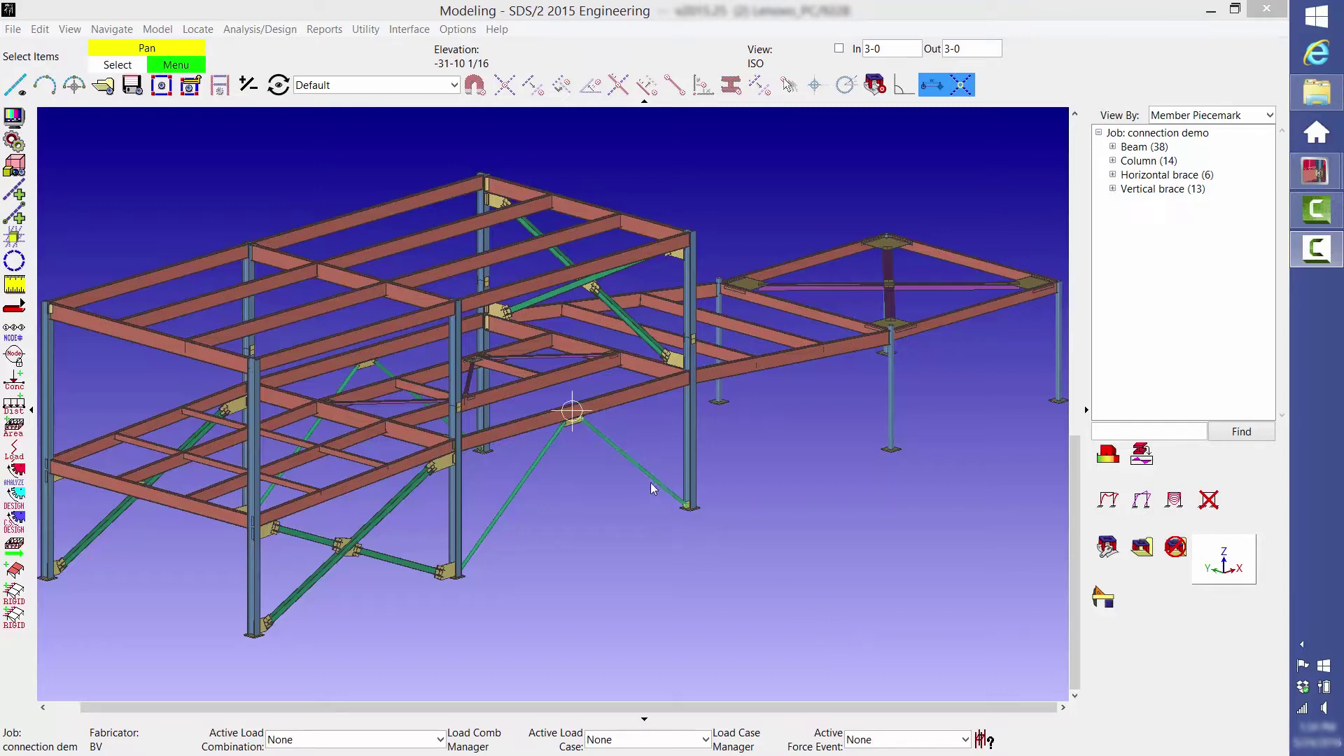
Switch to the TOS ELEV. 15-0 plan view and open the grid line C elevation
click(102, 86)
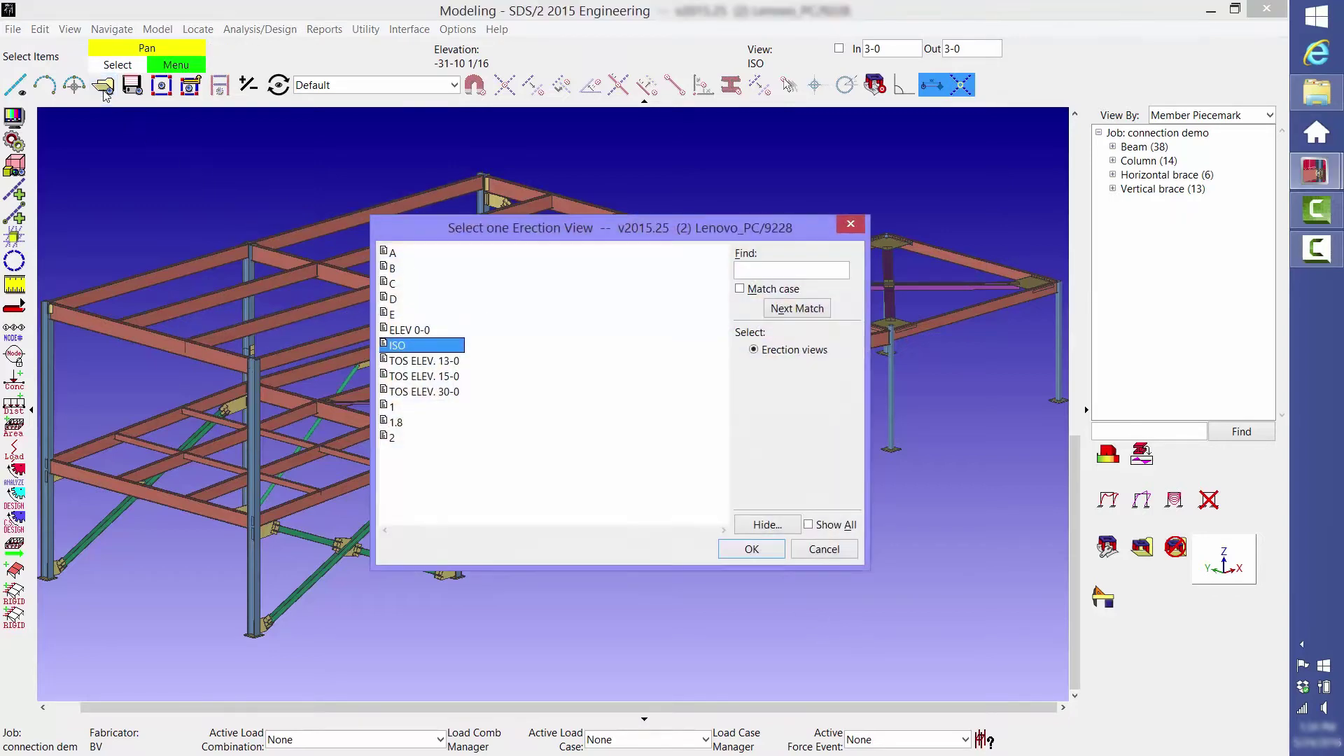
double_click(417, 376)
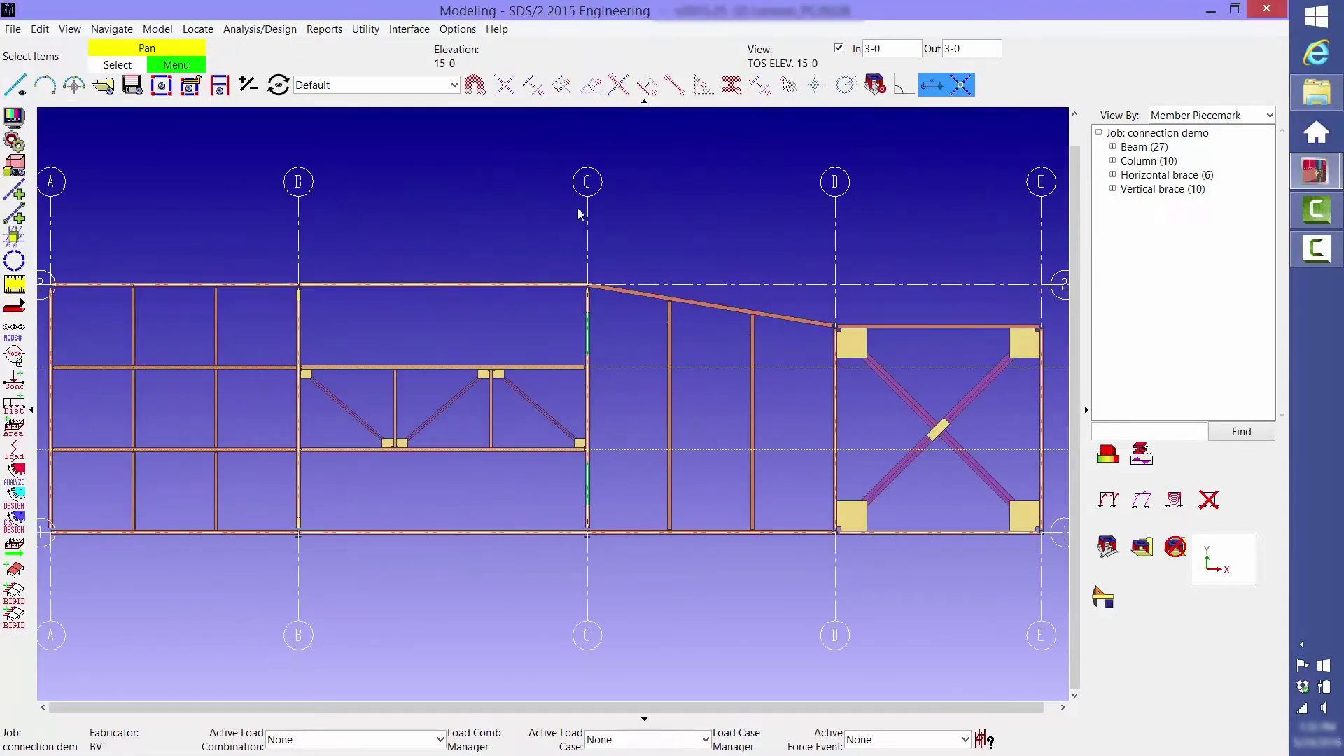
click(590, 184)
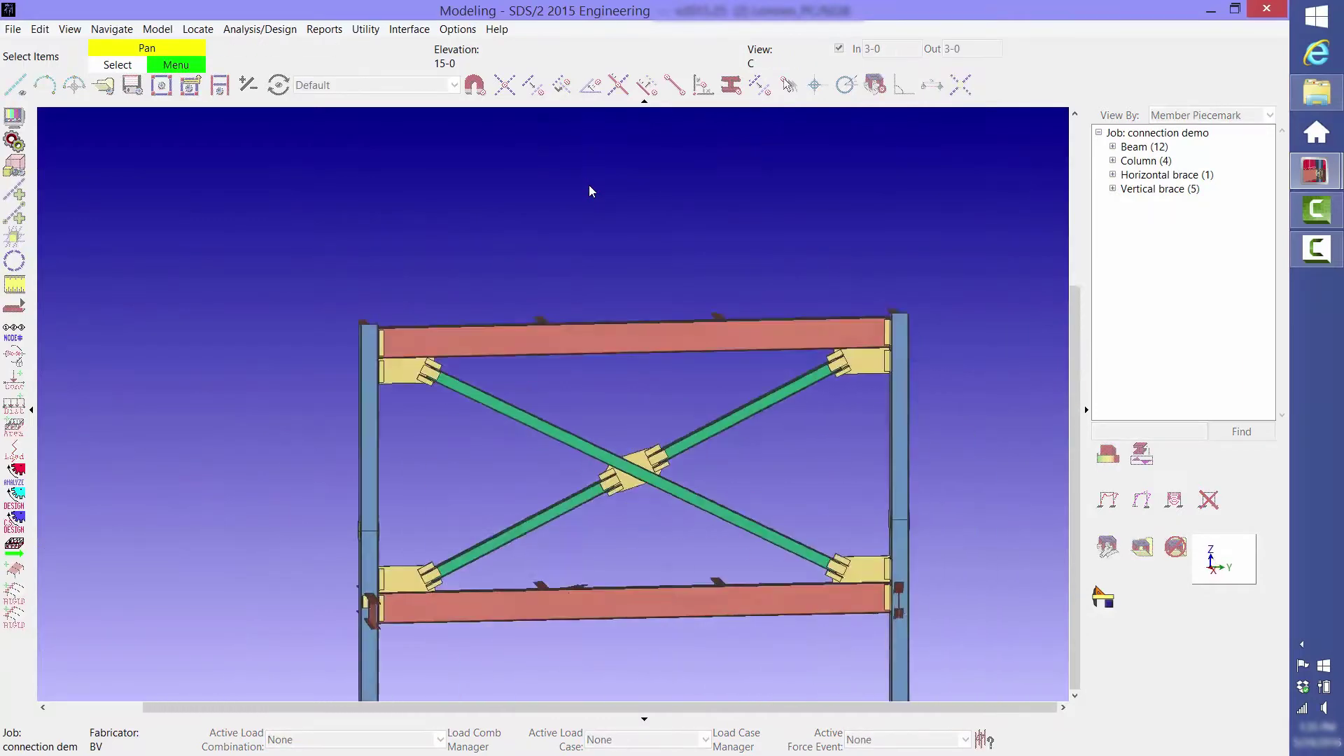
Select the lower beam at column 2, then orbit and zoom onto the braced joint
scroll(802, 434, up, 3)
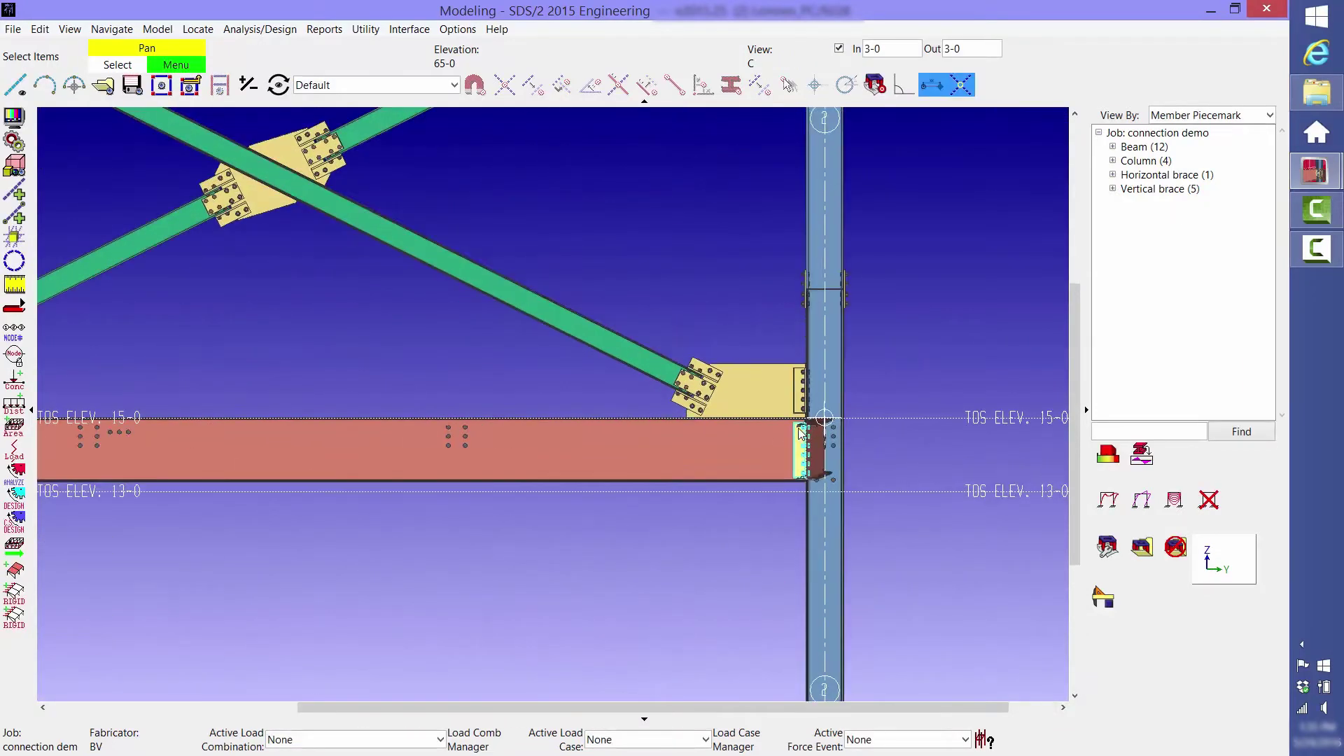
click(788, 428)
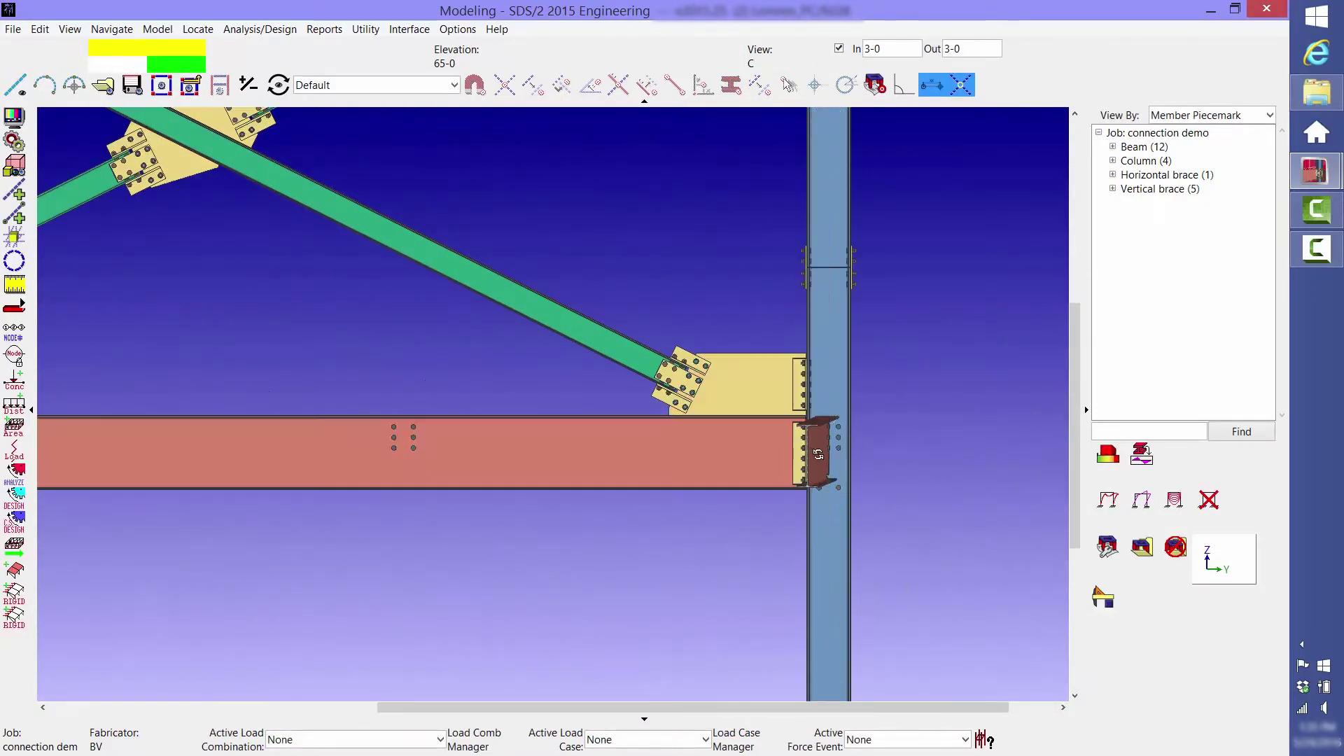
mouse_move(784, 428)
mouse_down()
mouse_move(906, 486)
mouse_move(954, 485)
mouse_move(724, 464)
mouse_move(879, 486)
mouse_move(969, 471)
mouse_move(985, 453)
mouse_move(645, 462)
mouse_move(695, 473)
mouse_move(683, 465)
mouse_up()
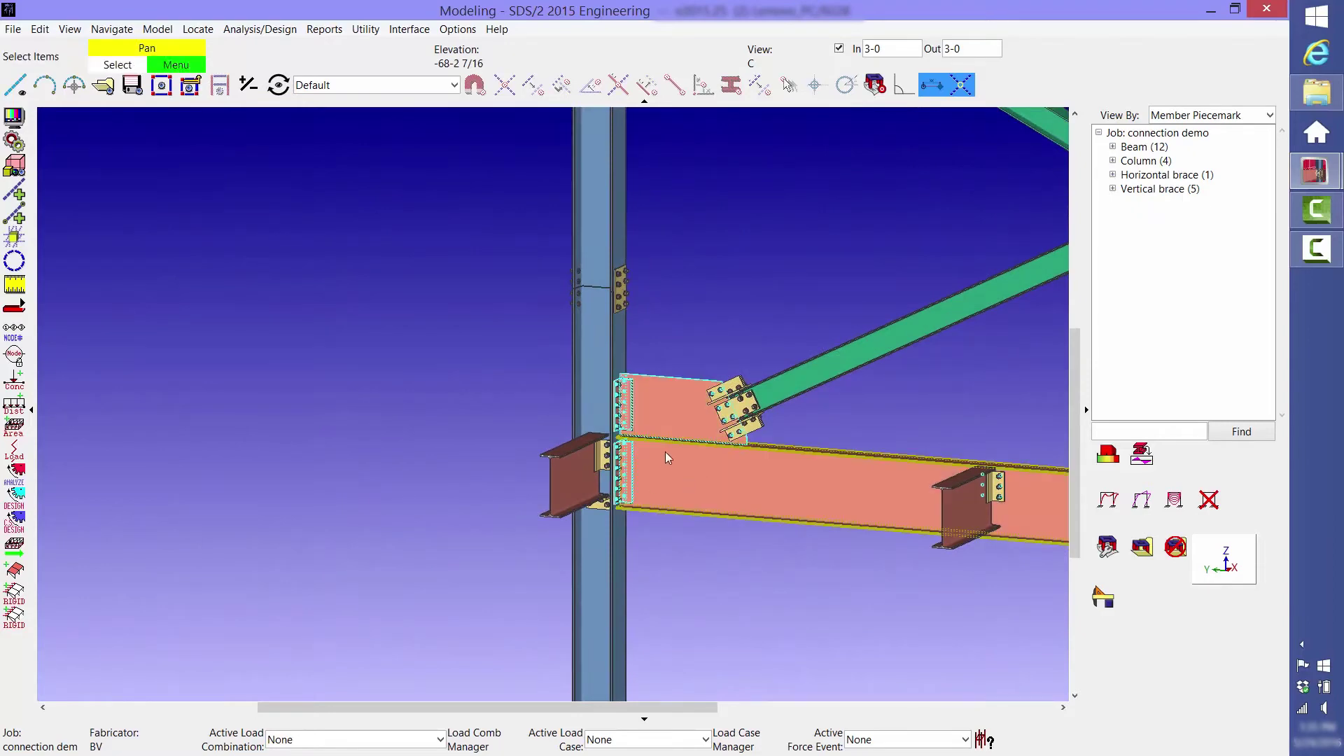
scroll(657, 464, up, 5)
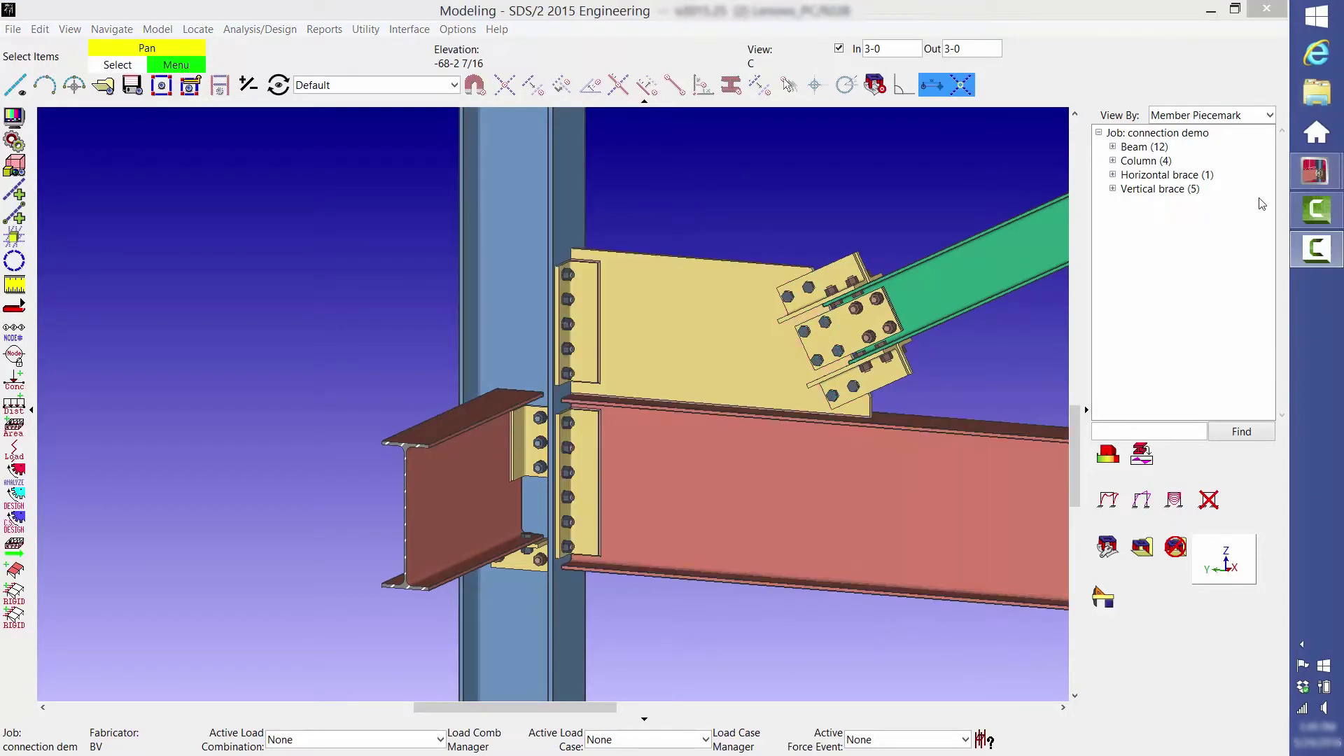
mouse_move(1314, 170)
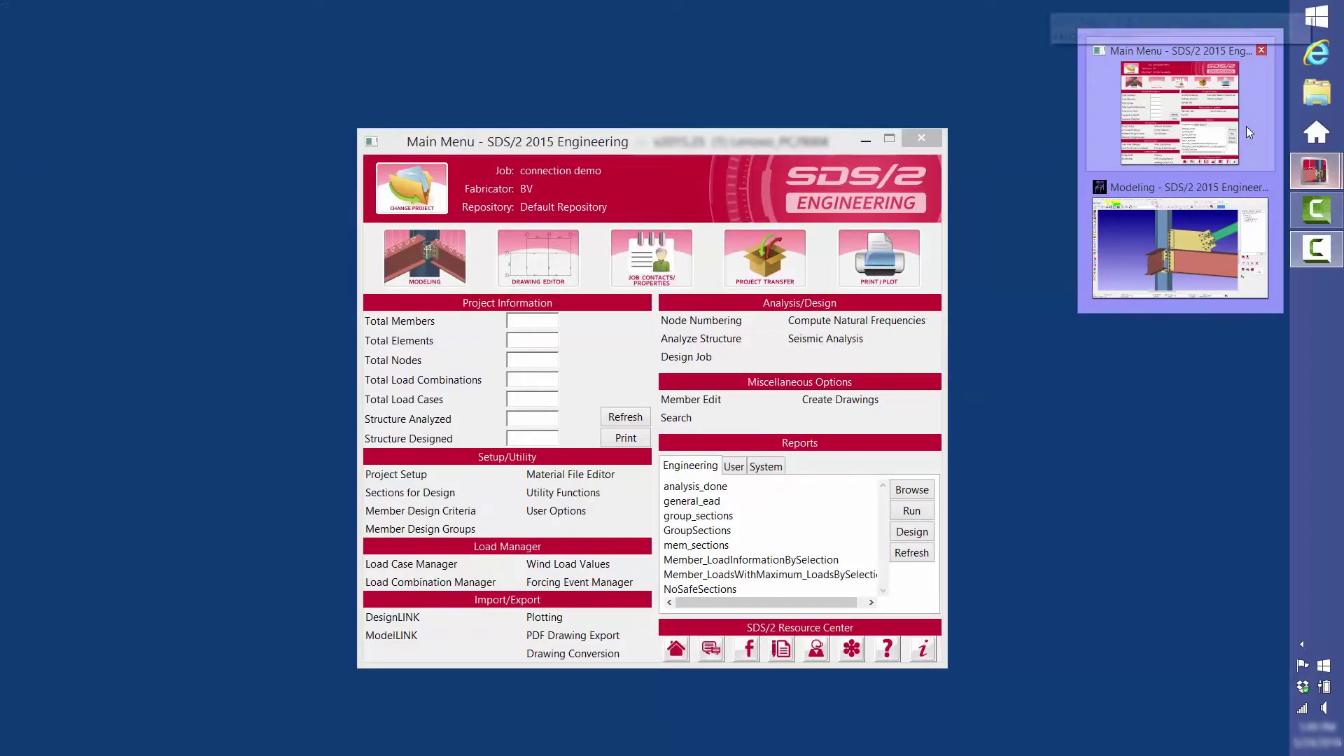
click(1246, 126)
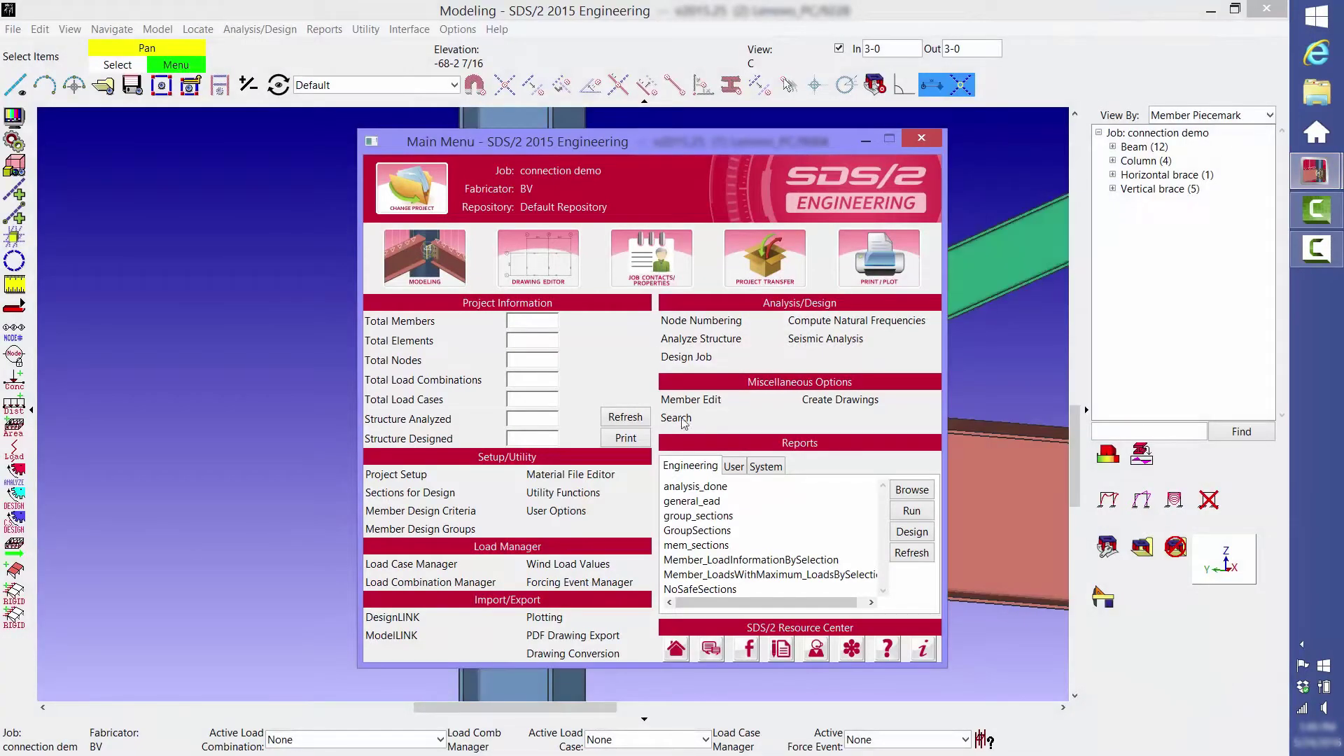
click(418, 619)
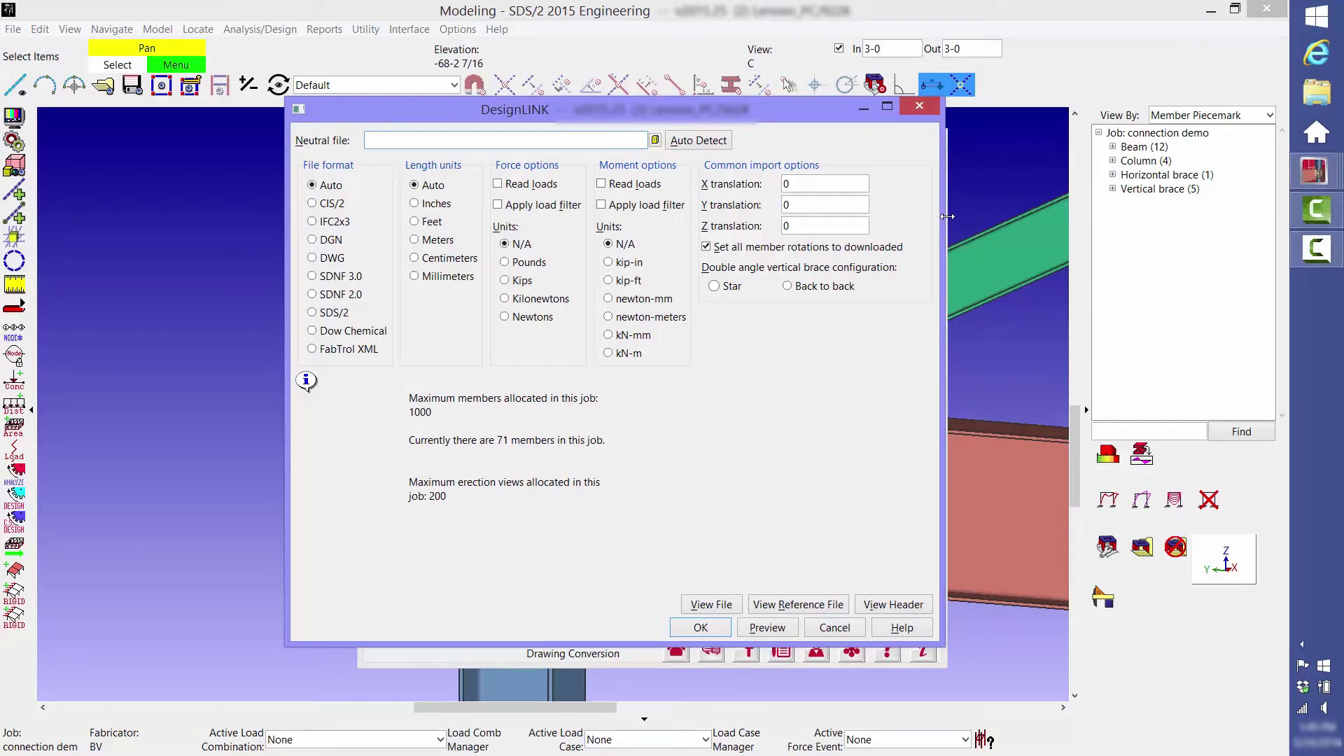
click(919, 106)
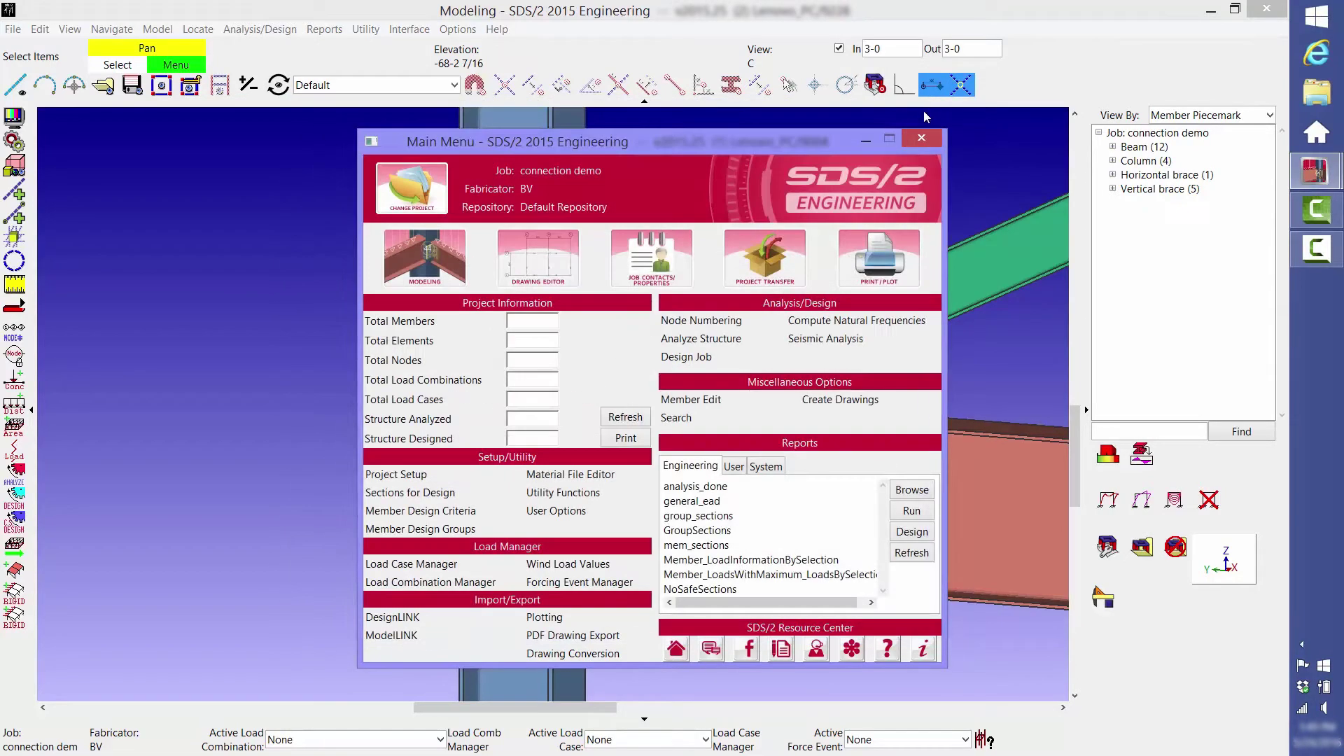
click(390, 636)
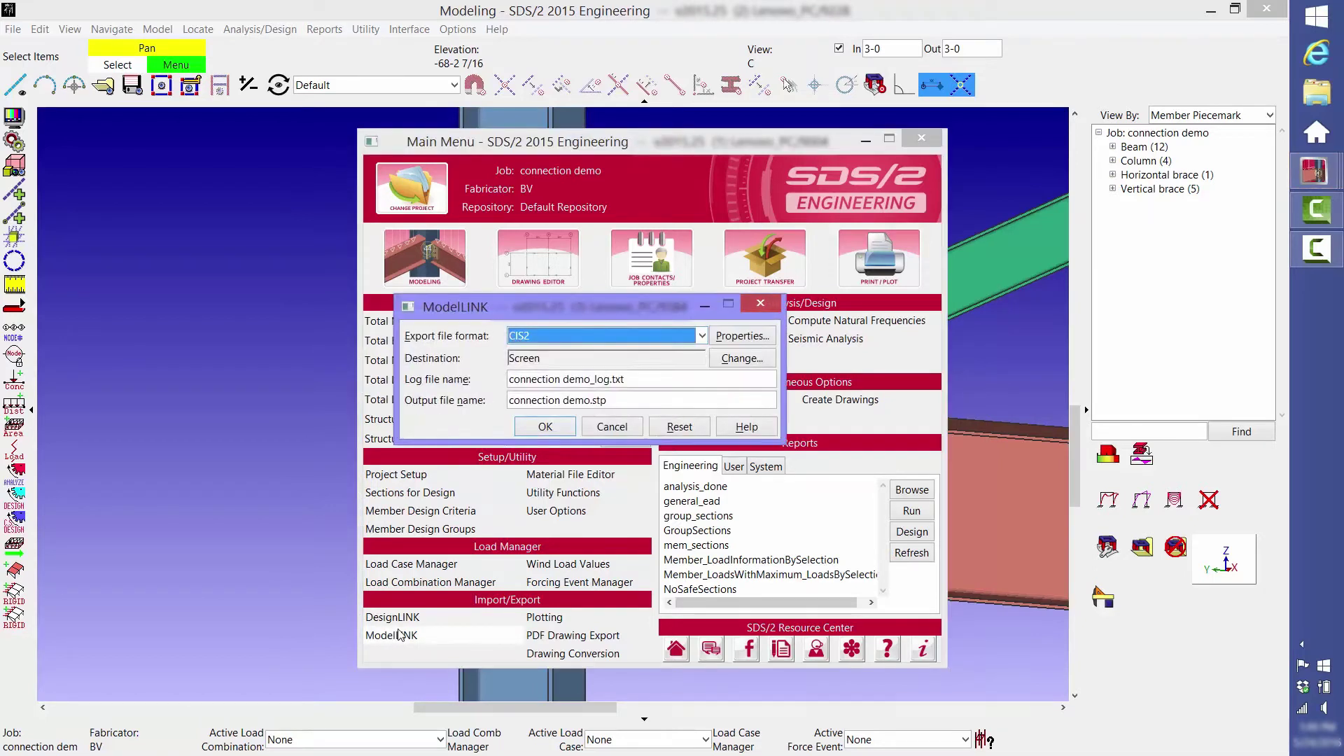
click(702, 336)
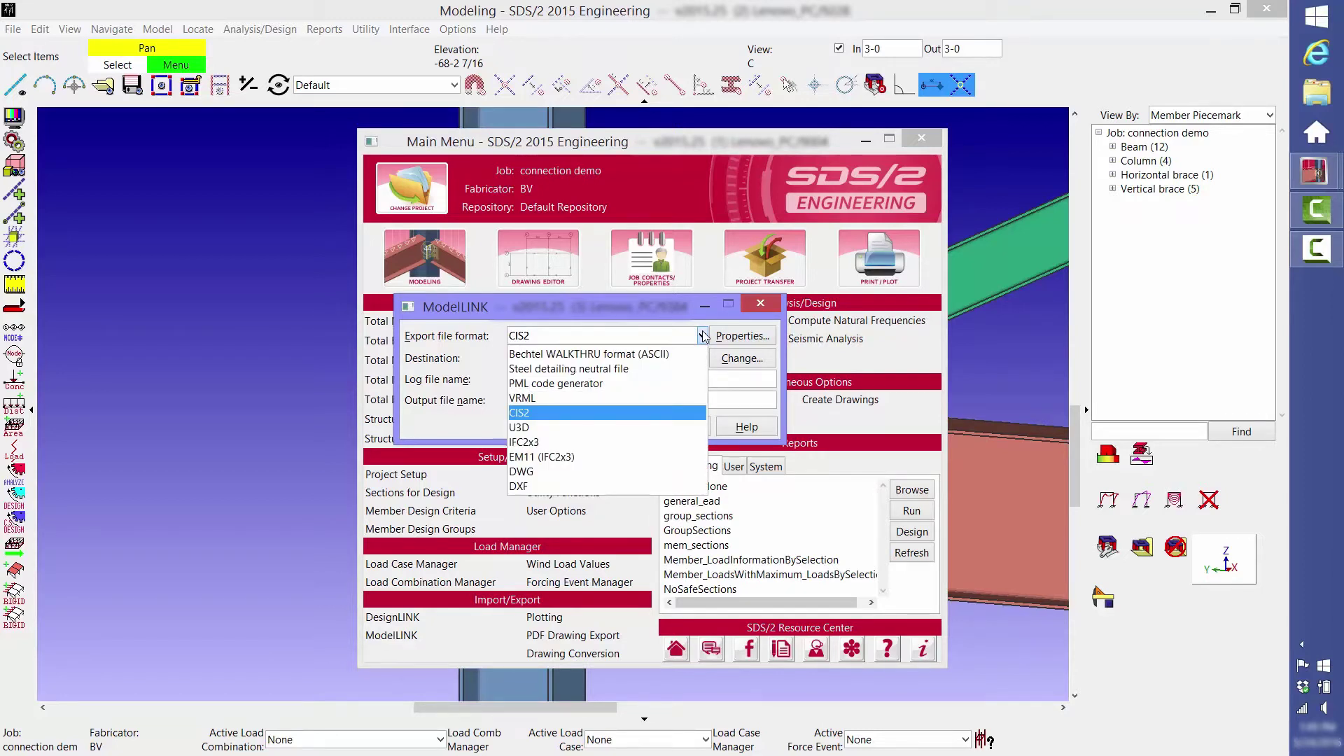
click(763, 304)
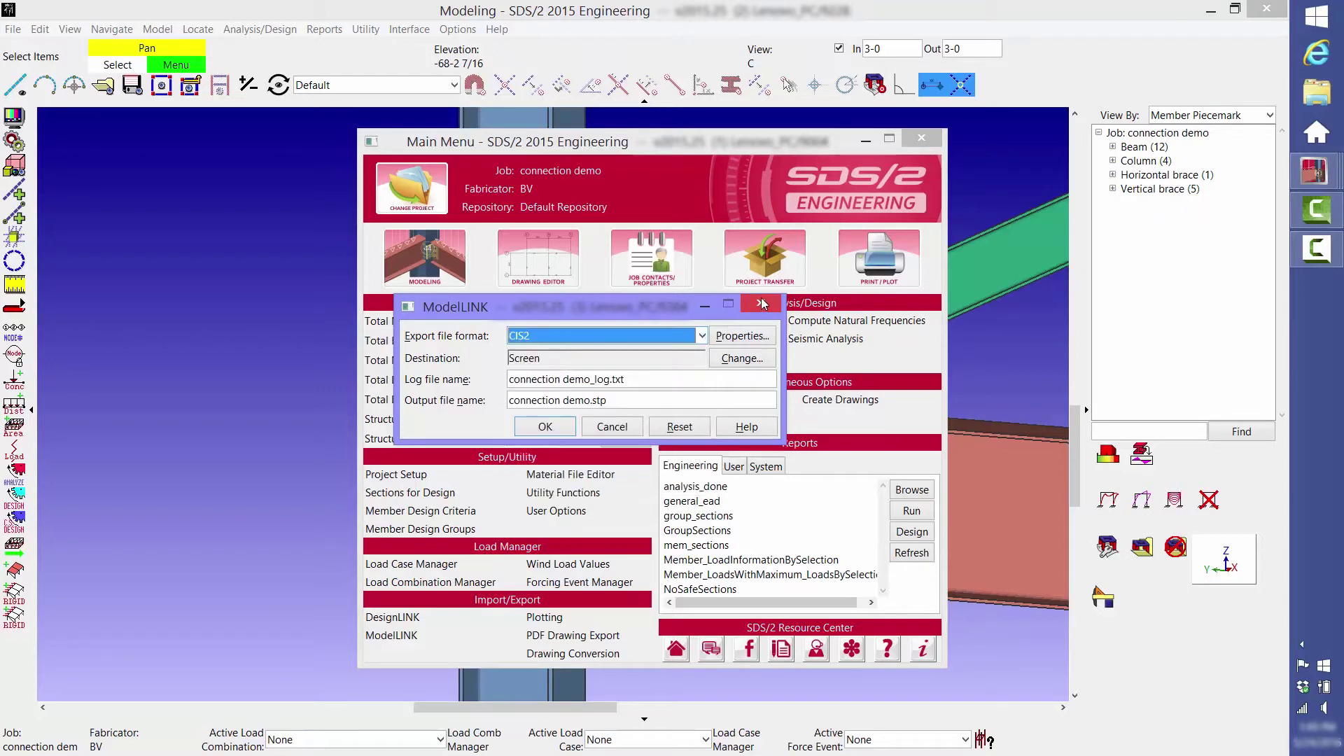
click(762, 304)
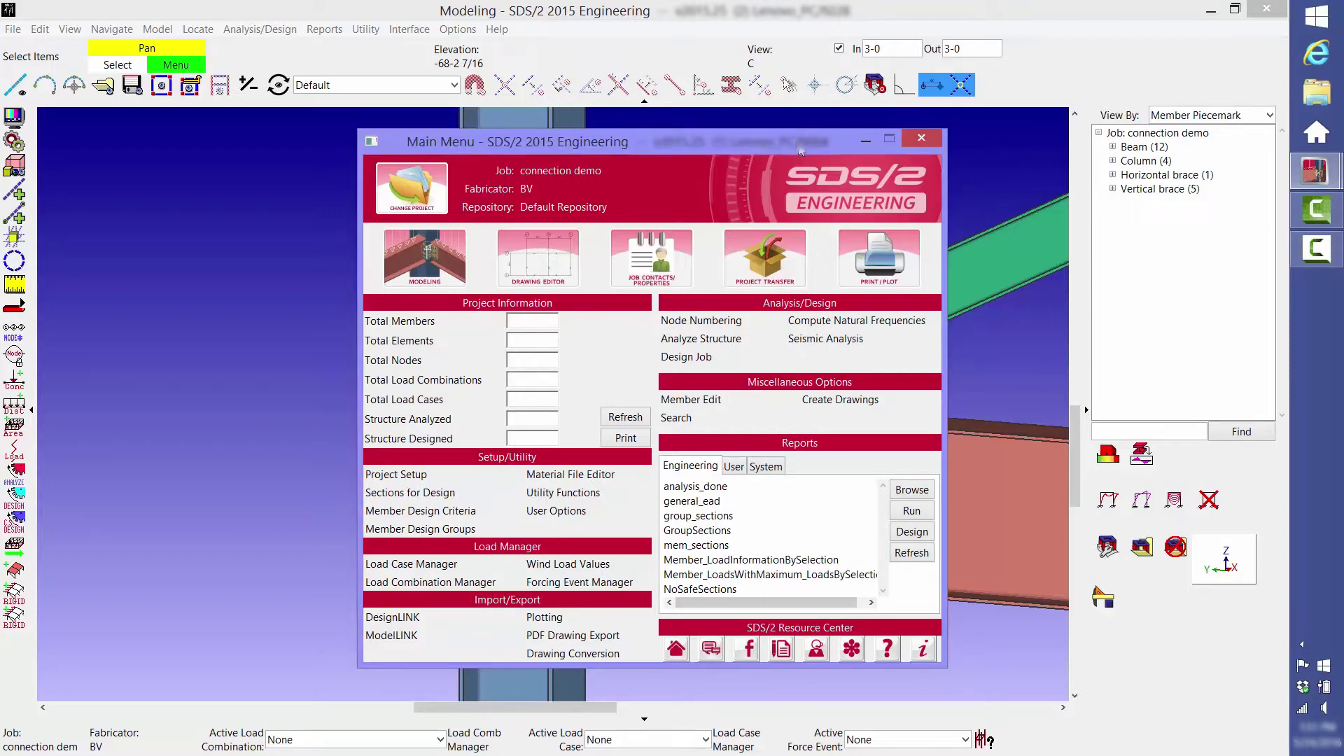
Return to the modeling window and view the Model > Revit submenu without choosing a command
click(690, 2)
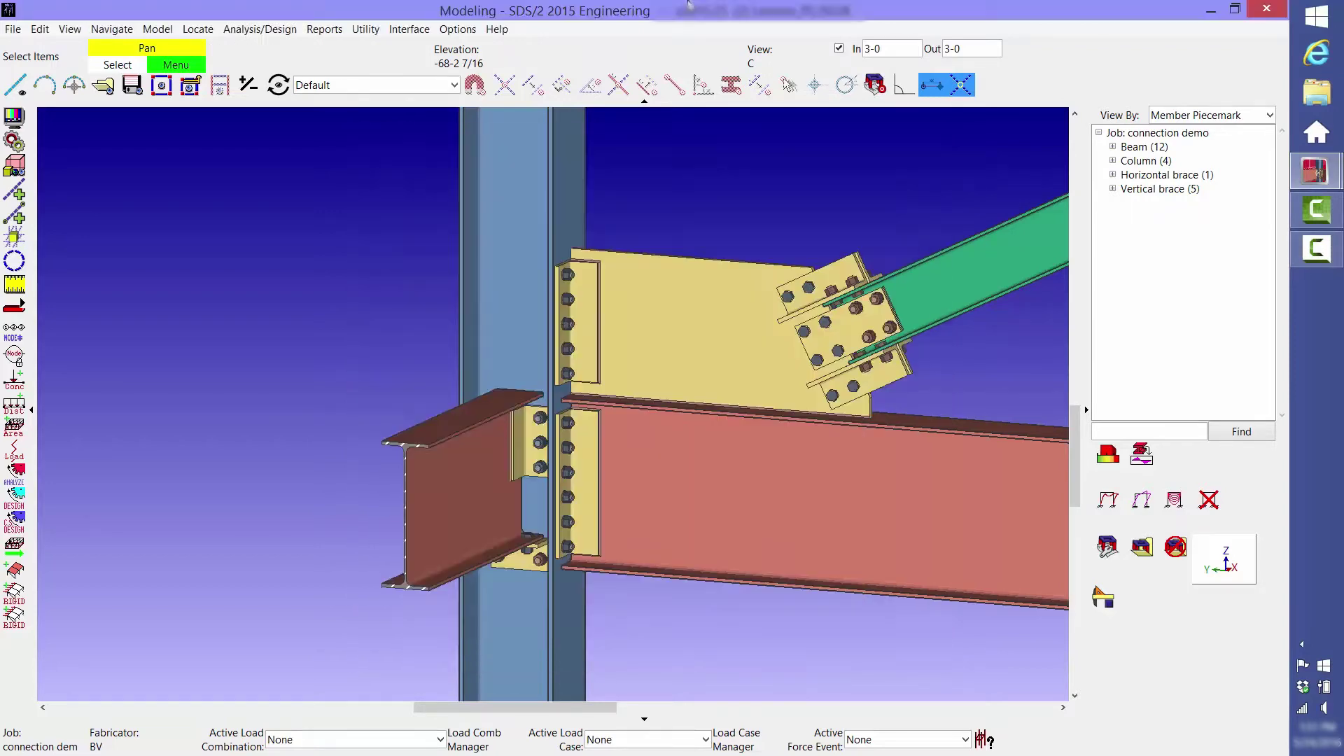
click(157, 28)
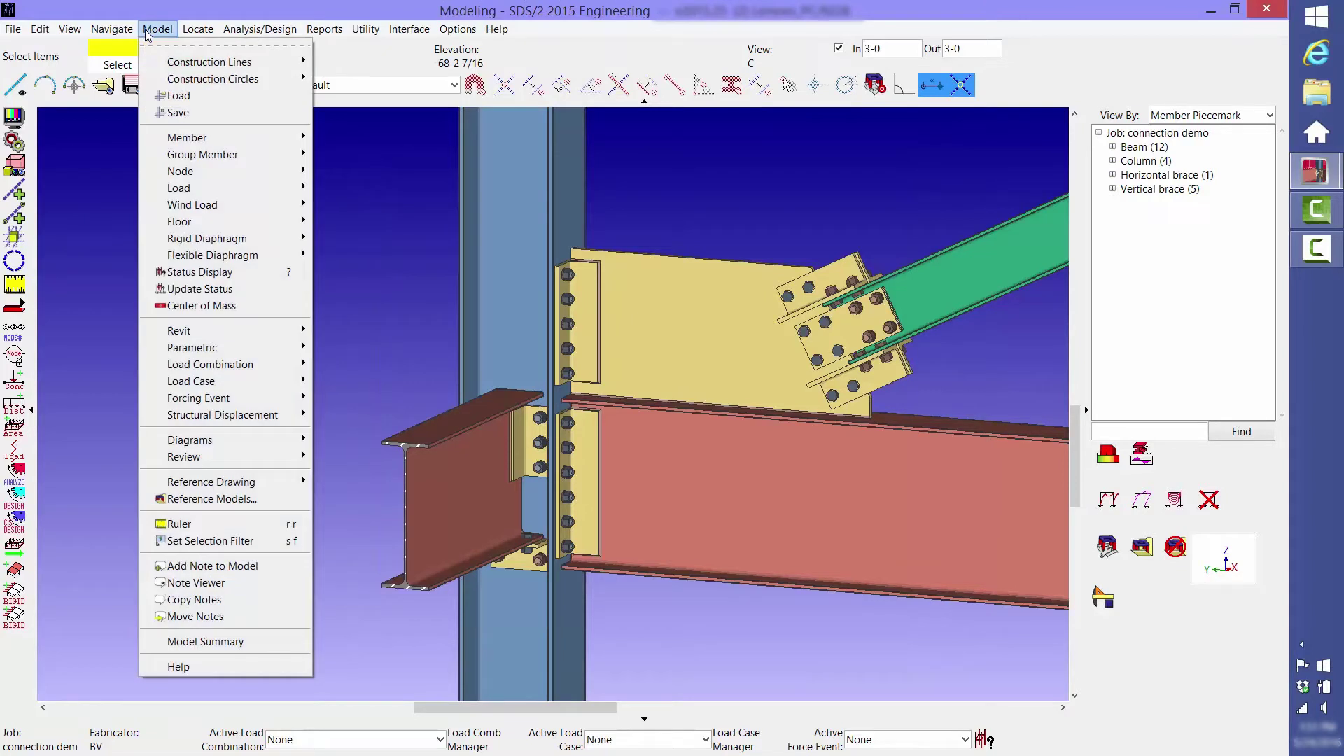
mouse_move(270, 332)
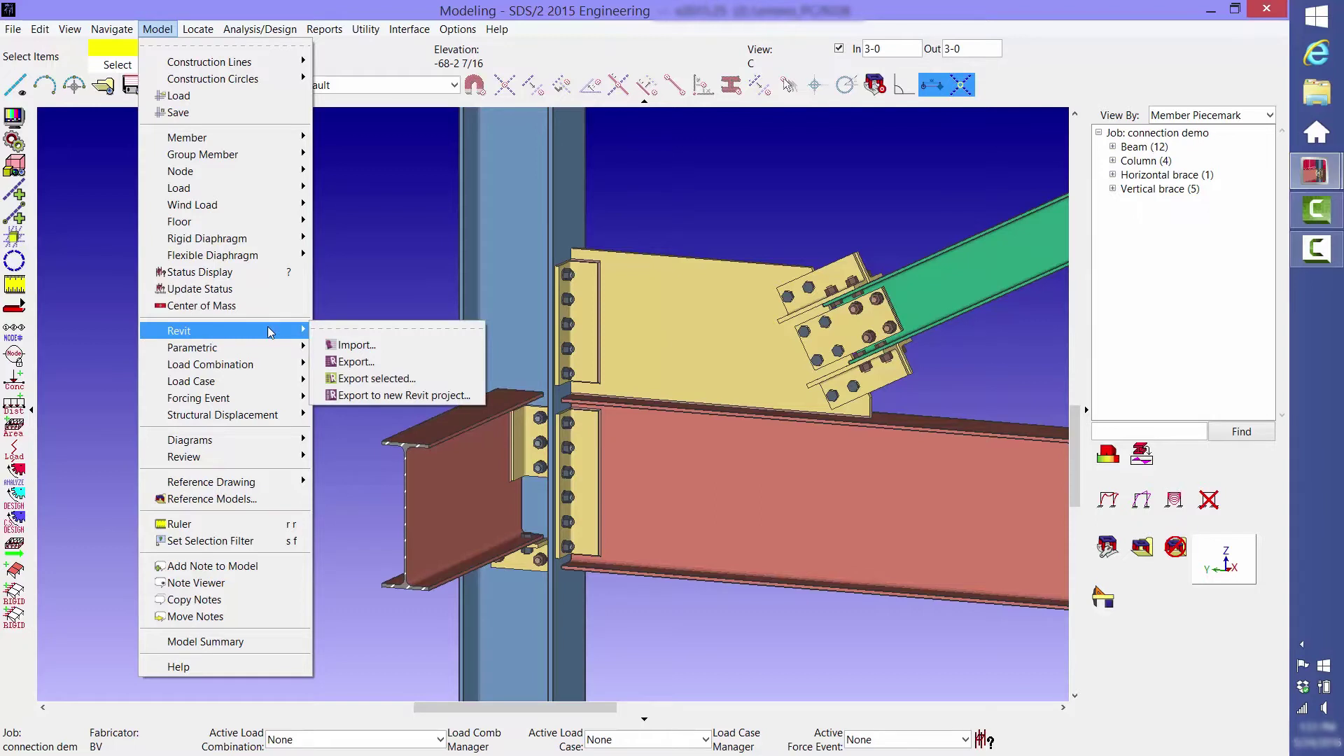
click(1006, 373)
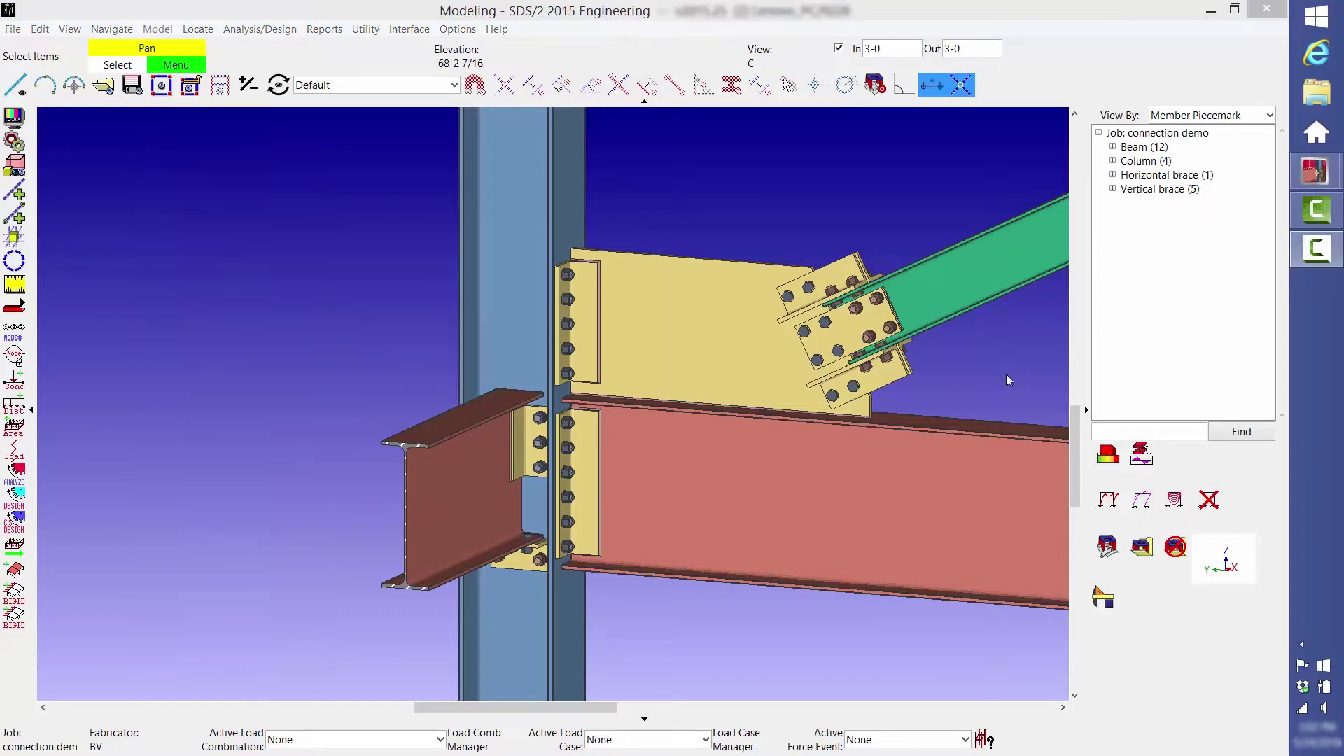
Bring the Main Menu window to the front and open Project Setup
mouse_move(1319, 170)
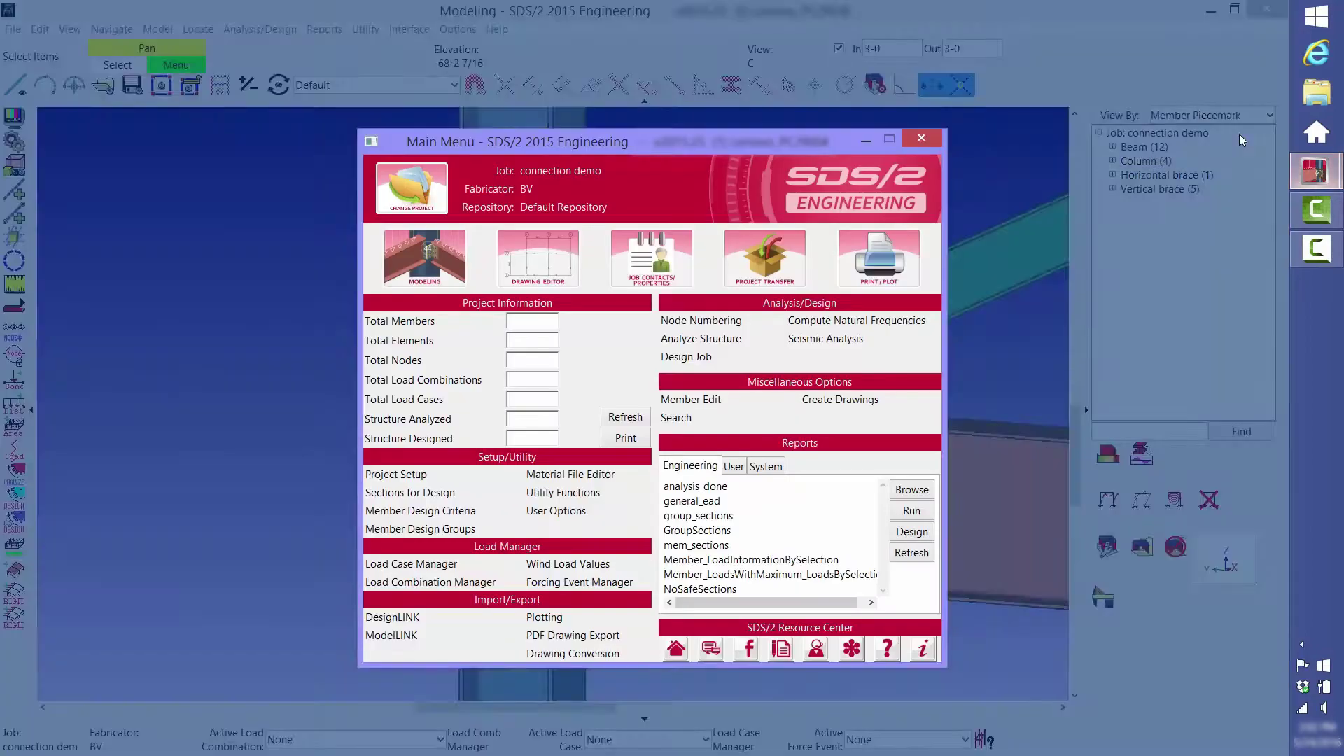
click(1239, 133)
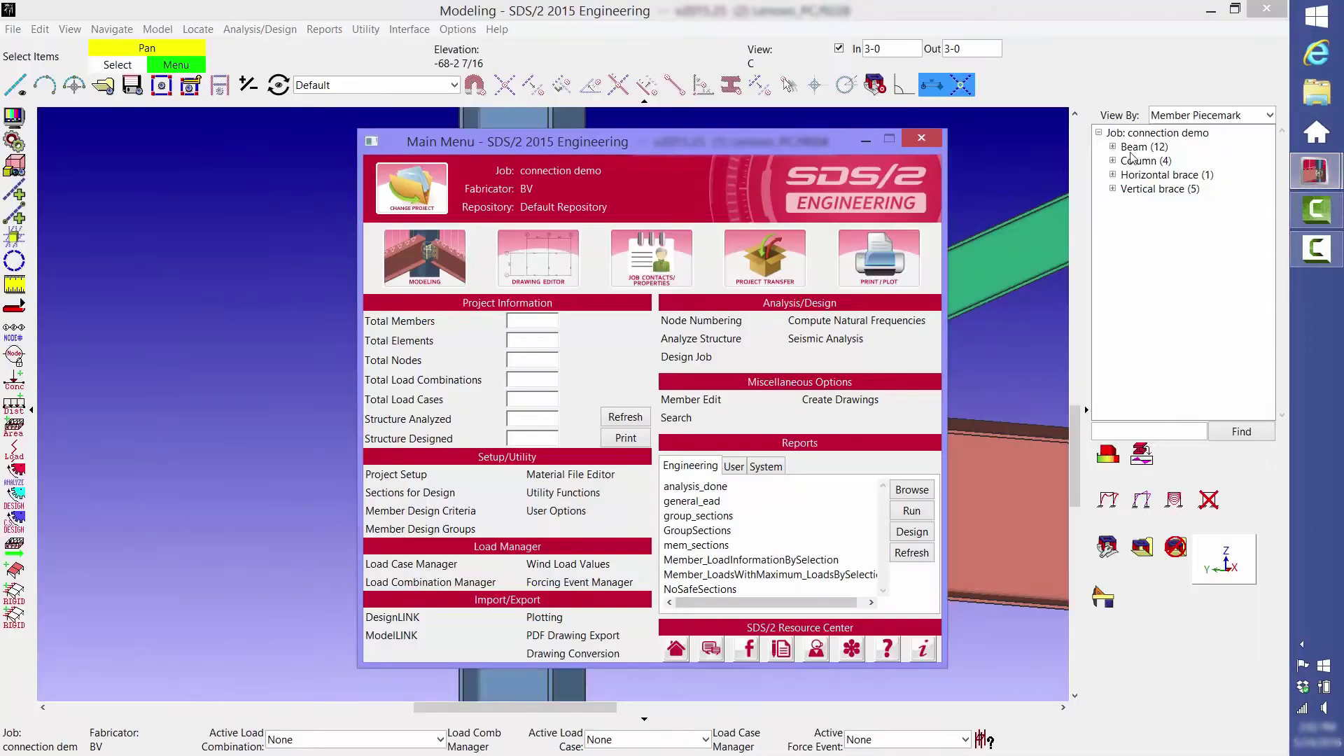
click(430, 476)
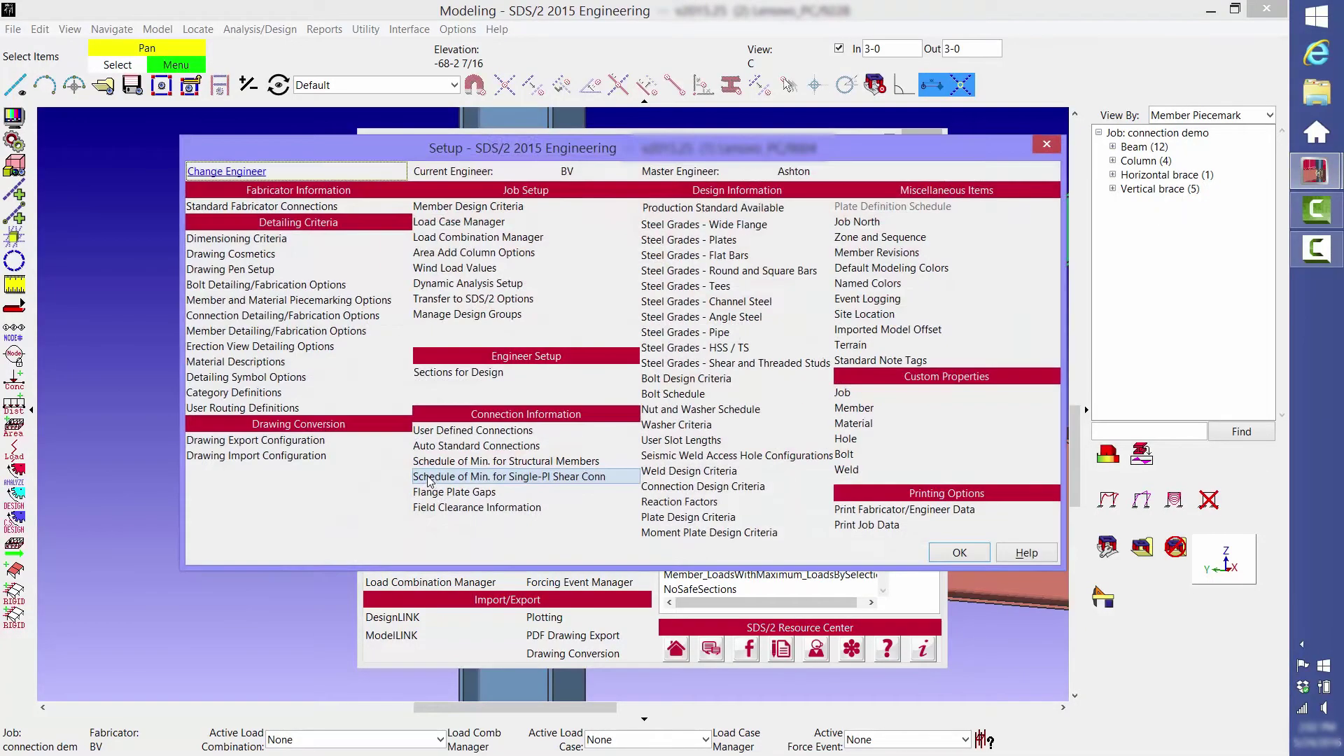
Review the connection design methods in Connection Design Criteria, keep ASD14, and cancel
click(676, 487)
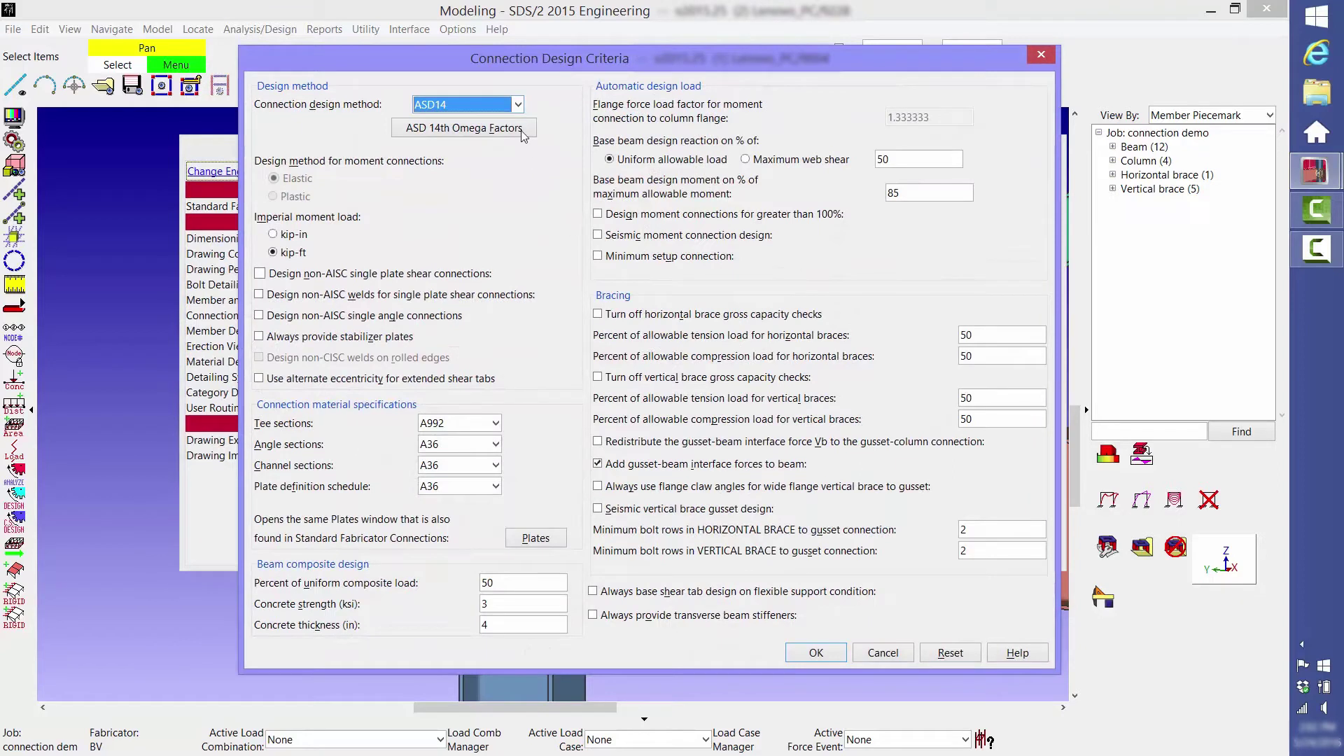
click(518, 105)
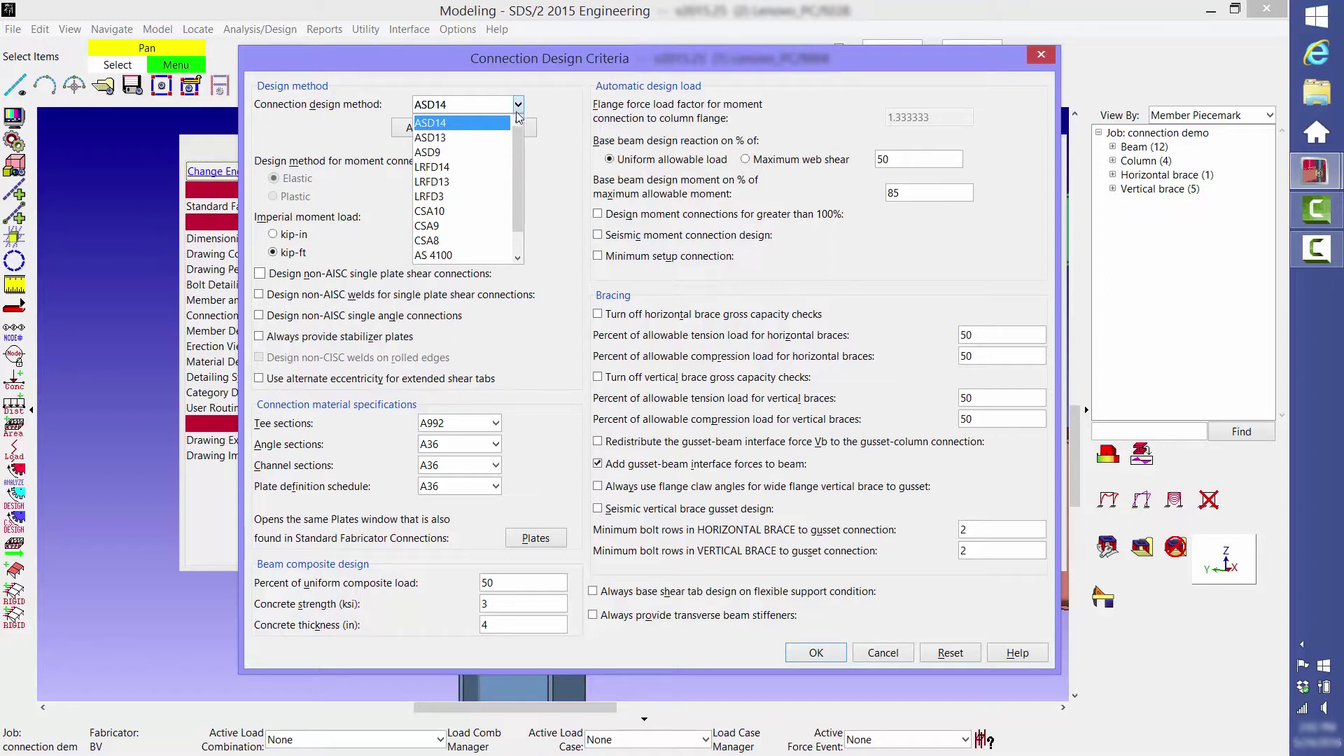
drag(518, 153, 517, 182)
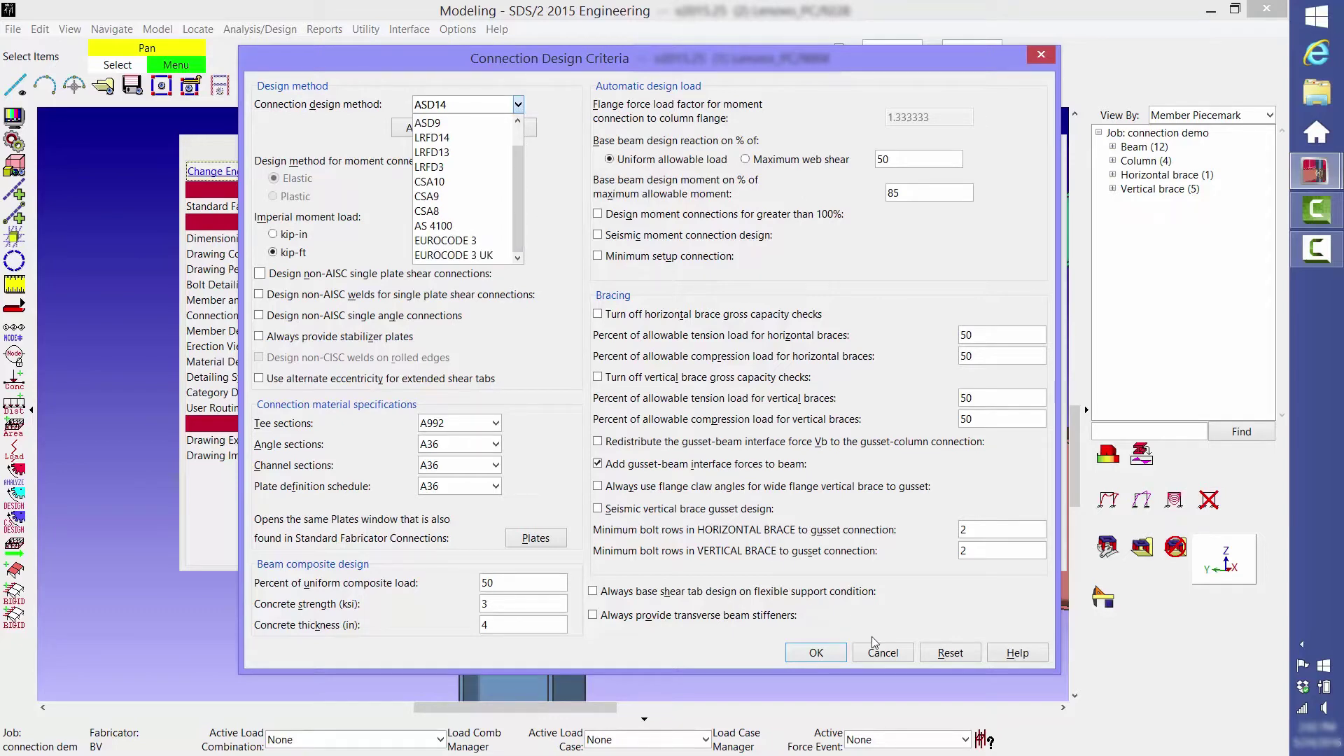
click(884, 654)
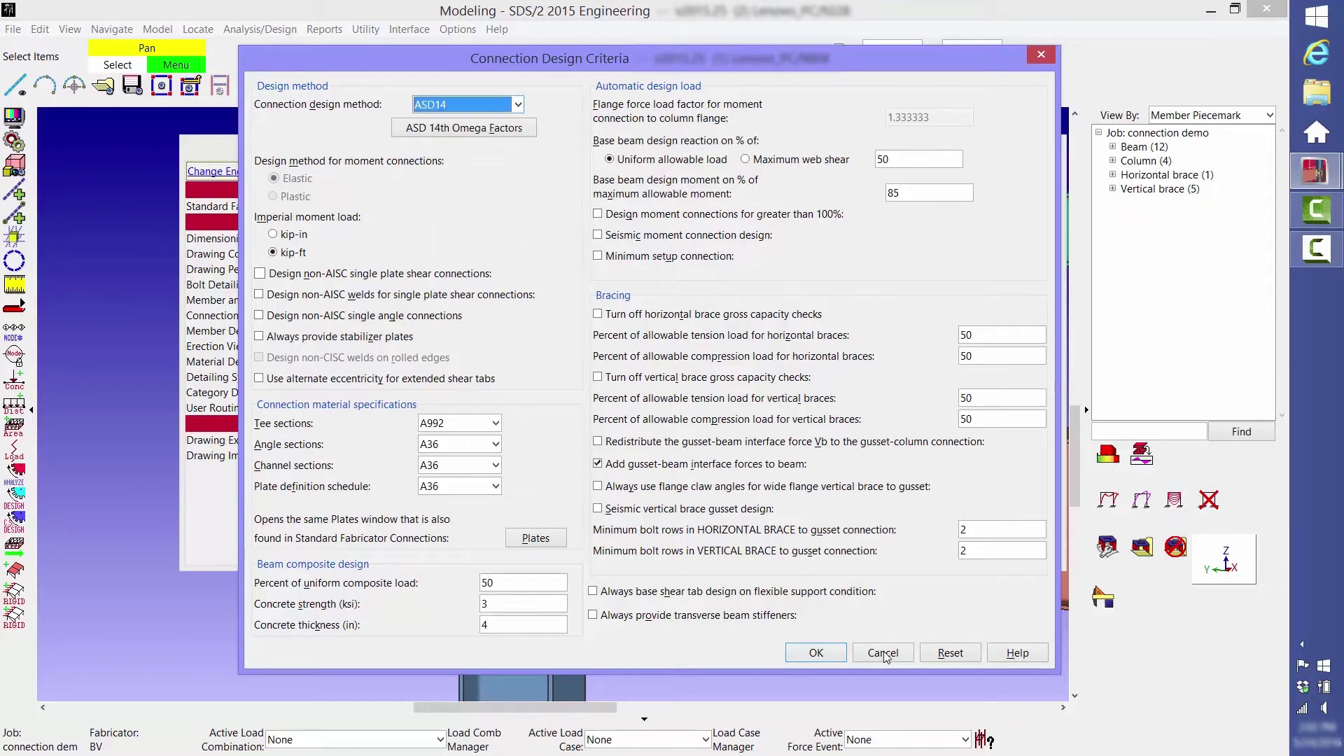
click(884, 653)
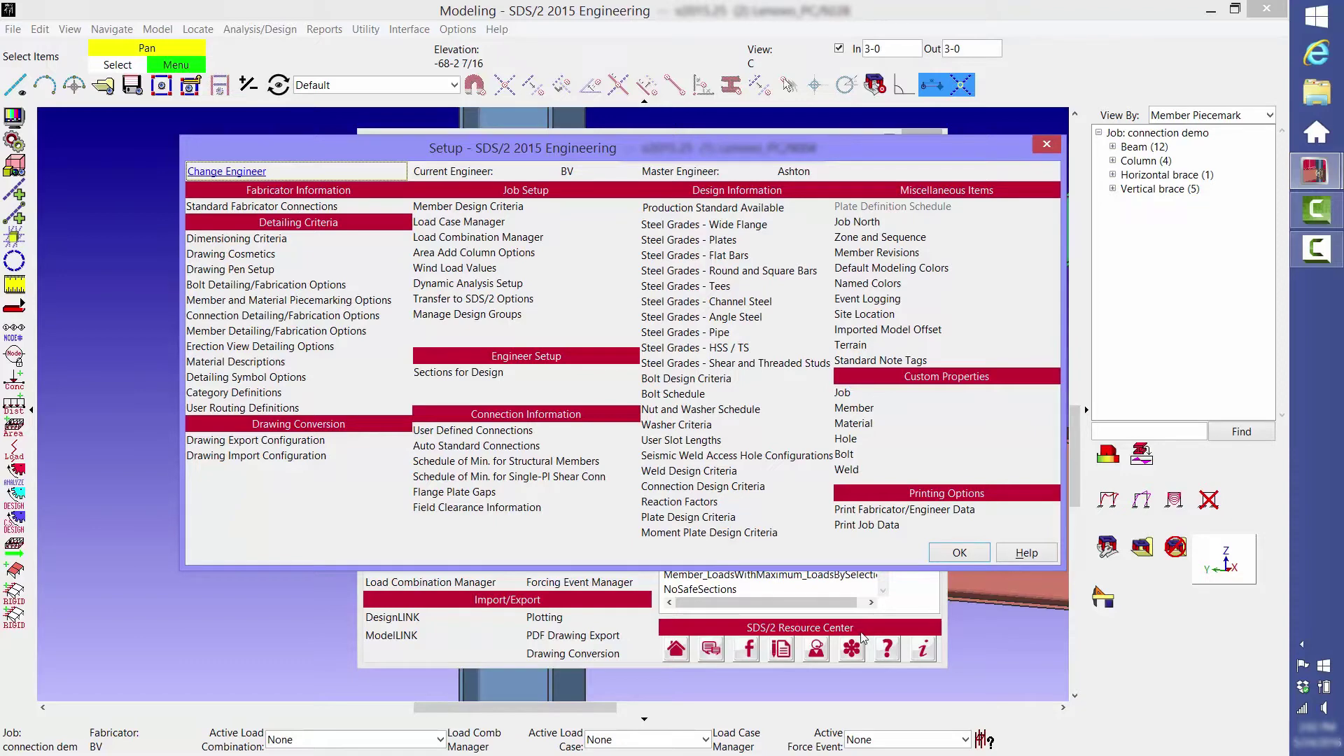
click(699, 379)
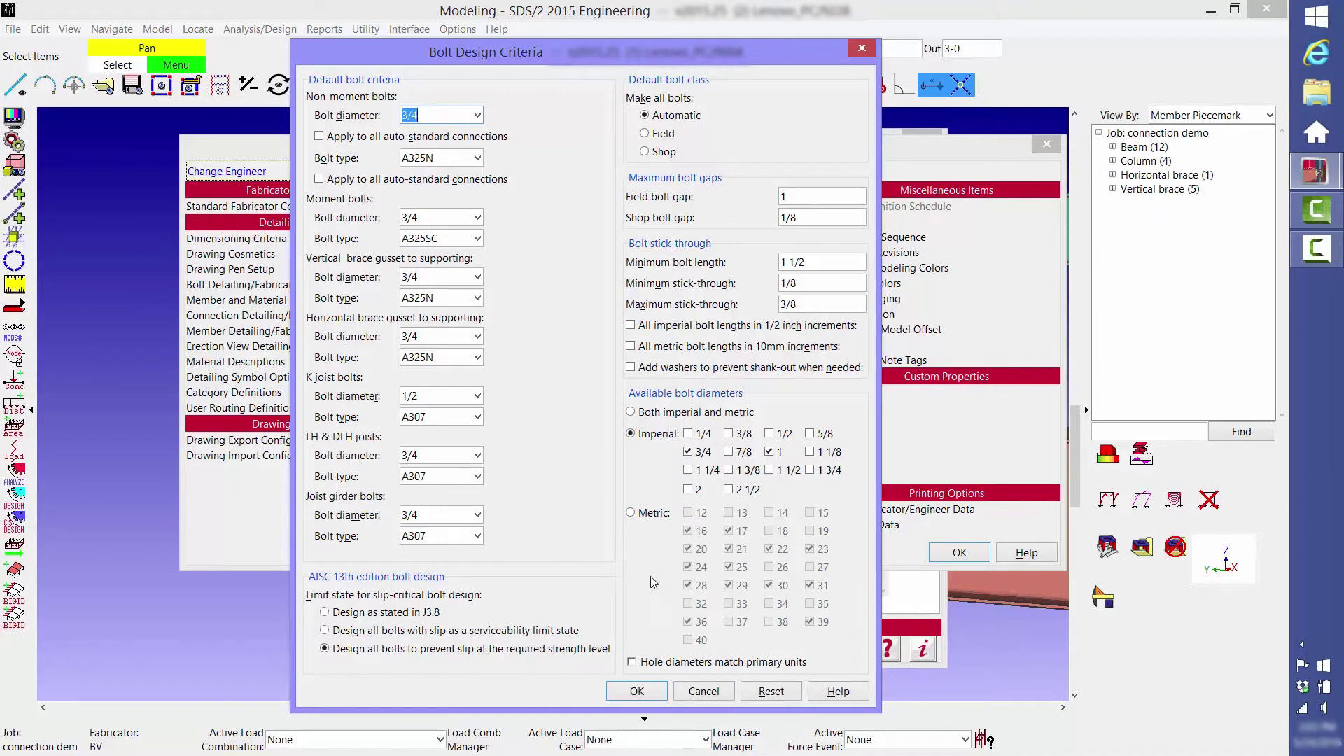
click(637, 691)
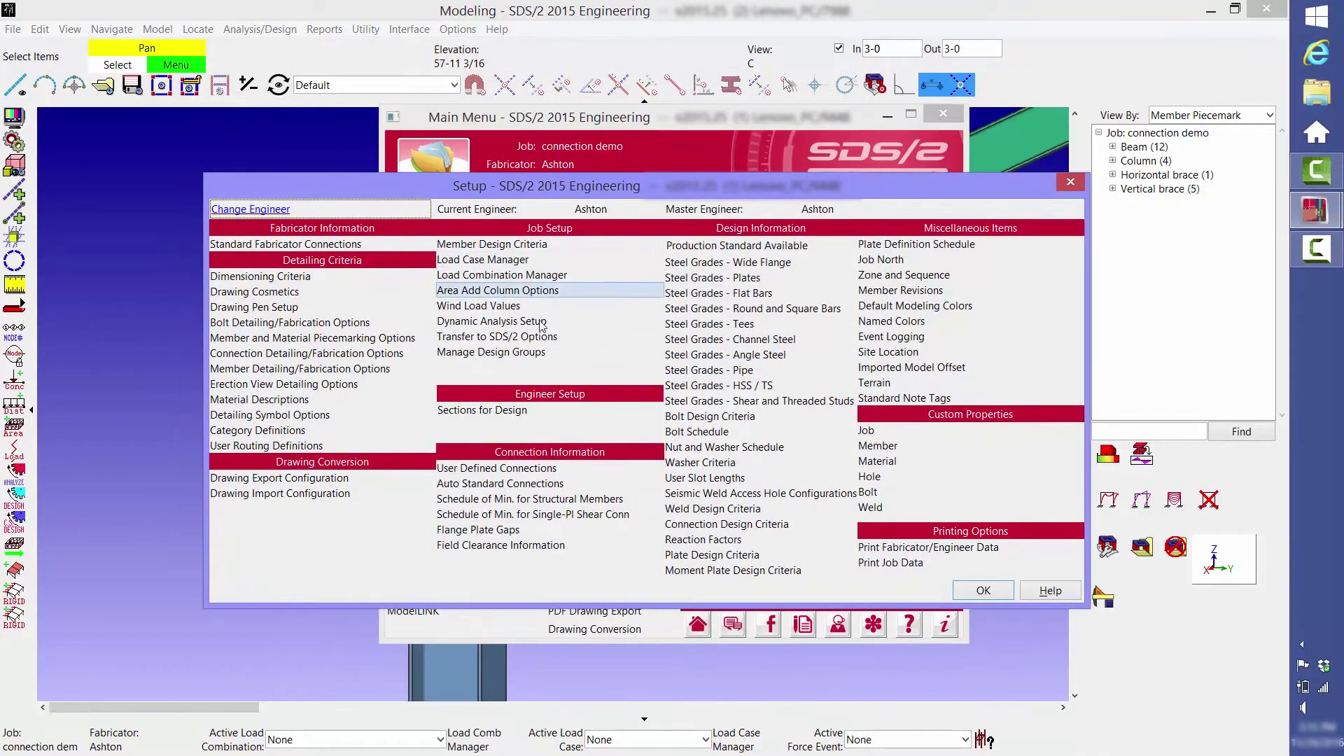
click(516, 499)
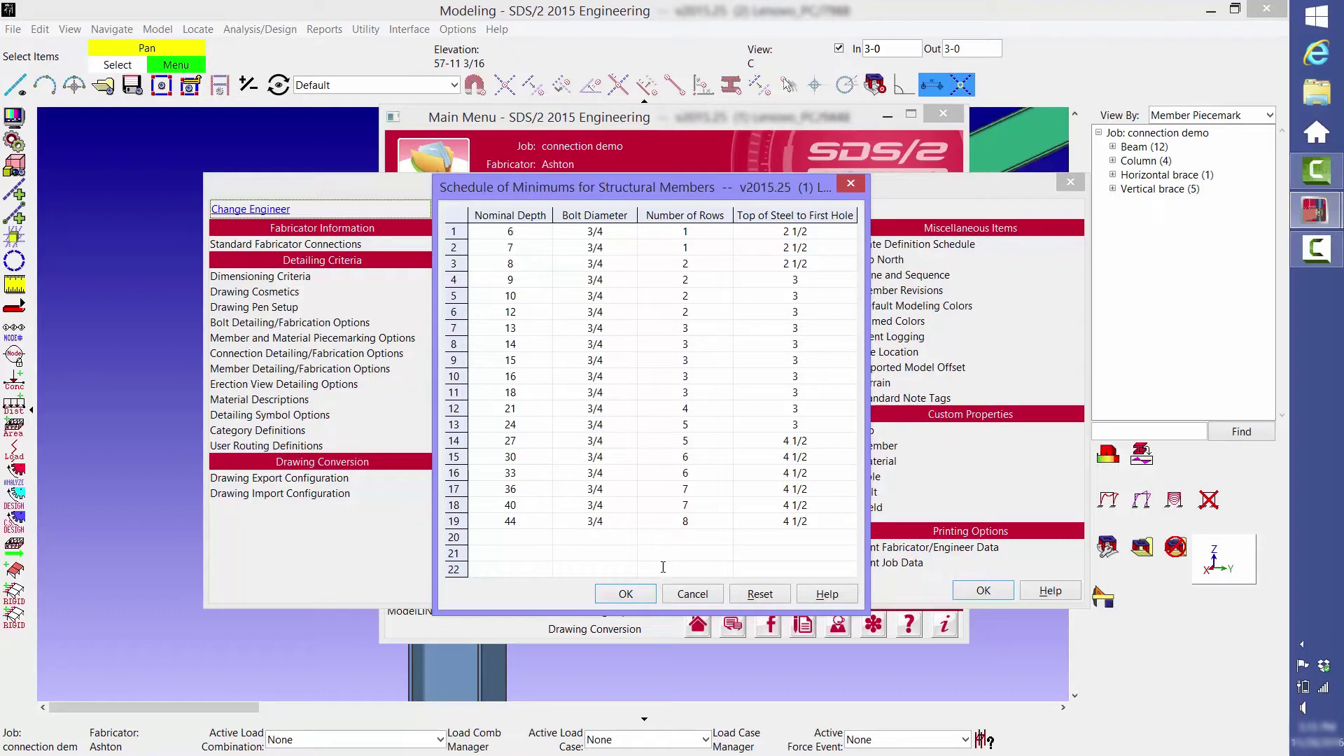
click(688, 593)
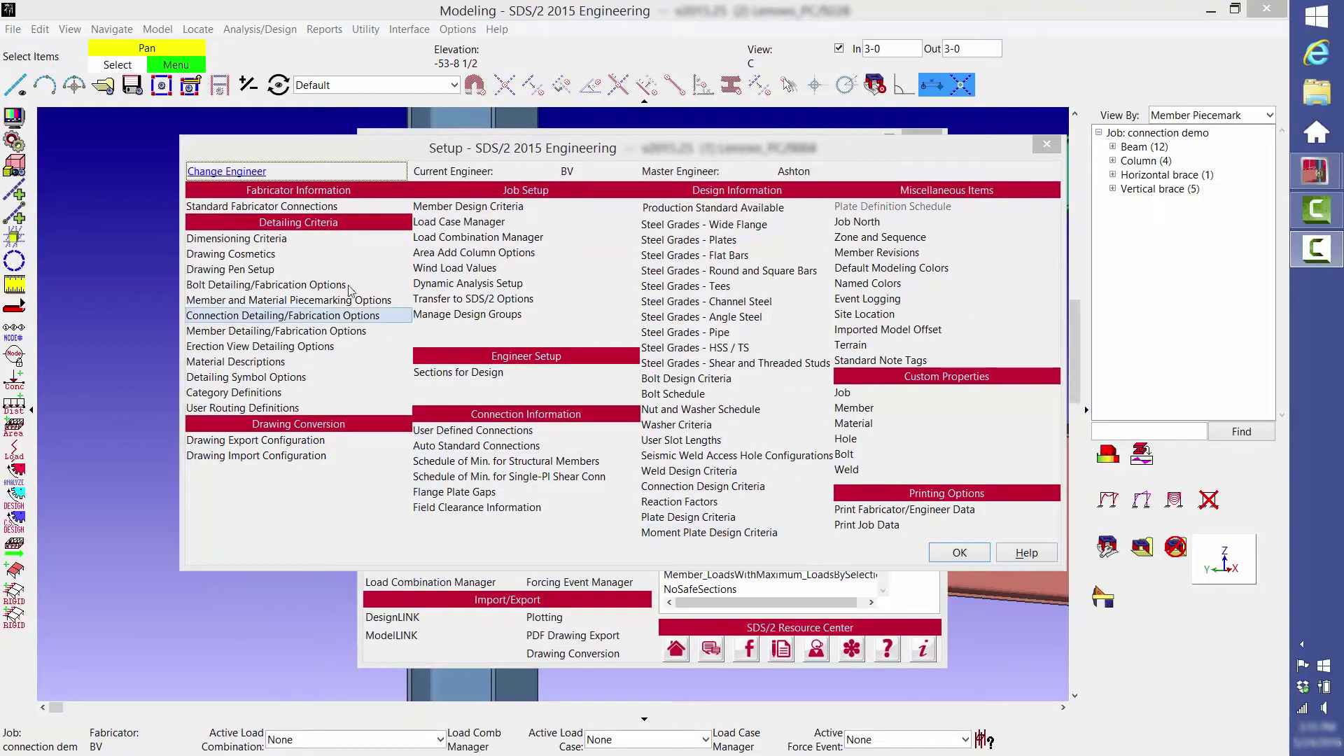
click(321, 207)
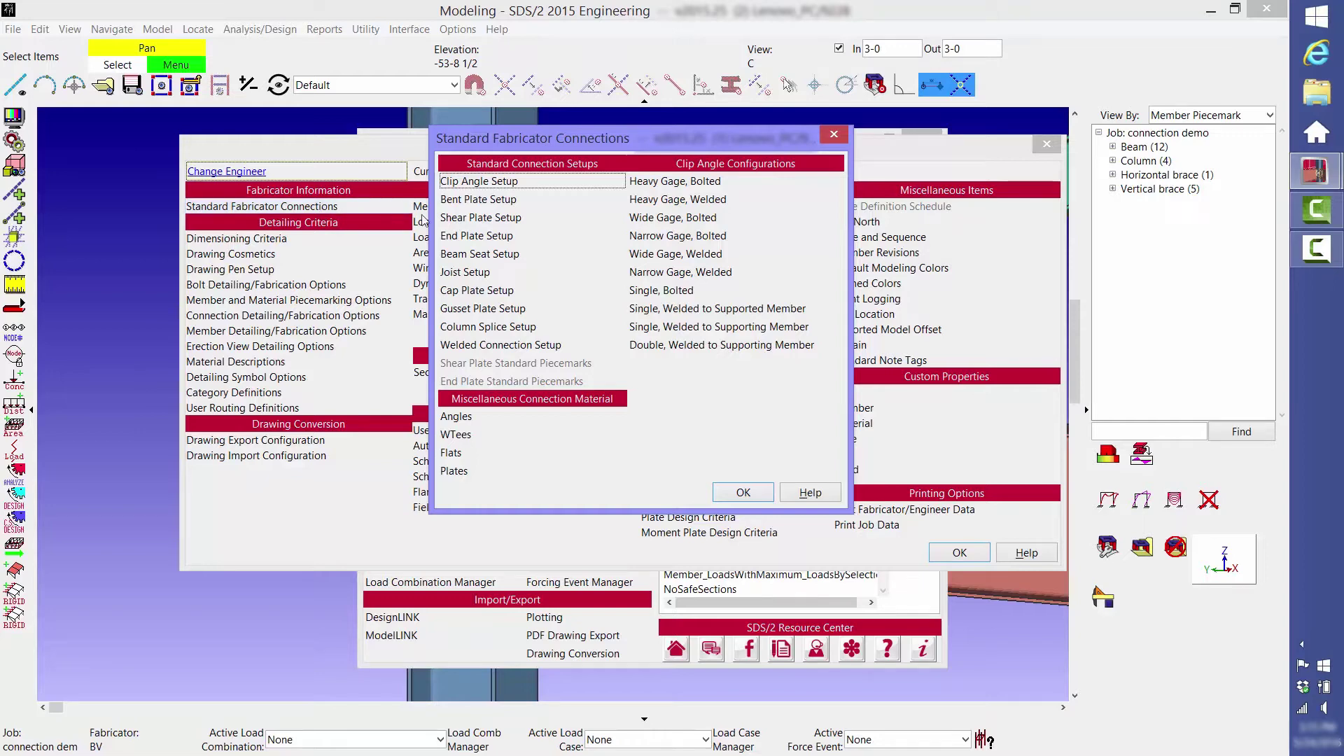
click(479, 181)
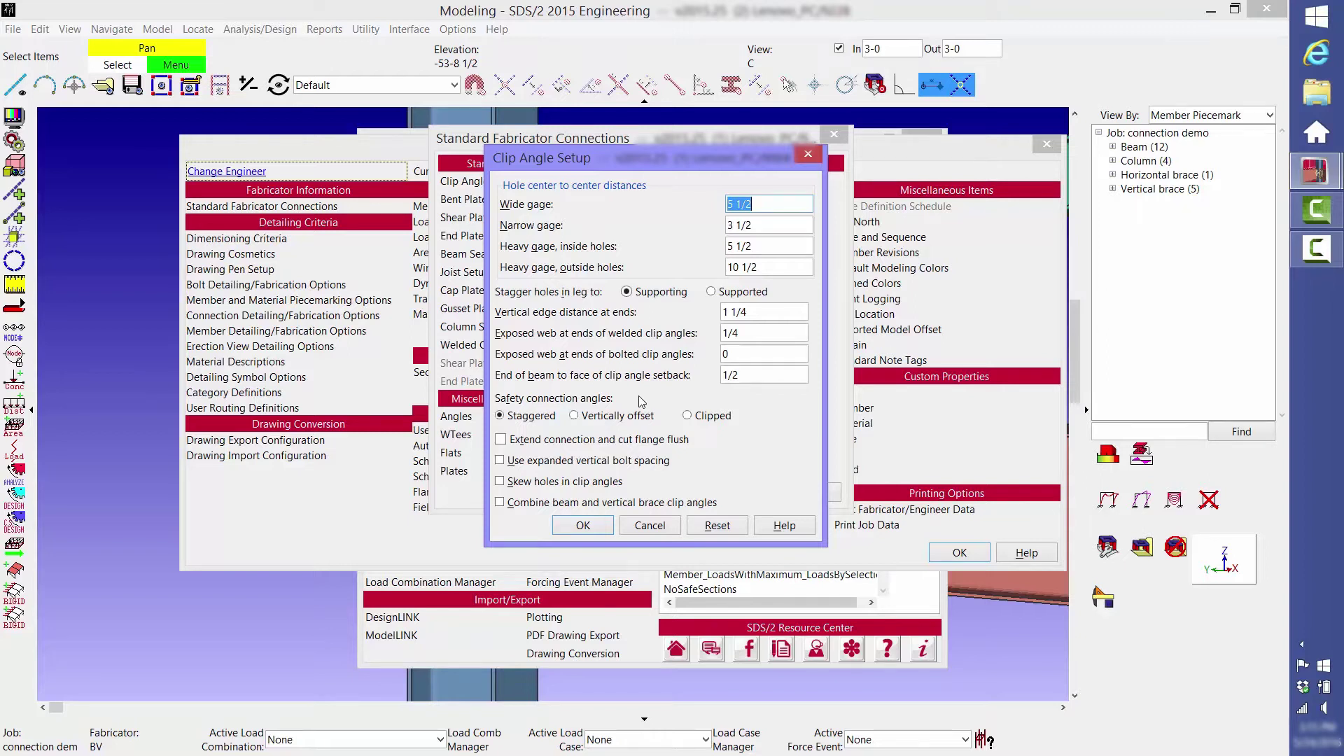
click(584, 525)
click(490, 423)
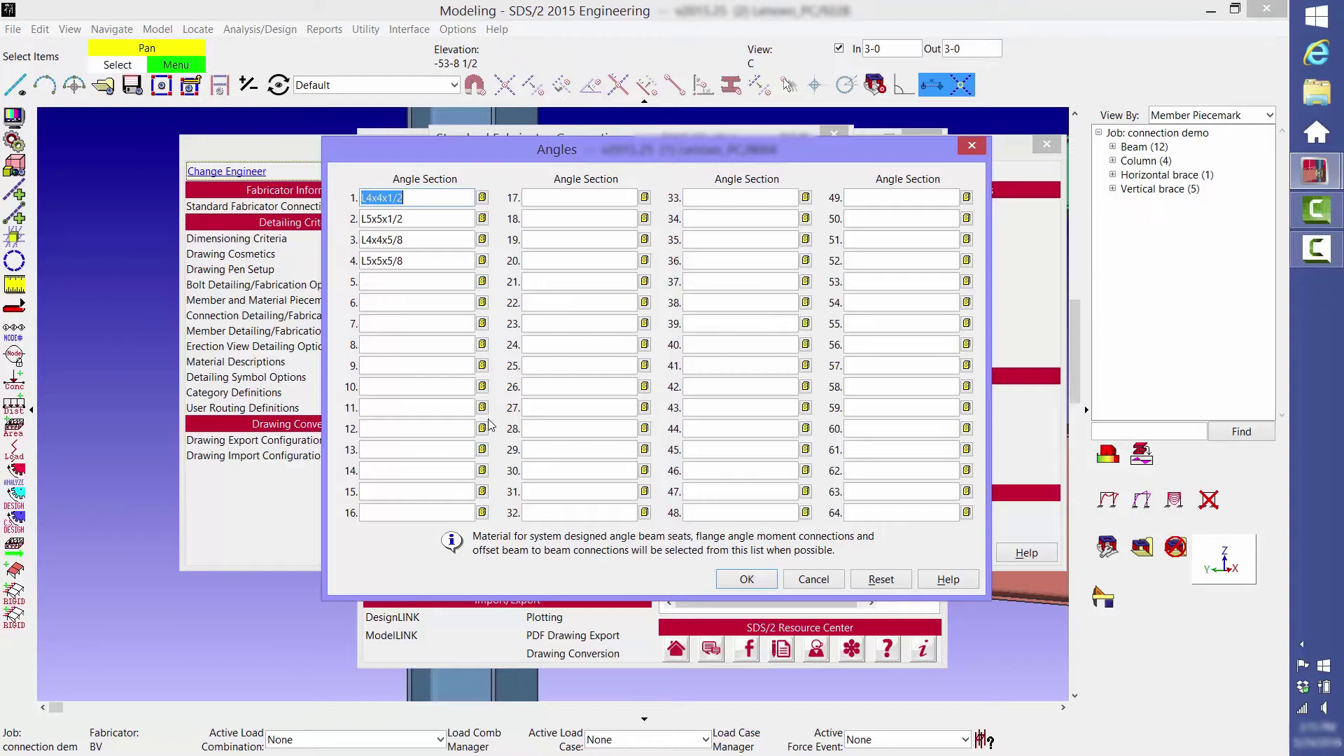
click(747, 581)
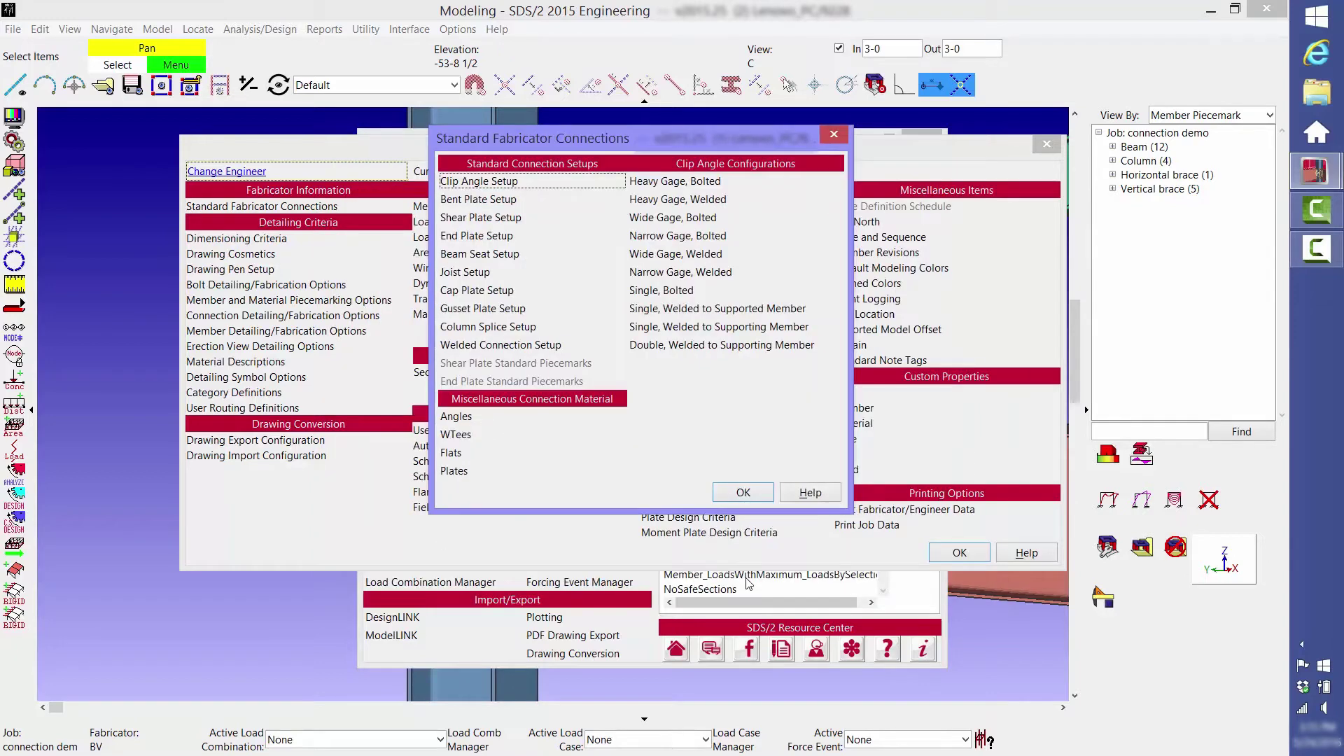
click(743, 492)
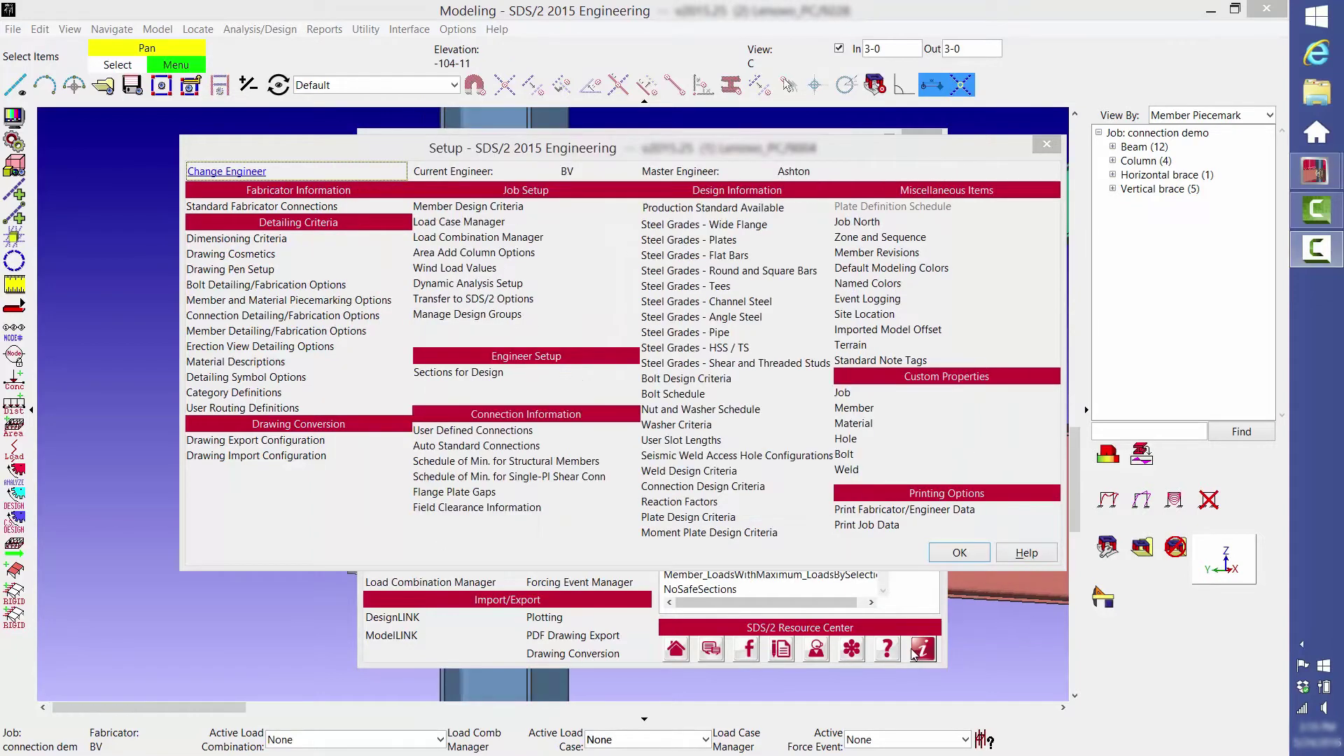
Select WFlg Beam To WFlg Beam (Web,perp) in Auto Standard Connections, then close the dialogs
click(534, 447)
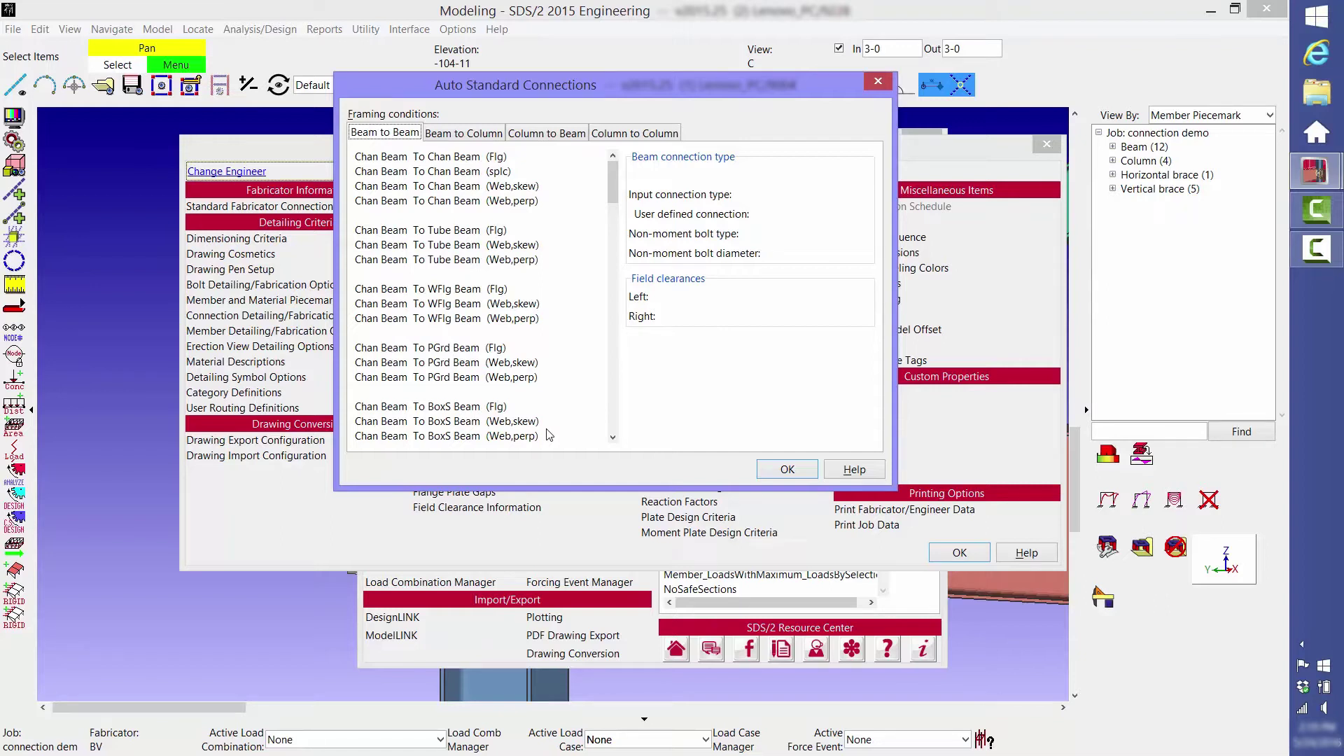
drag(615, 183, 634, 266)
click(459, 347)
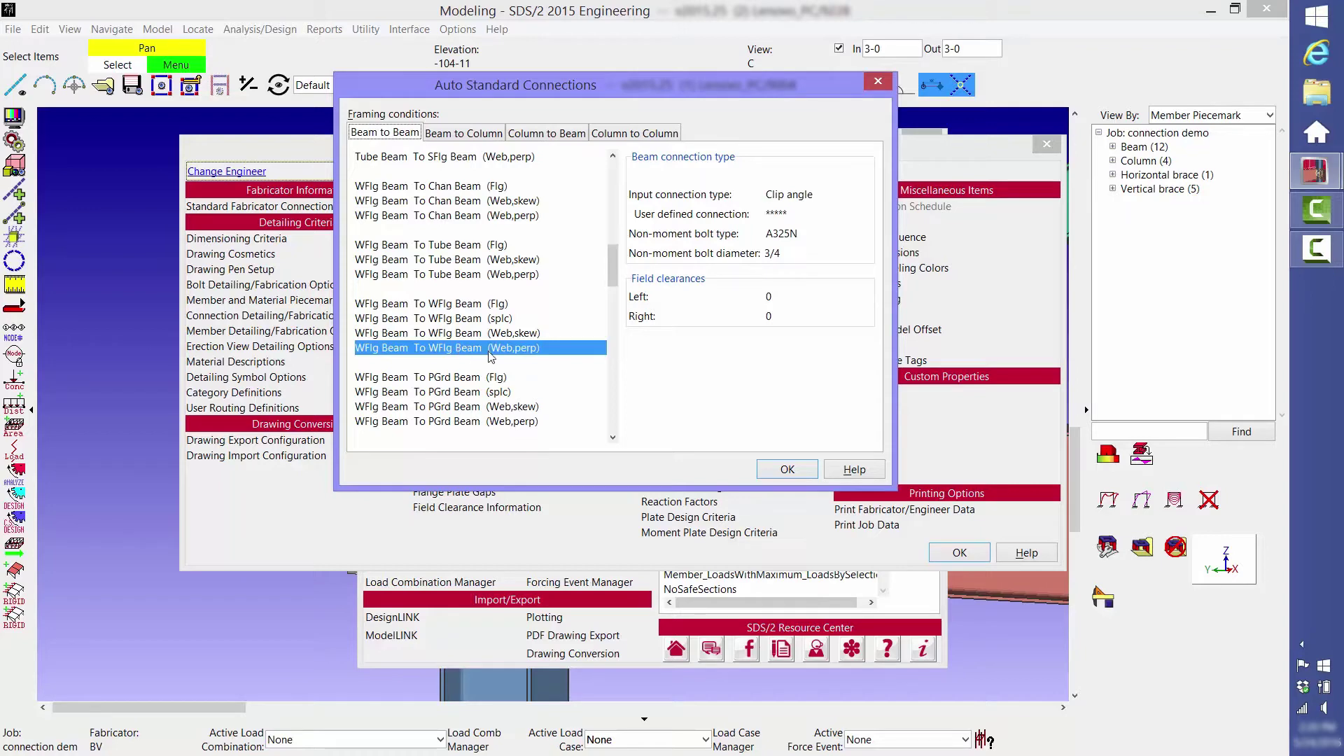
key(Return)
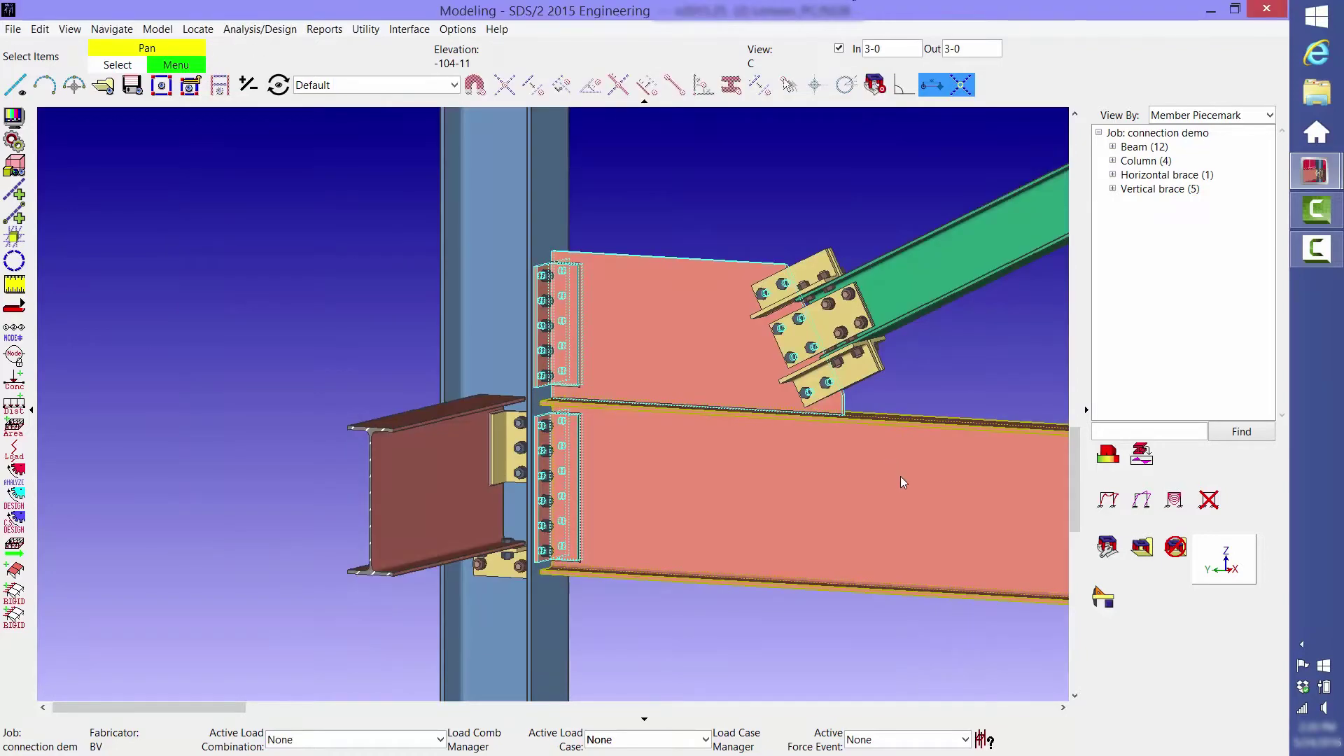
Change the WFlg Beam To WFlg Beam (Web,perp) connection type from Clip angle to Shear
middle_drag(901, 480, 162, 321)
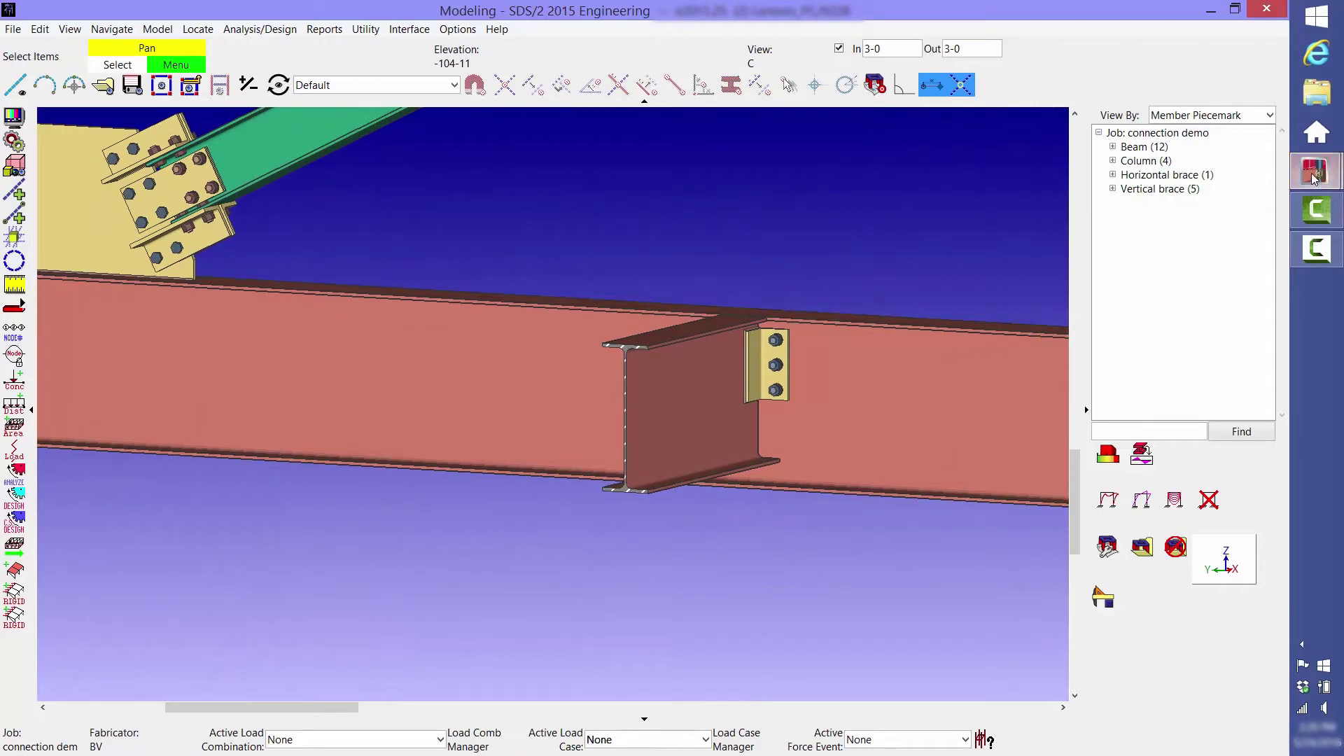
mouse_move(1315, 171)
click(1260, 152)
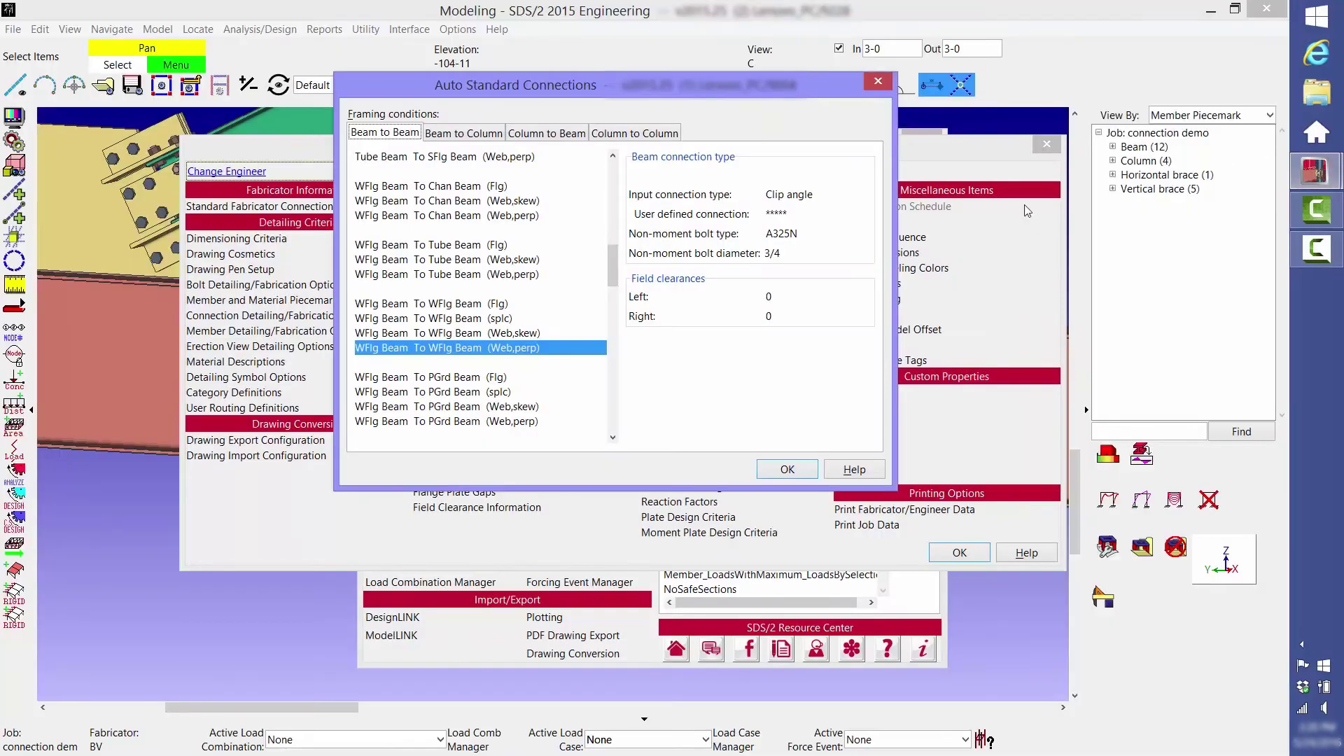
double_click(469, 348)
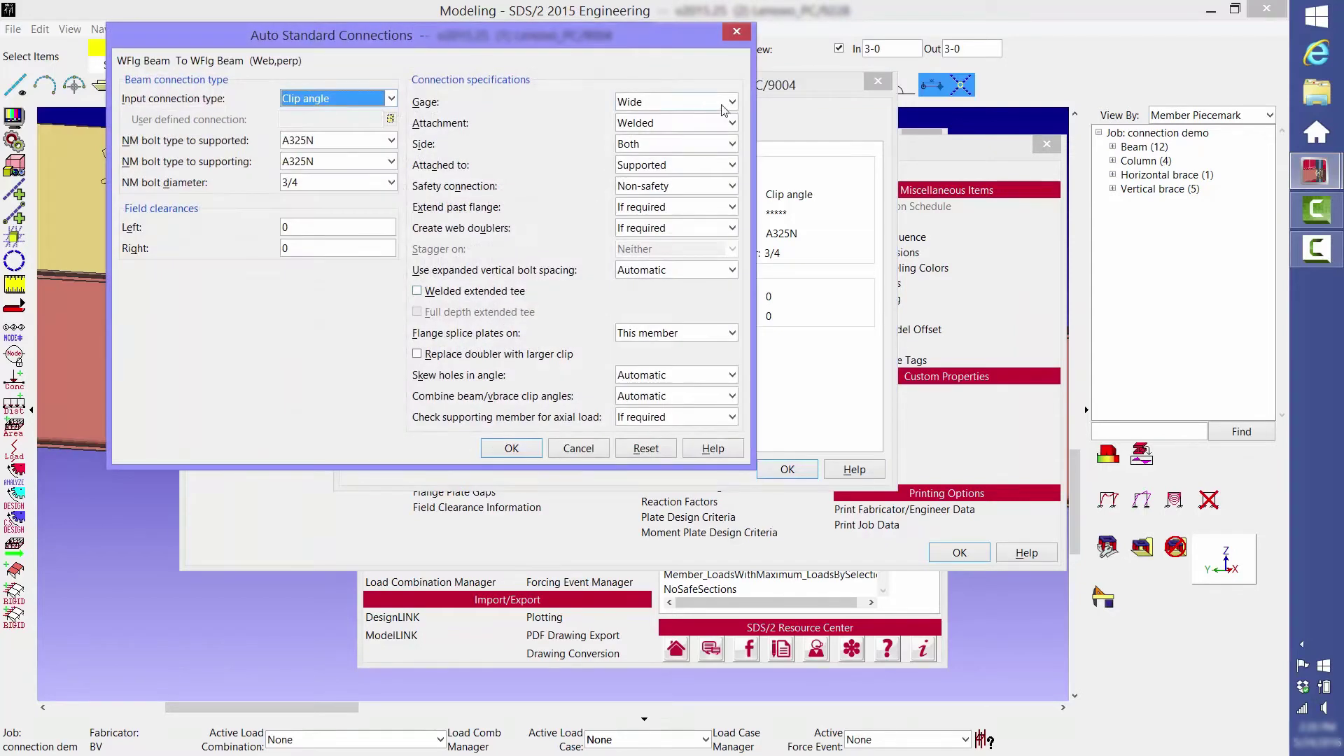
click(392, 99)
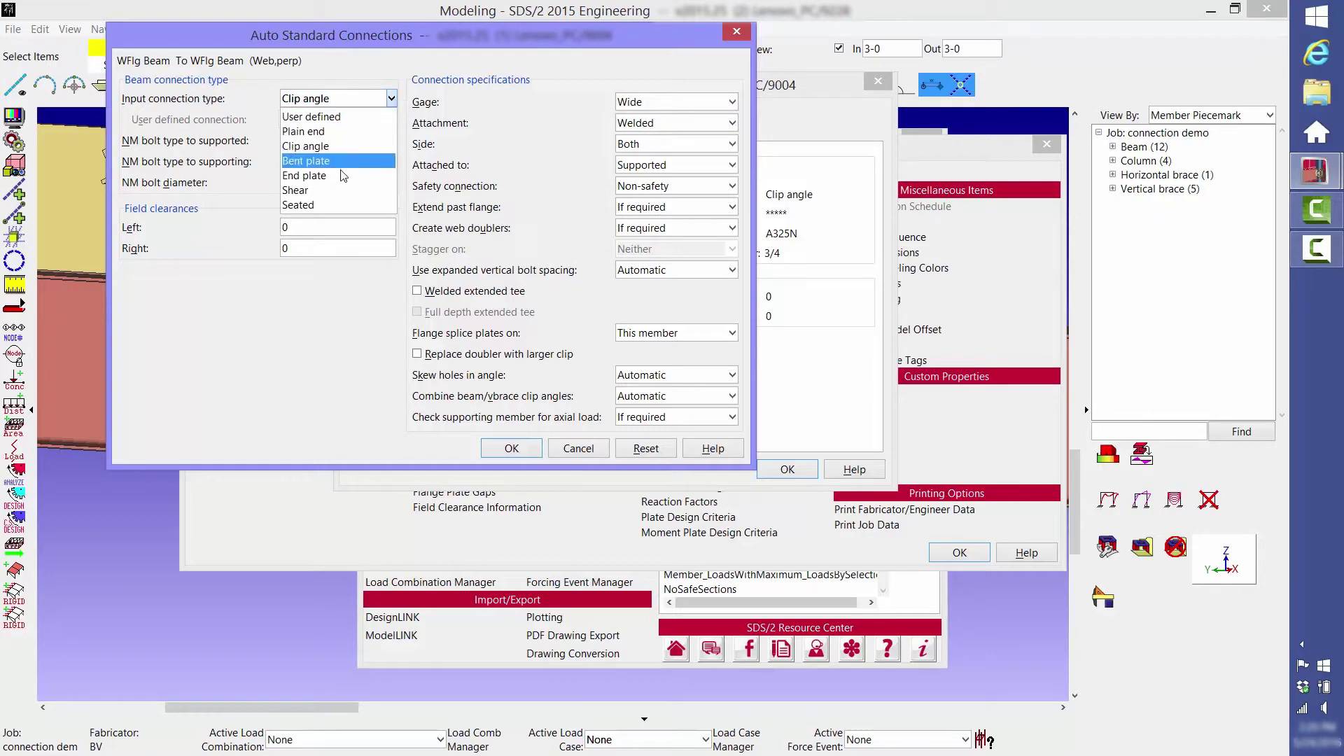
click(339, 190)
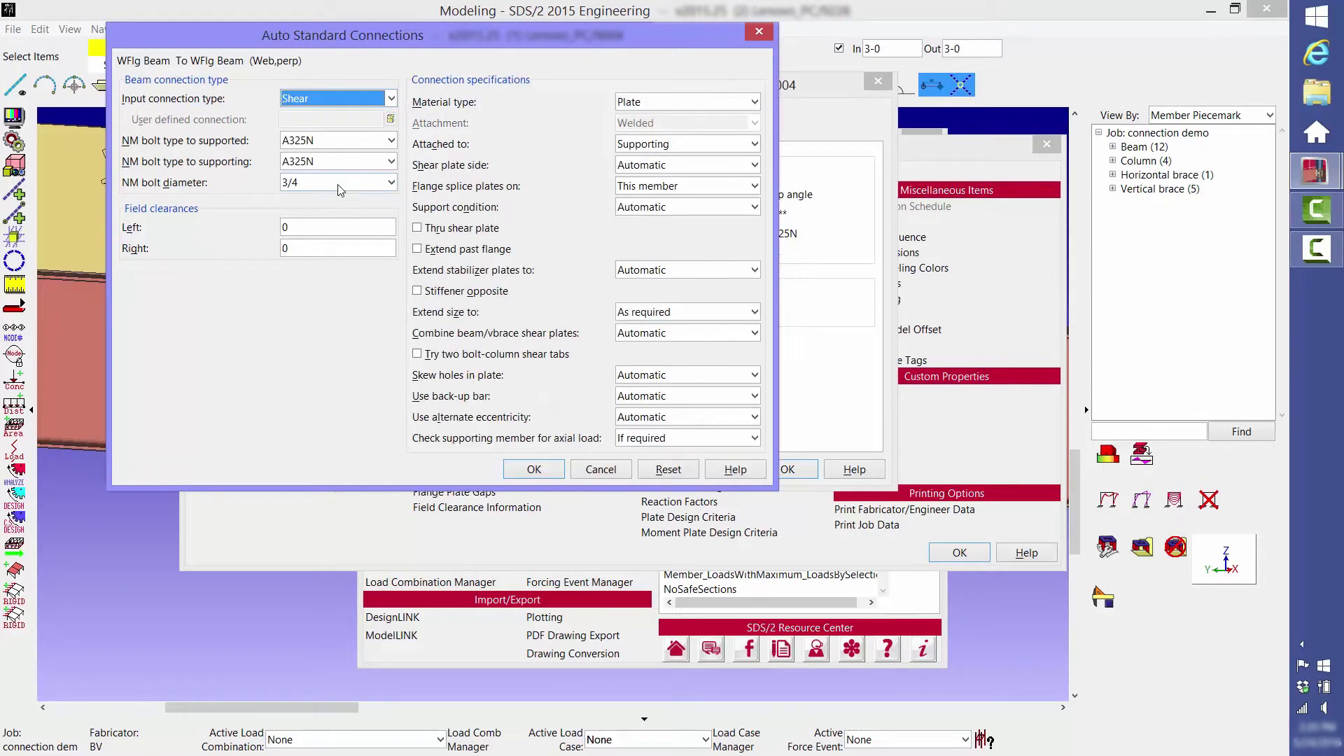
click(553, 473)
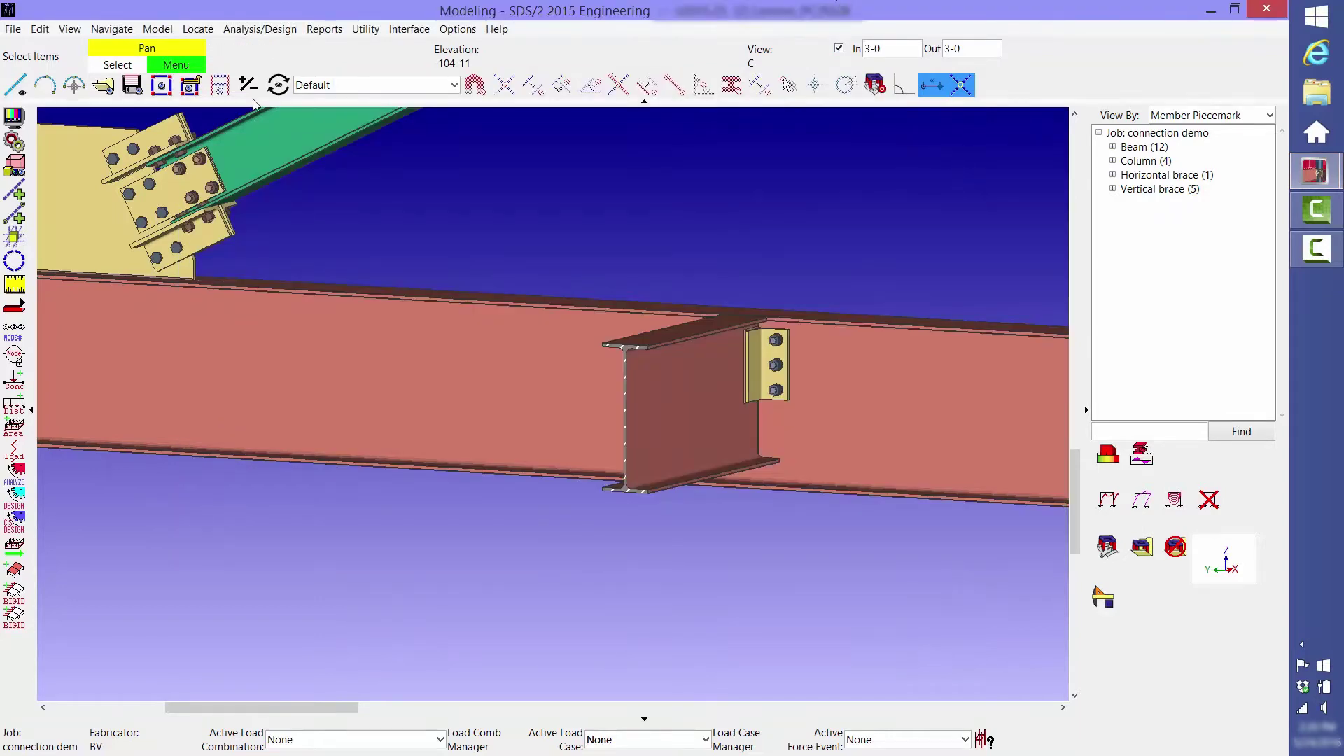
Switch to the ISO erection view and zoom out to show the whole structure
click(105, 85)
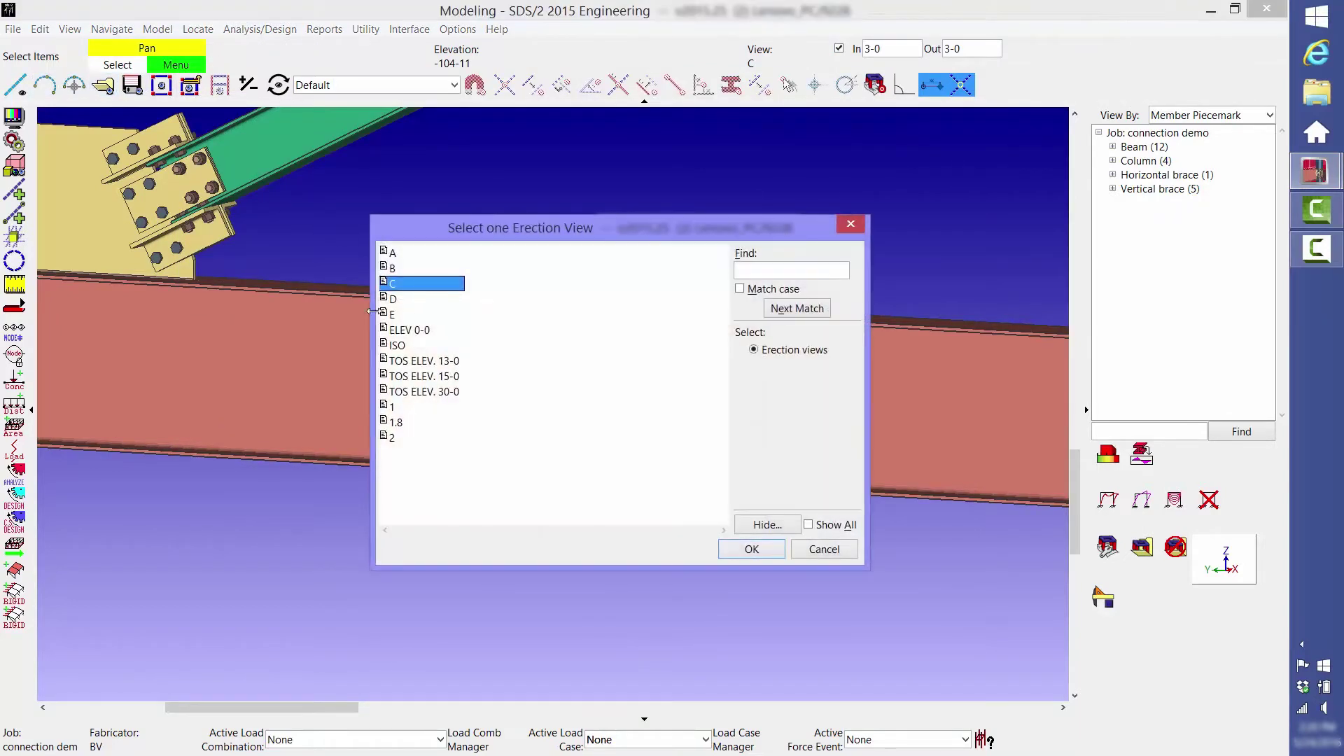
double_click(396, 345)
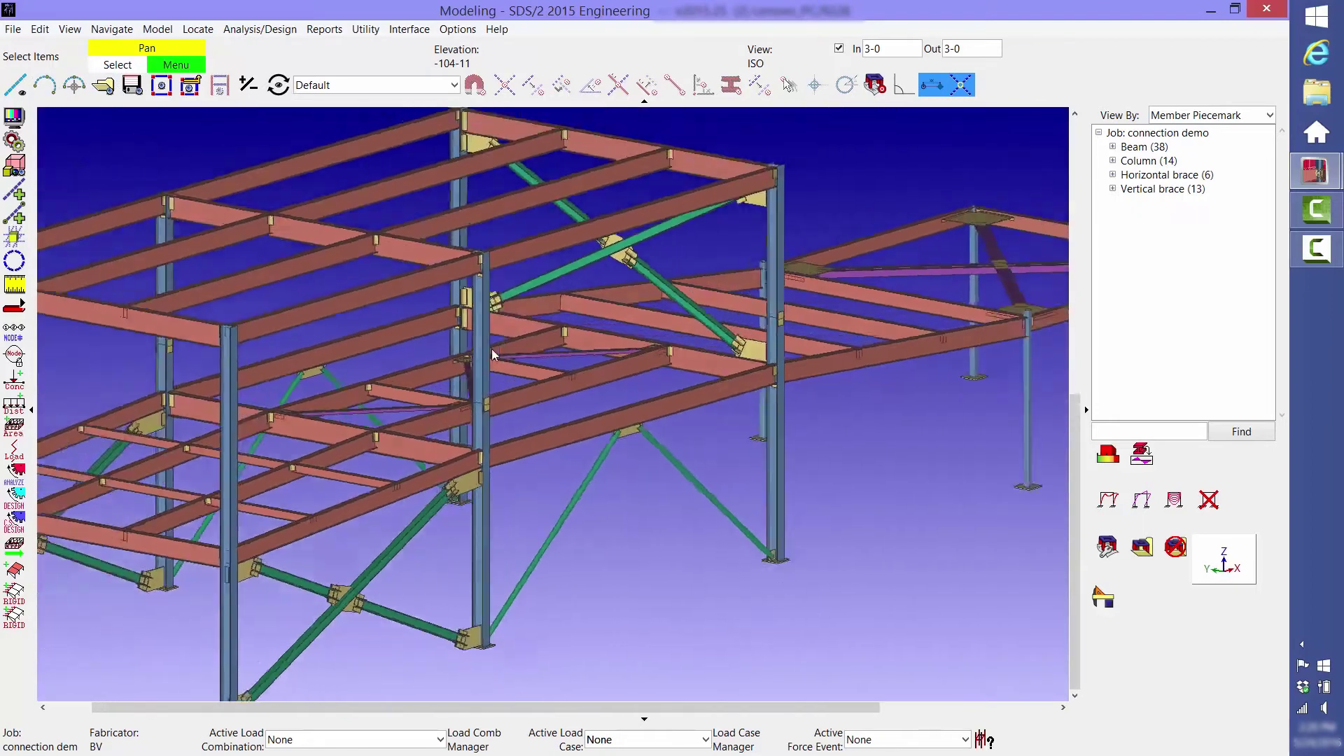
scroll(927, 162, down, 2)
middle_drag(927, 162, 854, 268)
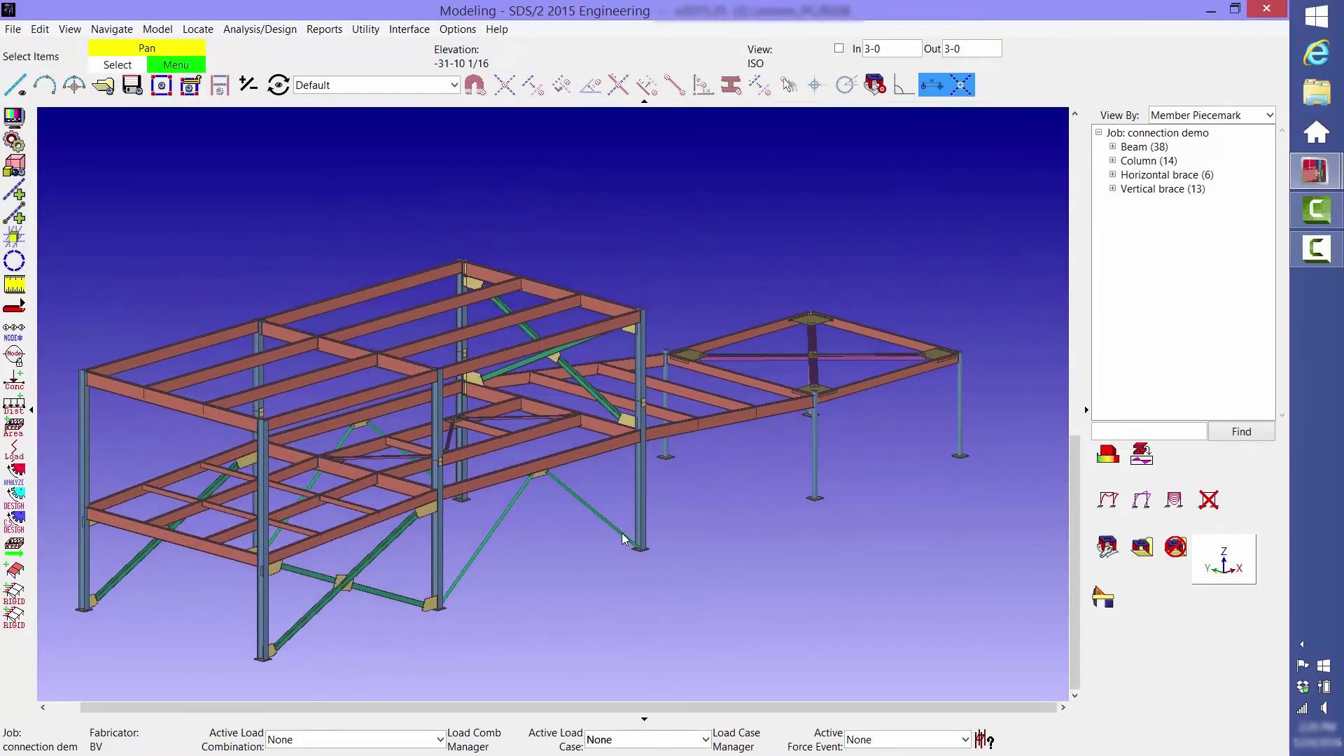
Box-select all members, mark them for processing, and run Process and Create Solids
drag(254, 553, 63, 686)
right_click(732, 179)
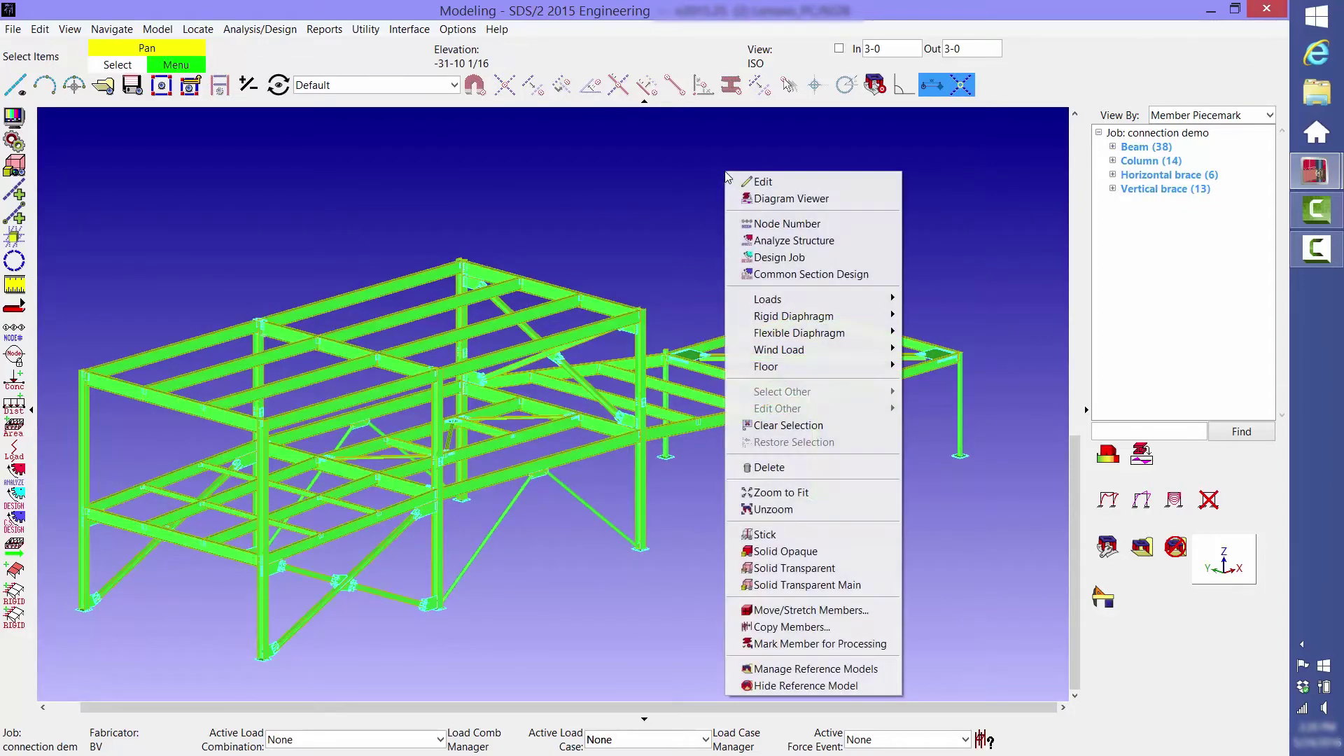
click(856, 643)
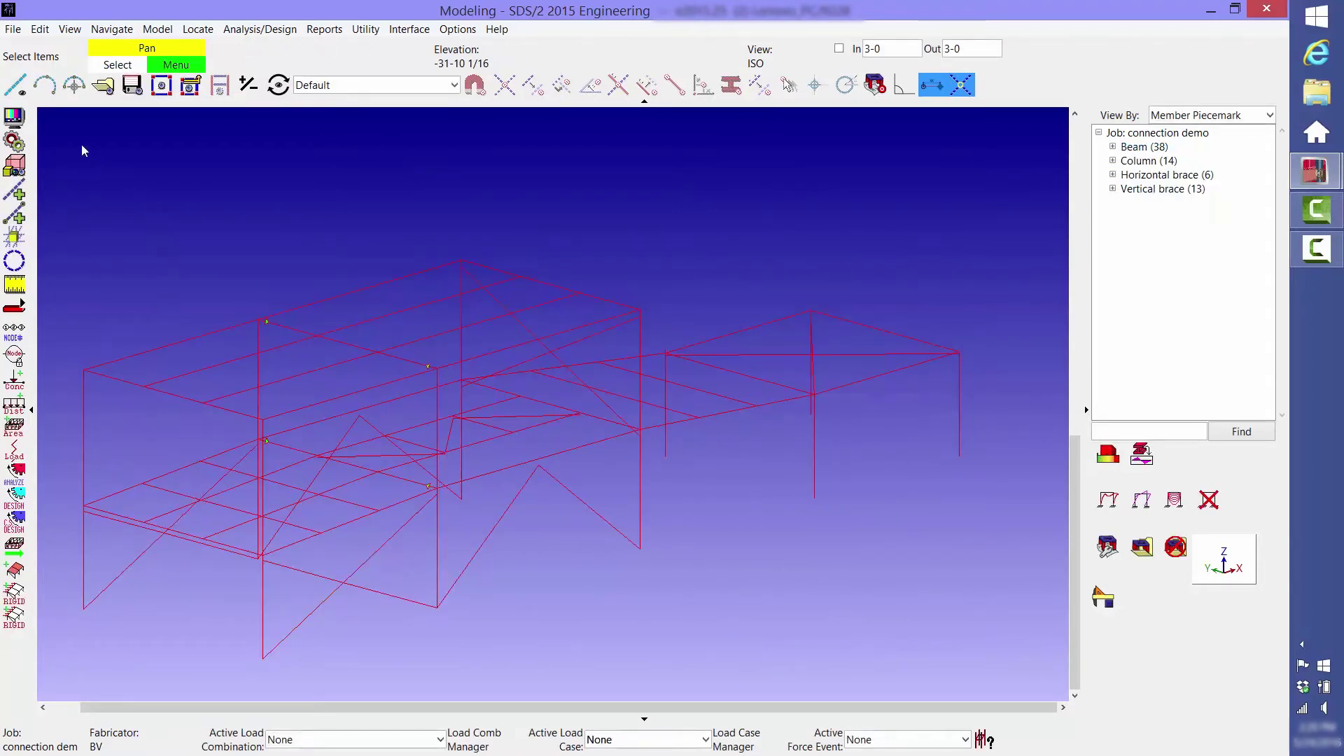
click(17, 142)
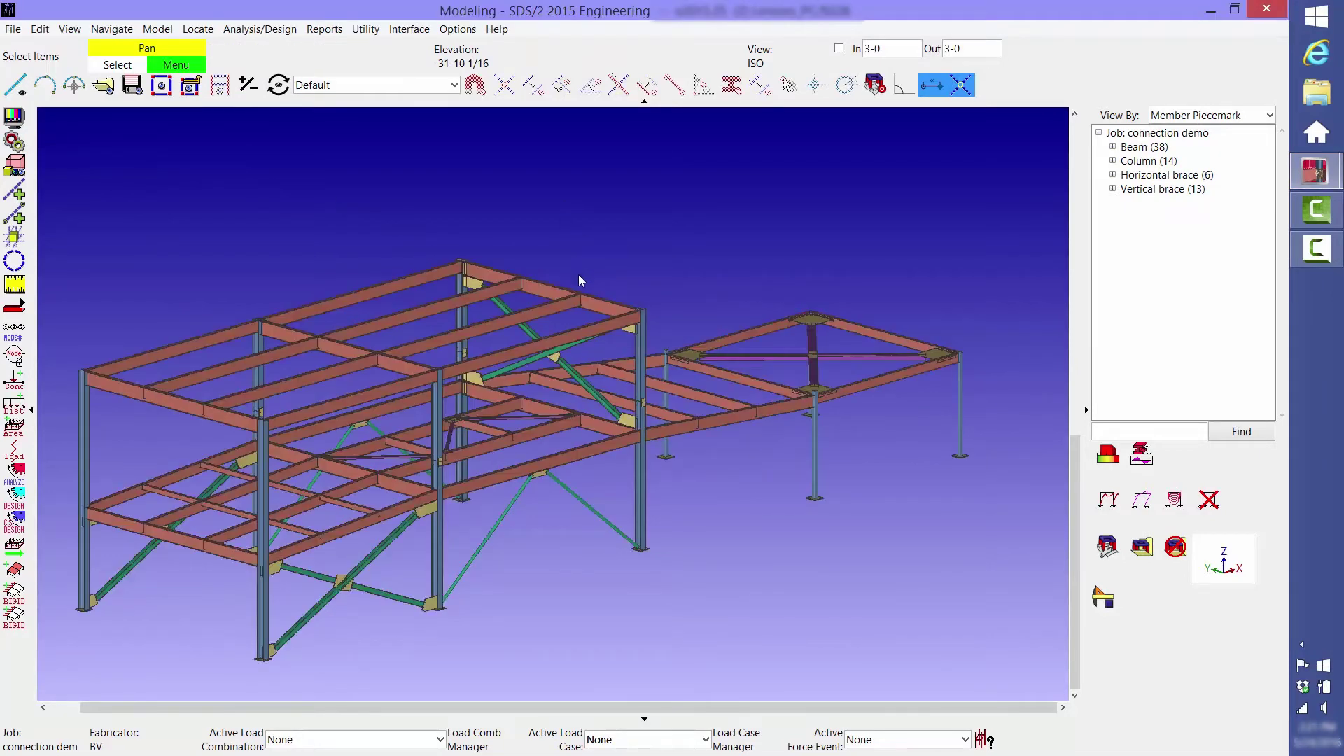
scroll(520, 279, up, 6)
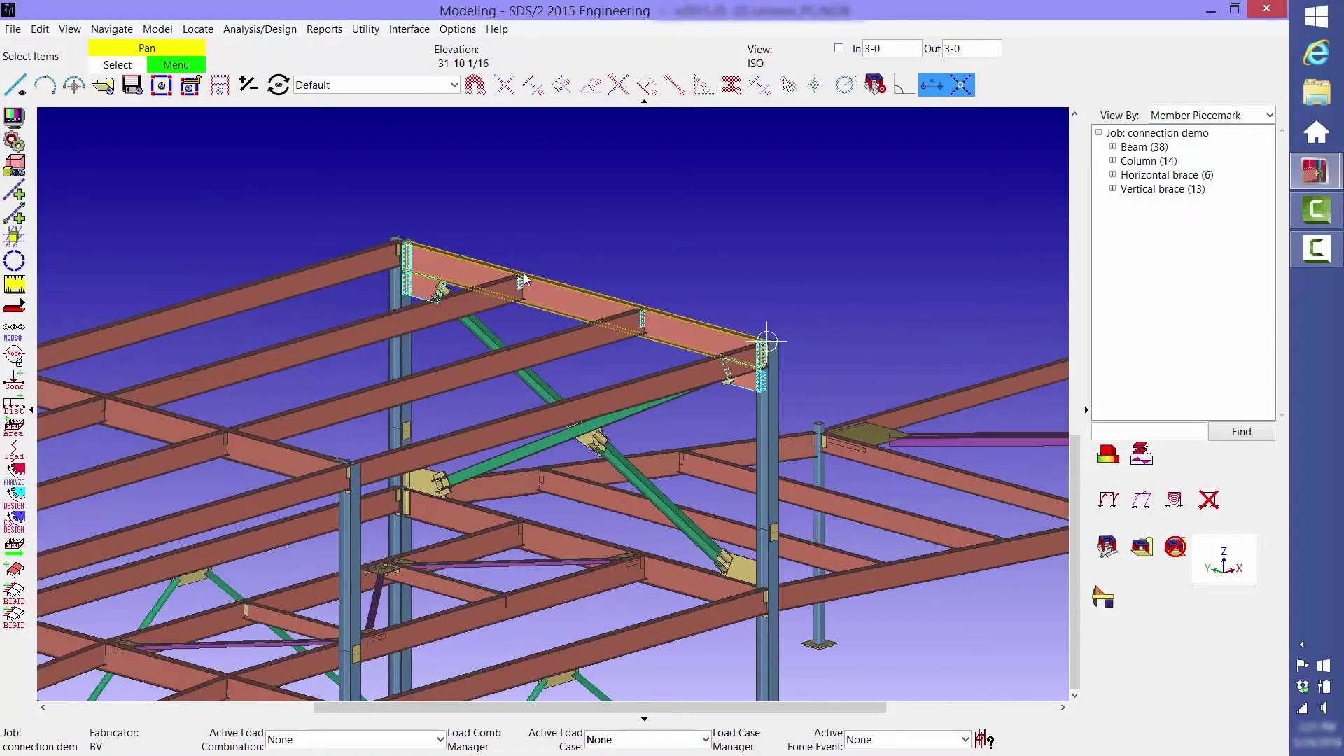
scroll(525, 278, up, 6)
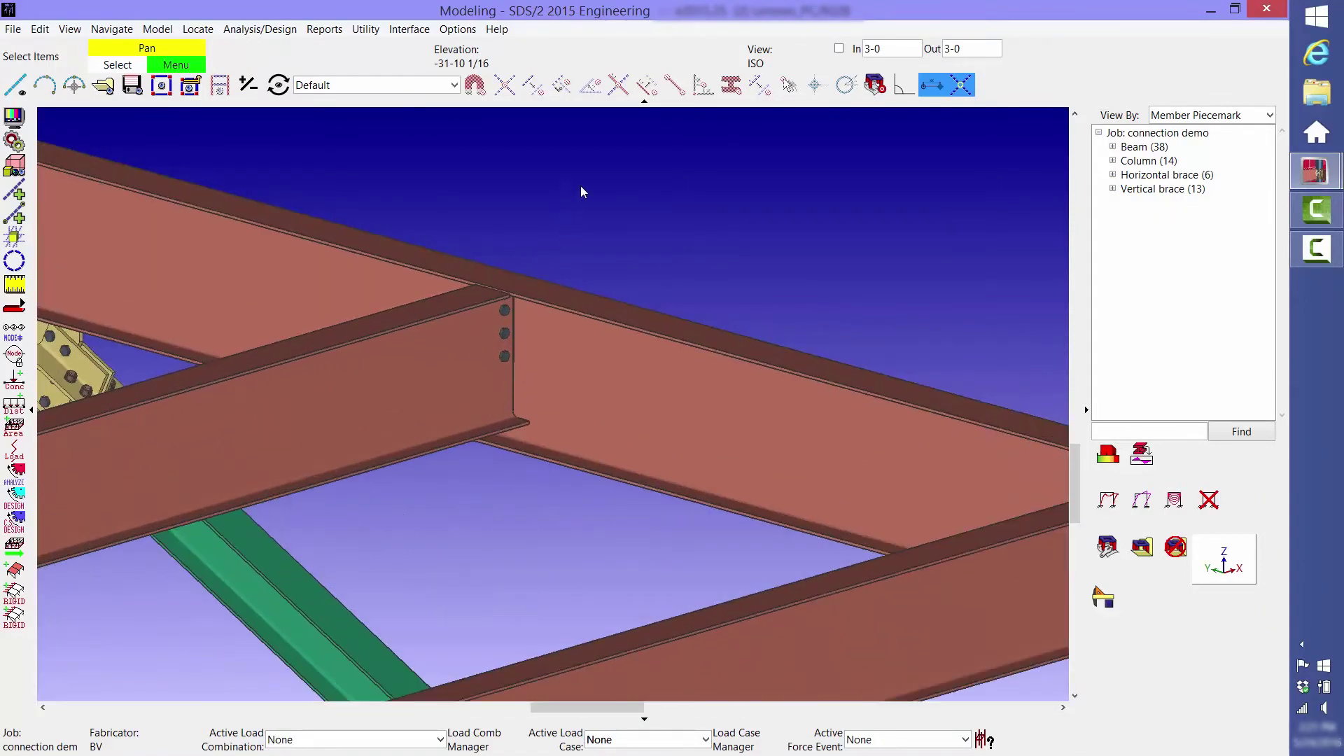
middle_drag(465, 324, 700, 294)
scroll(552, 250, up, 3)
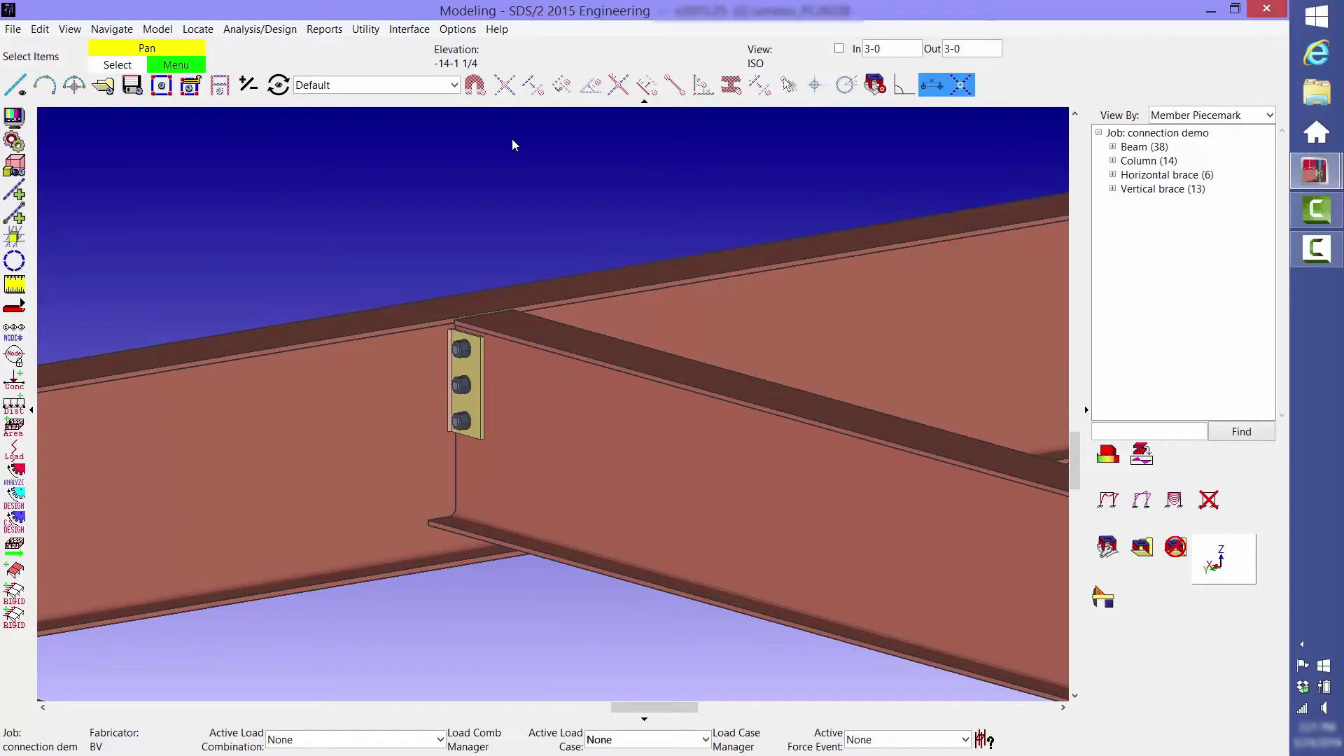
click(103, 84)
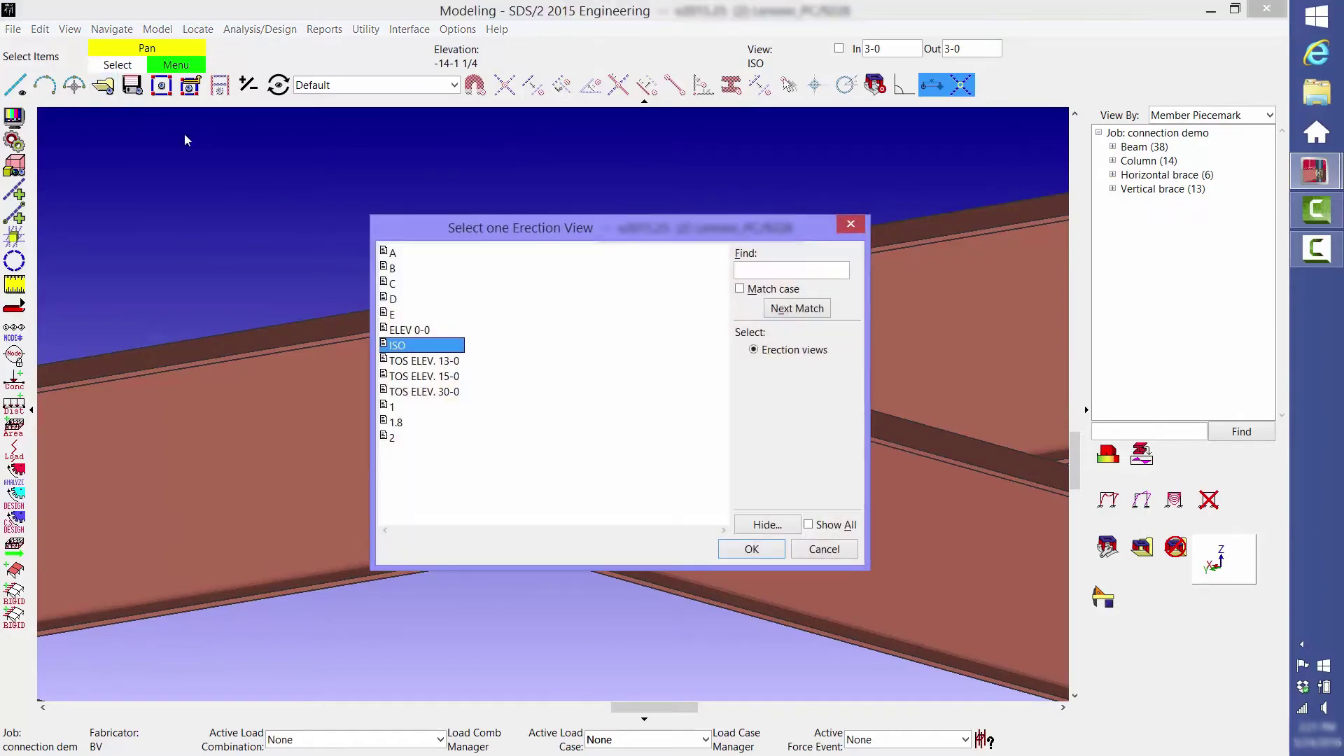
double_click(420, 350)
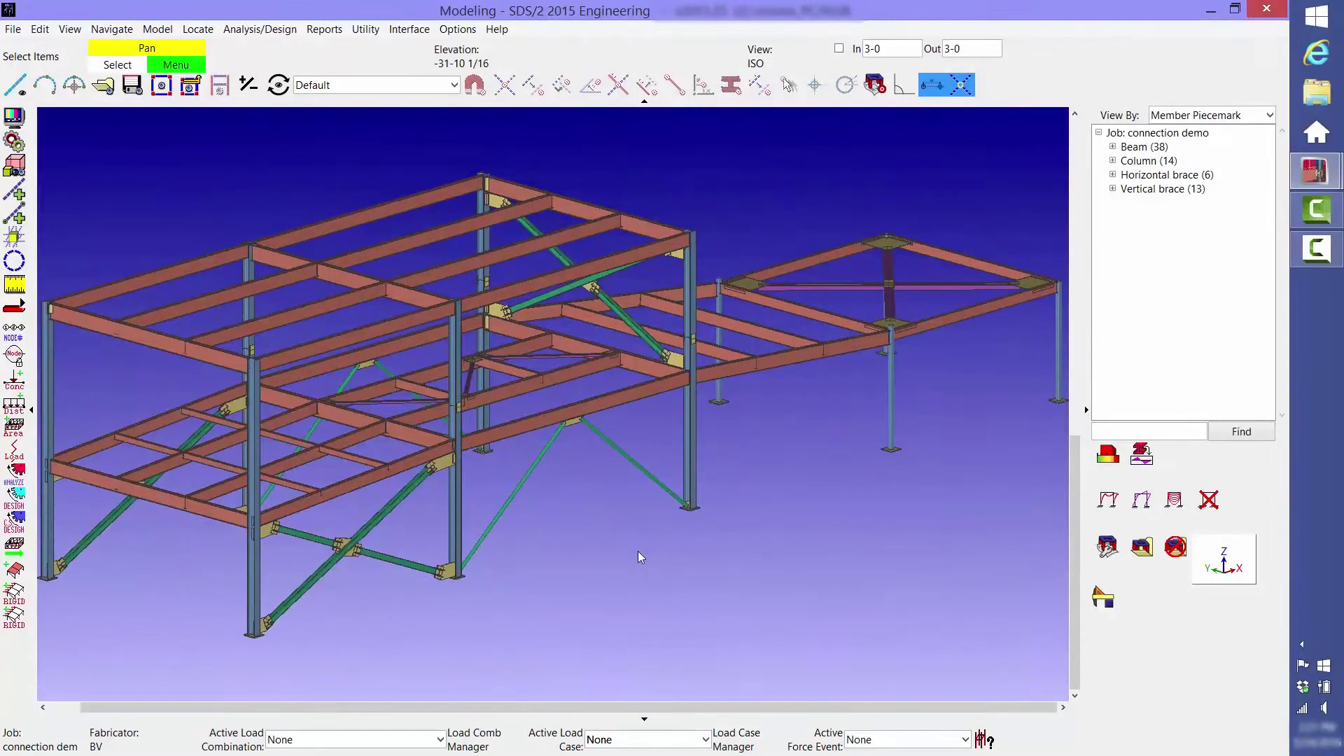
key(F10)
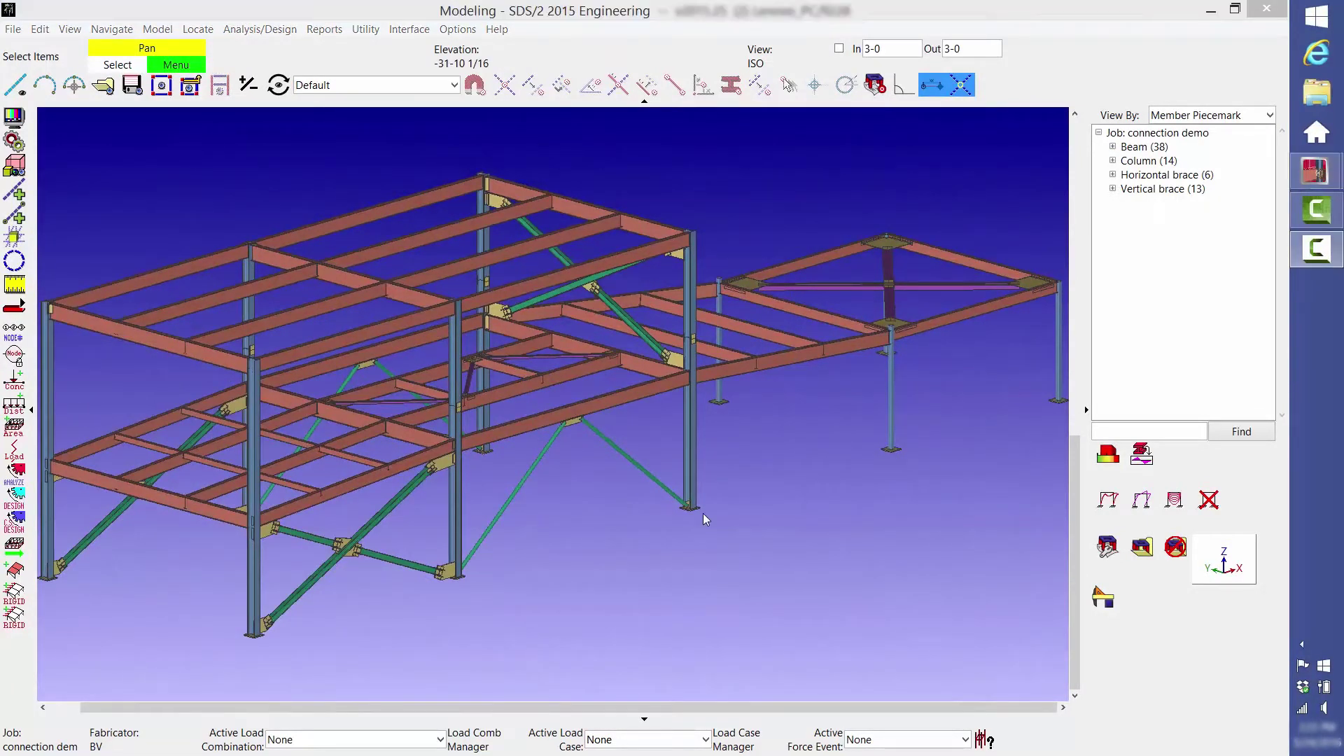
Open Beam Edit for Member 48, showing 35-kip right and 19-kip left end shears
double_click(524, 258)
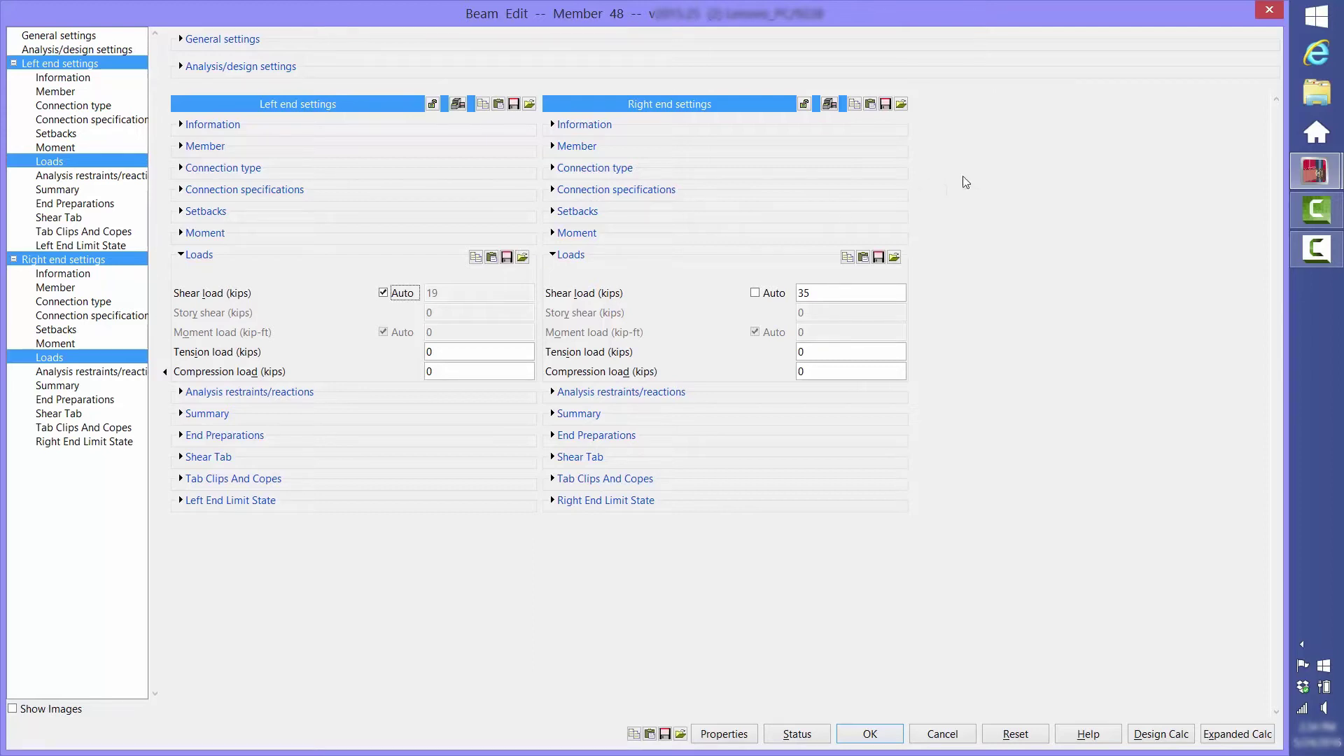
Review and close Connection Design Criteria, then close the Member 48 Beam Edit window
mouse_move(1301, 167)
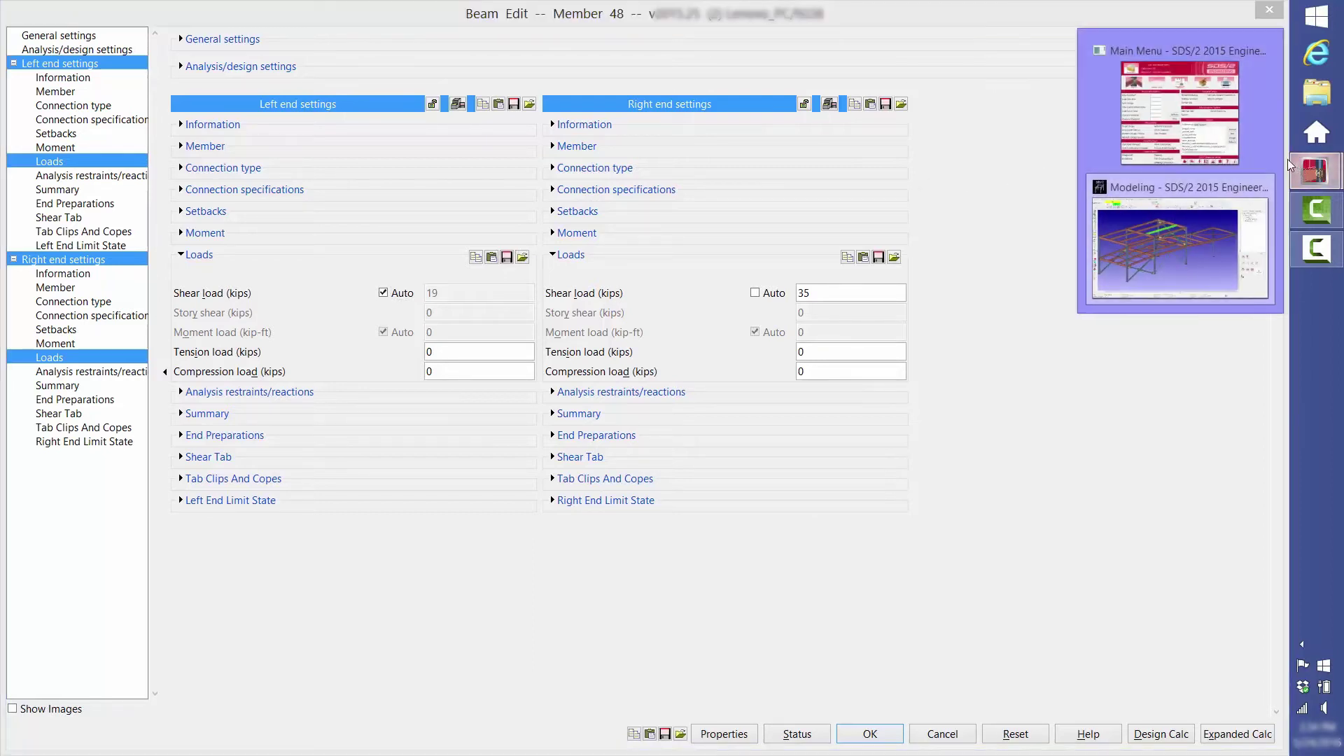
click(1268, 152)
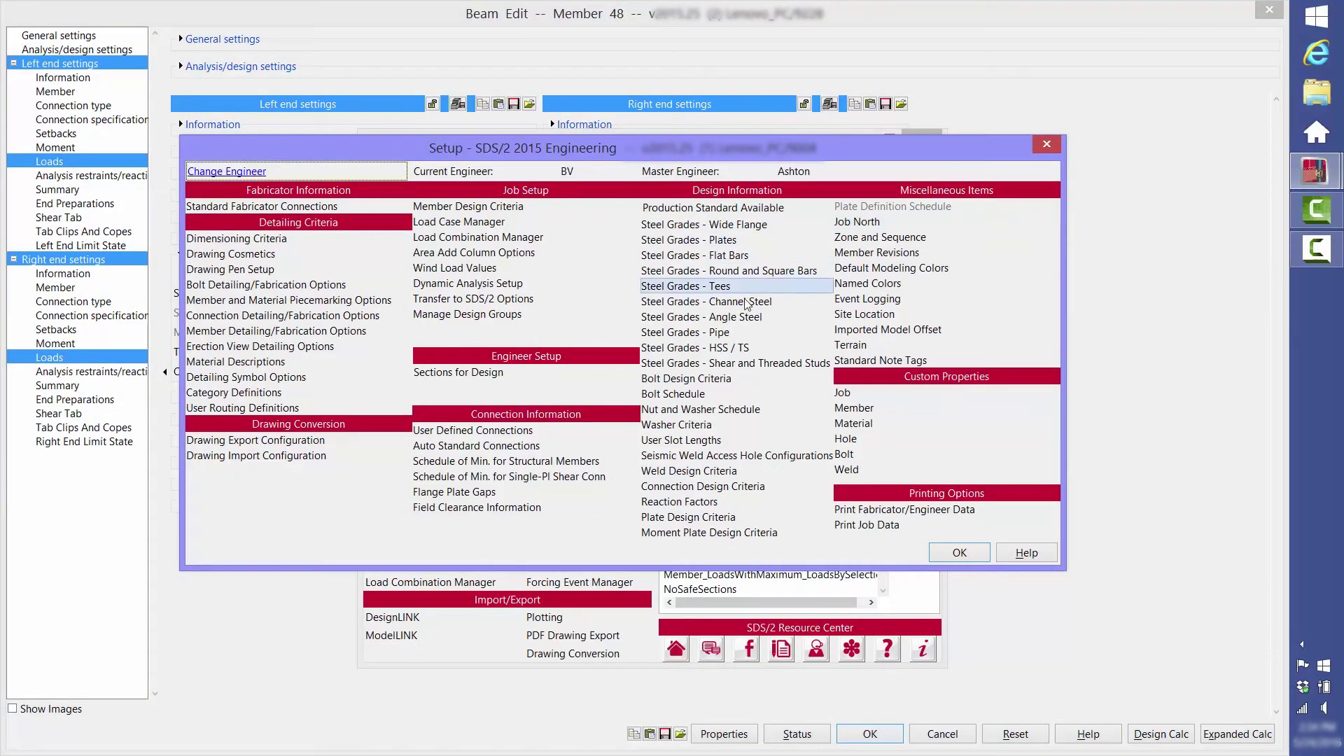
click(733, 486)
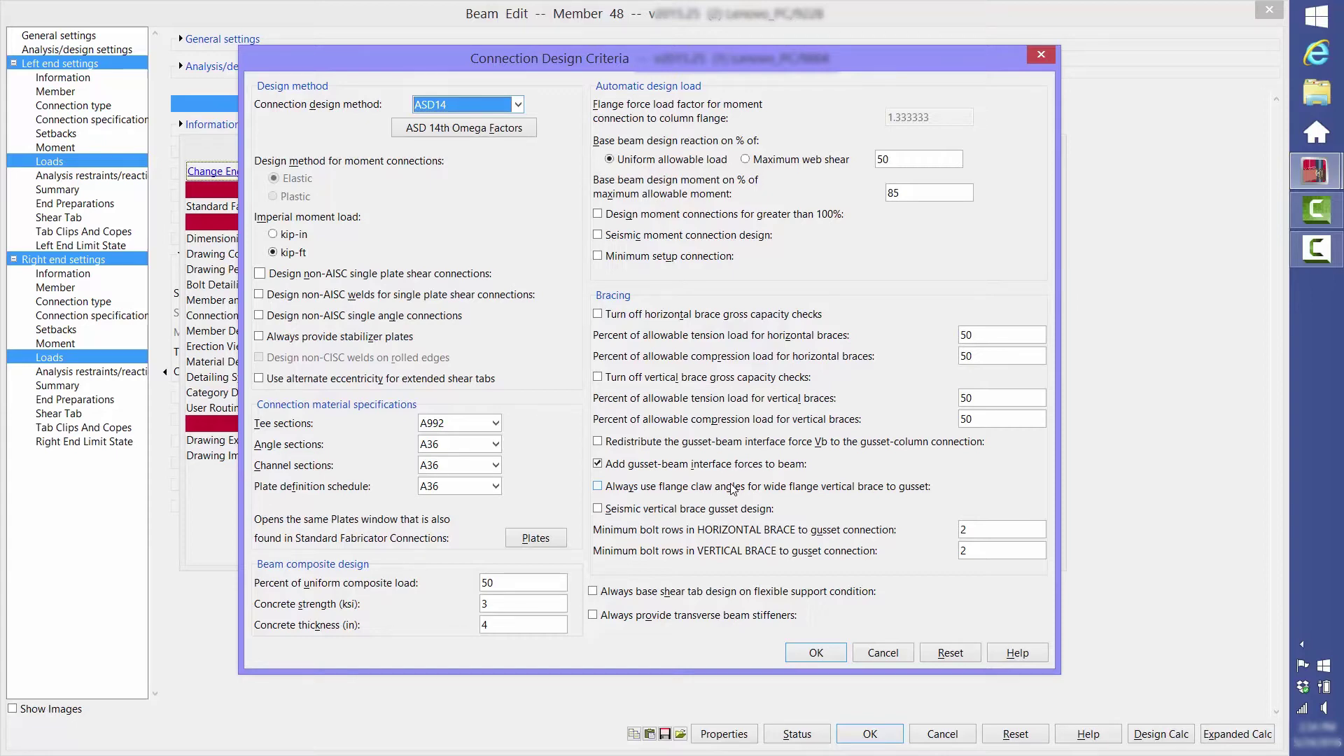
click(816, 653)
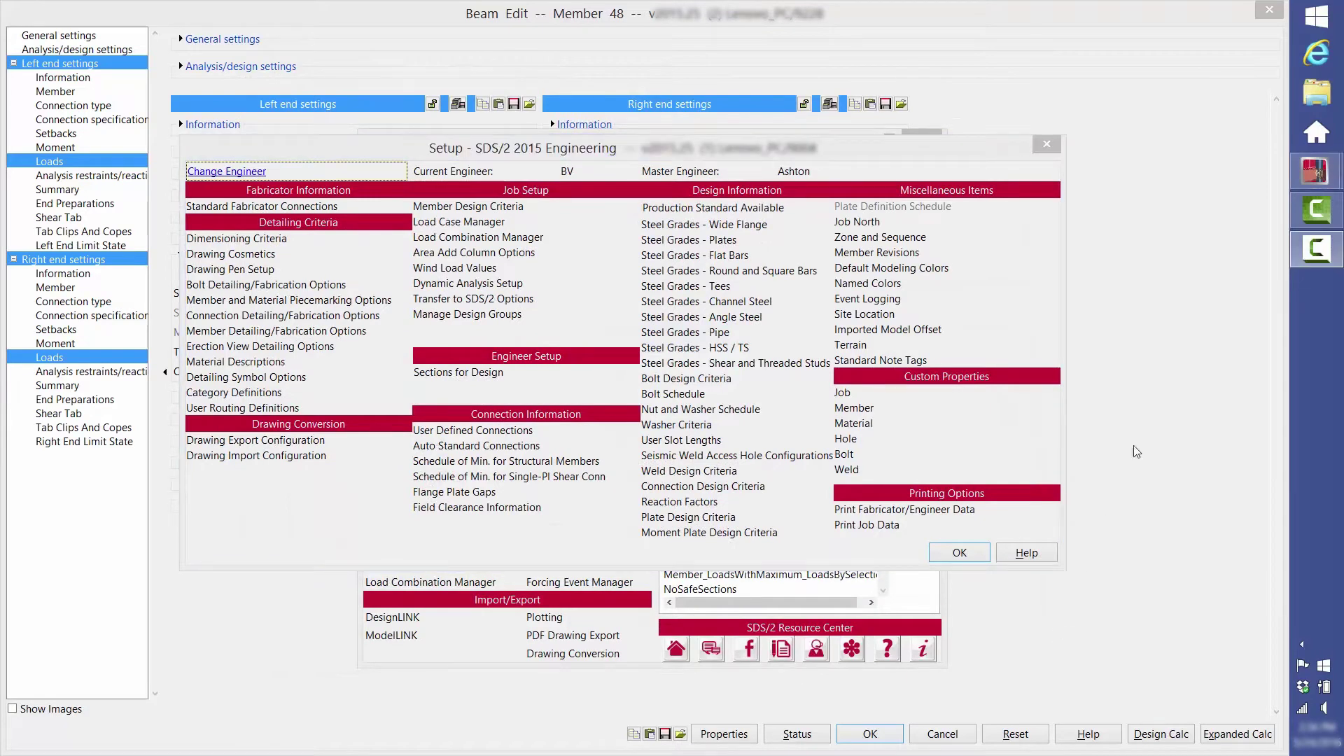
click(924, 17)
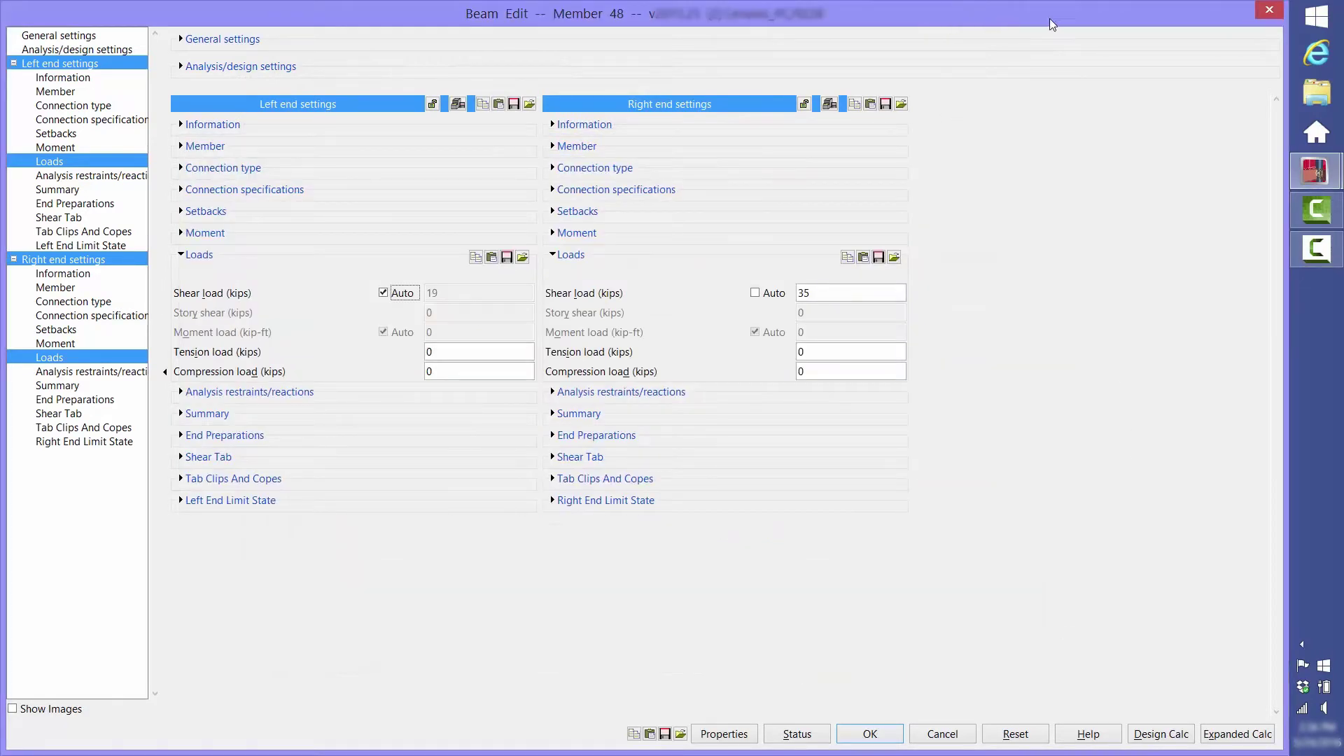
click(1268, 10)
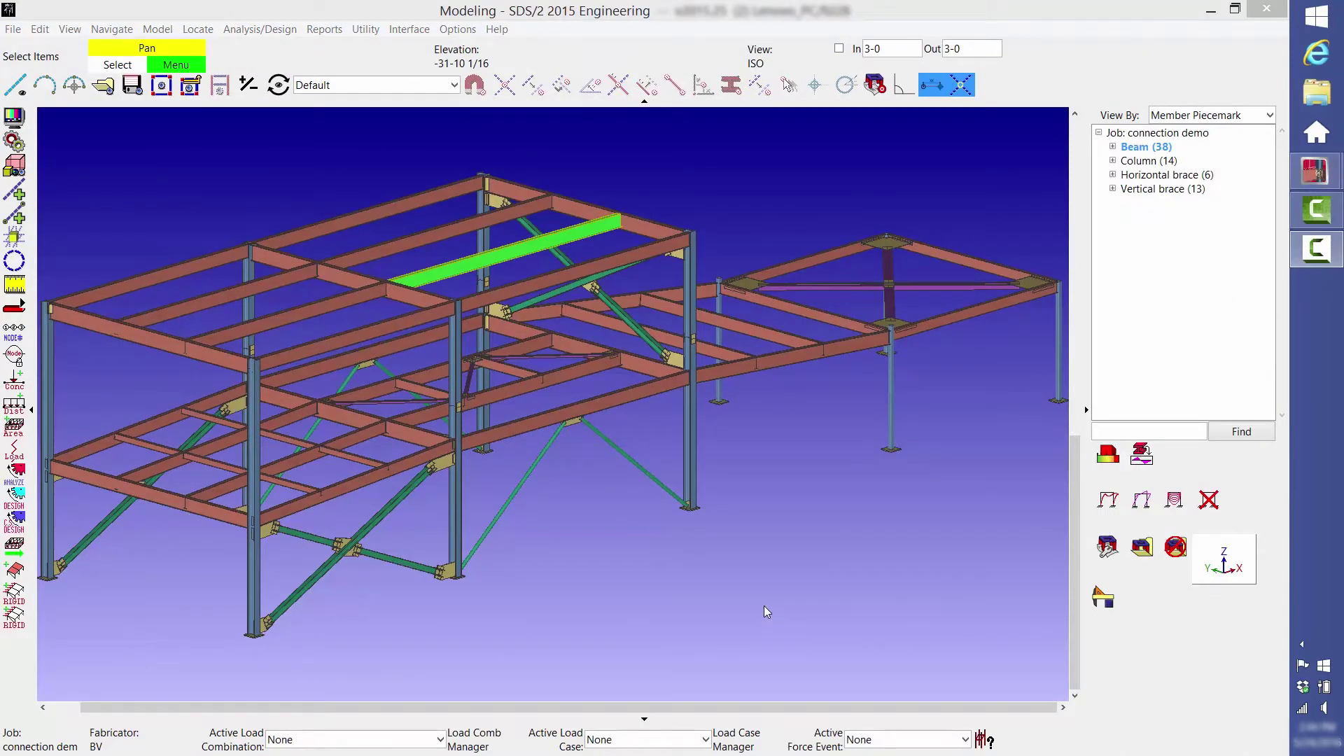
Select six parallel floor beams, including one on the lower level
click(220, 308)
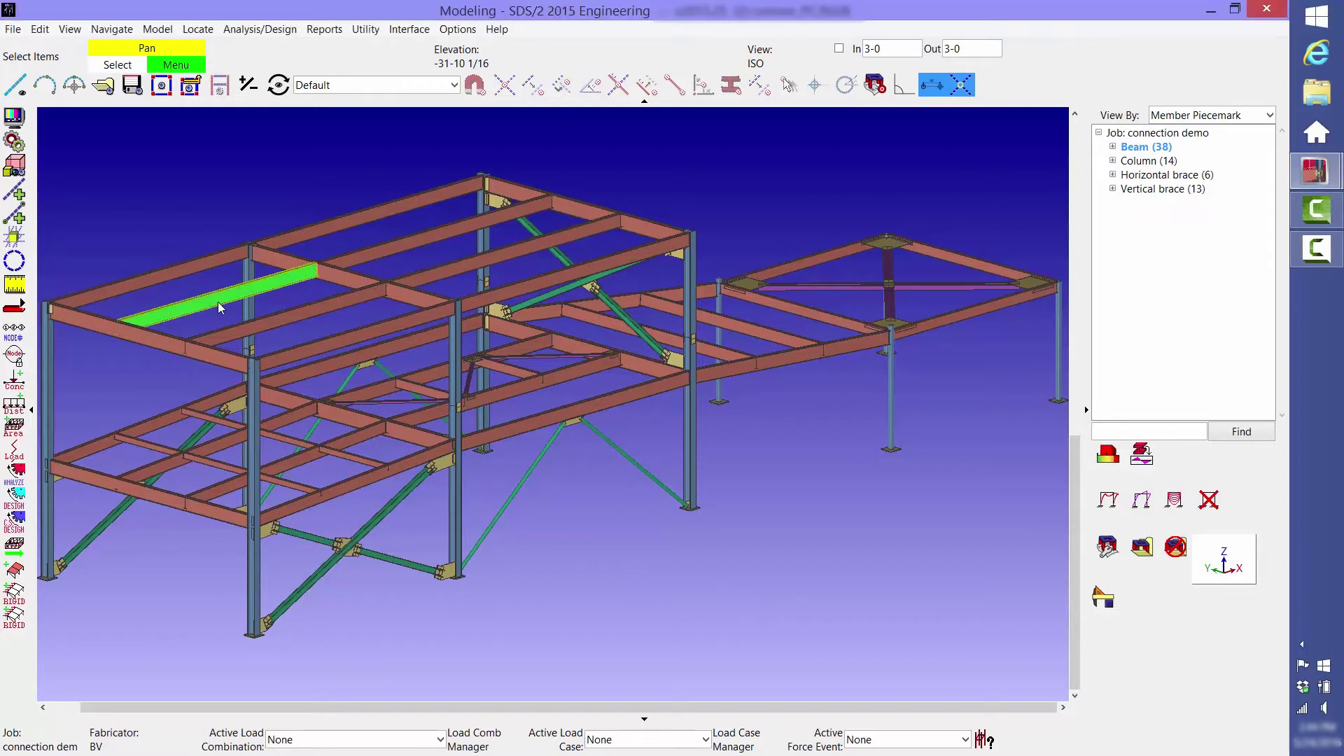
shift+click(242, 327)
shift+click(384, 253)
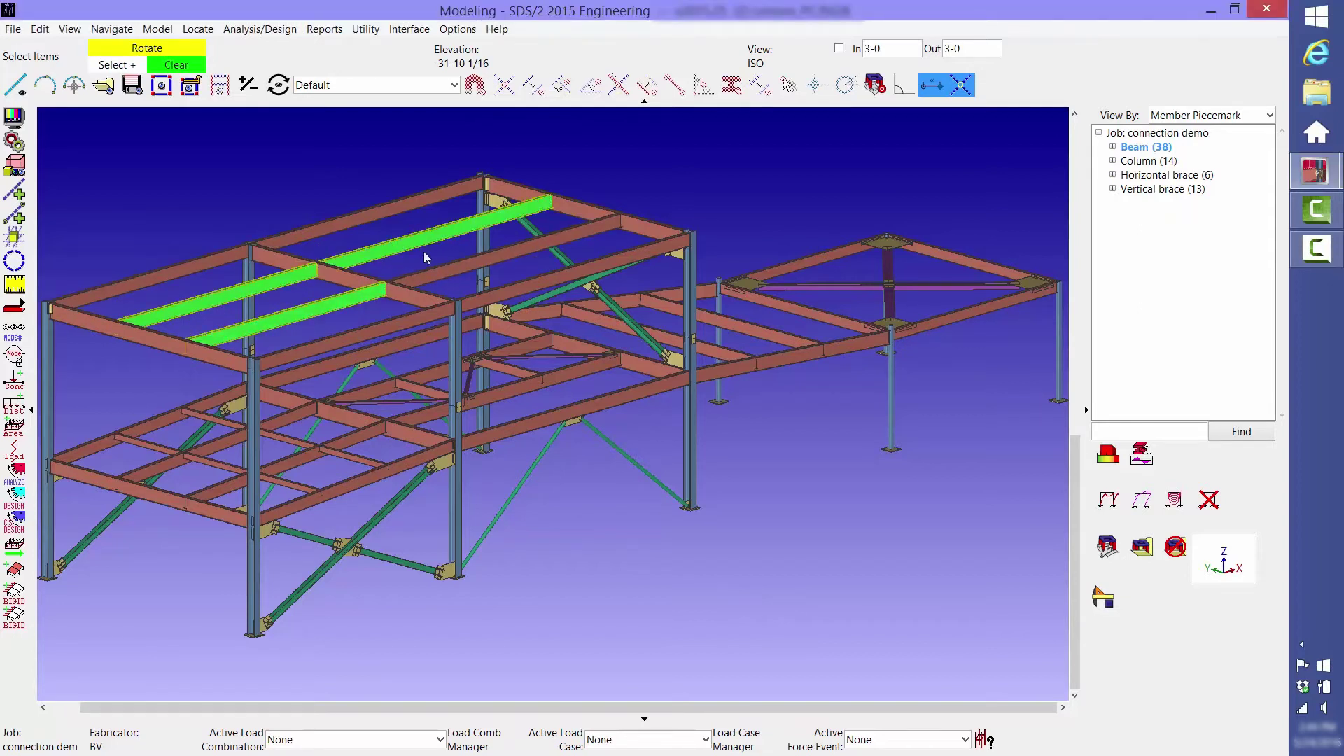
shift+click(455, 267)
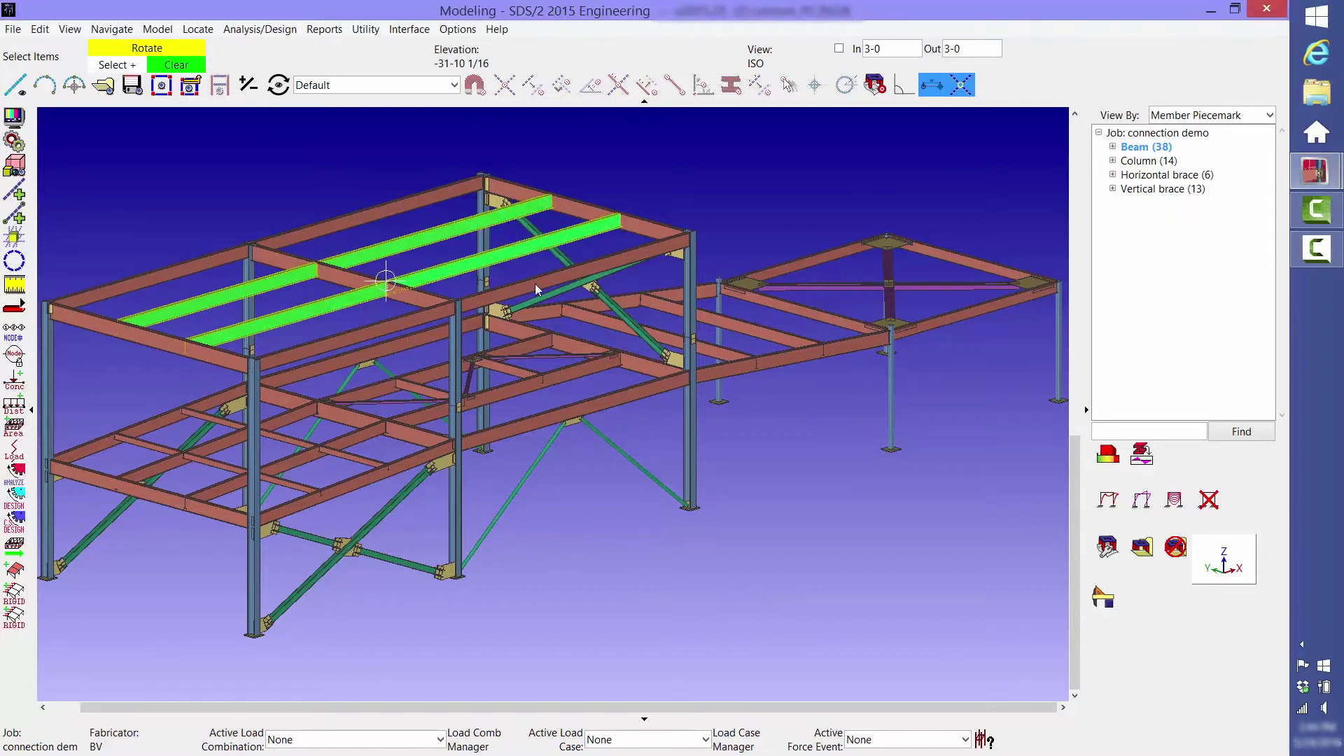
shift+click(724, 319)
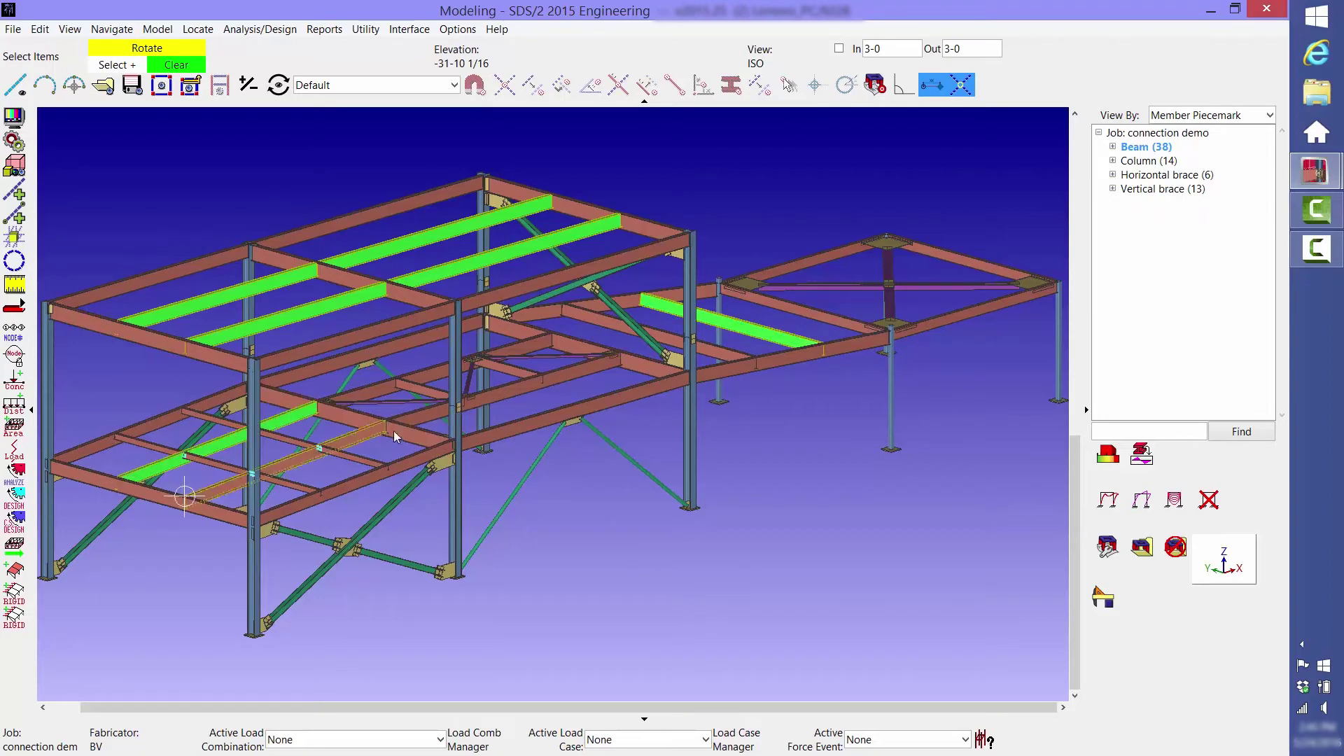
shift+click(539, 381)
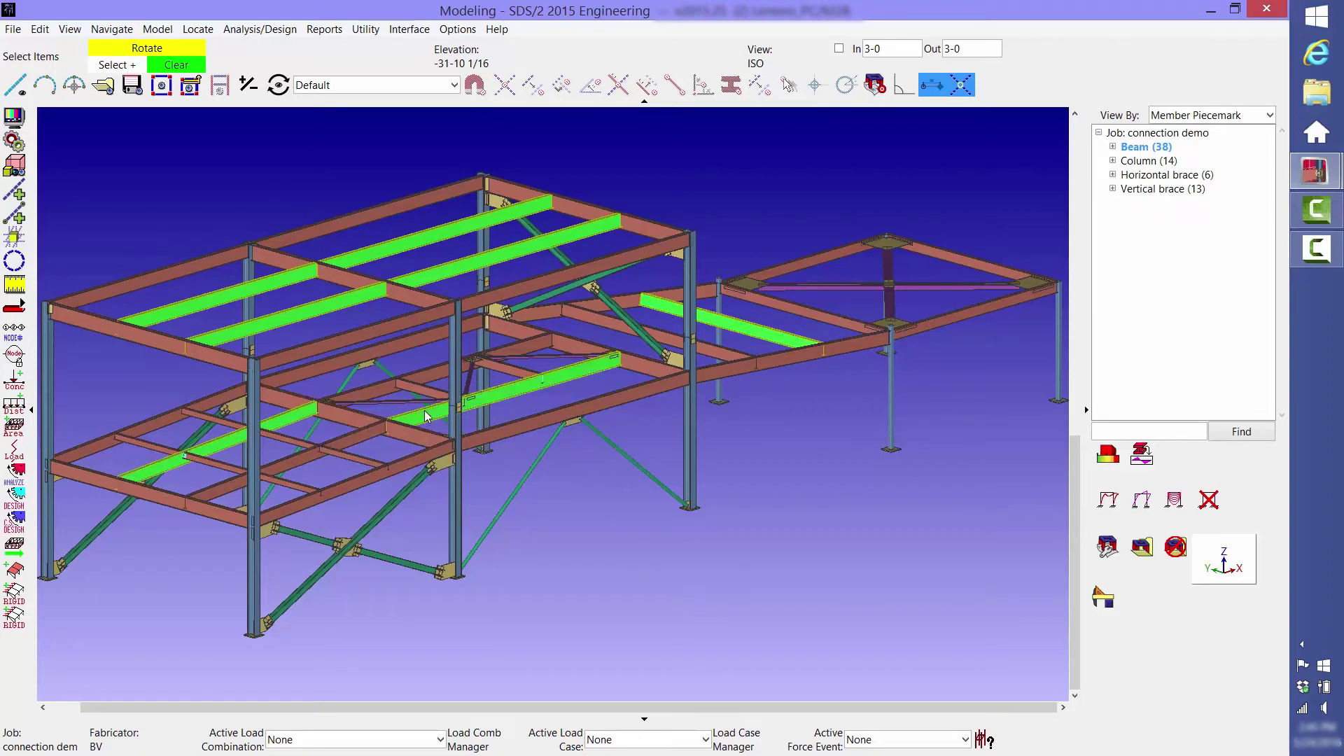
Set the selected beams' left and right end shear loads to 45 kips and apply
right_click(737, 147)
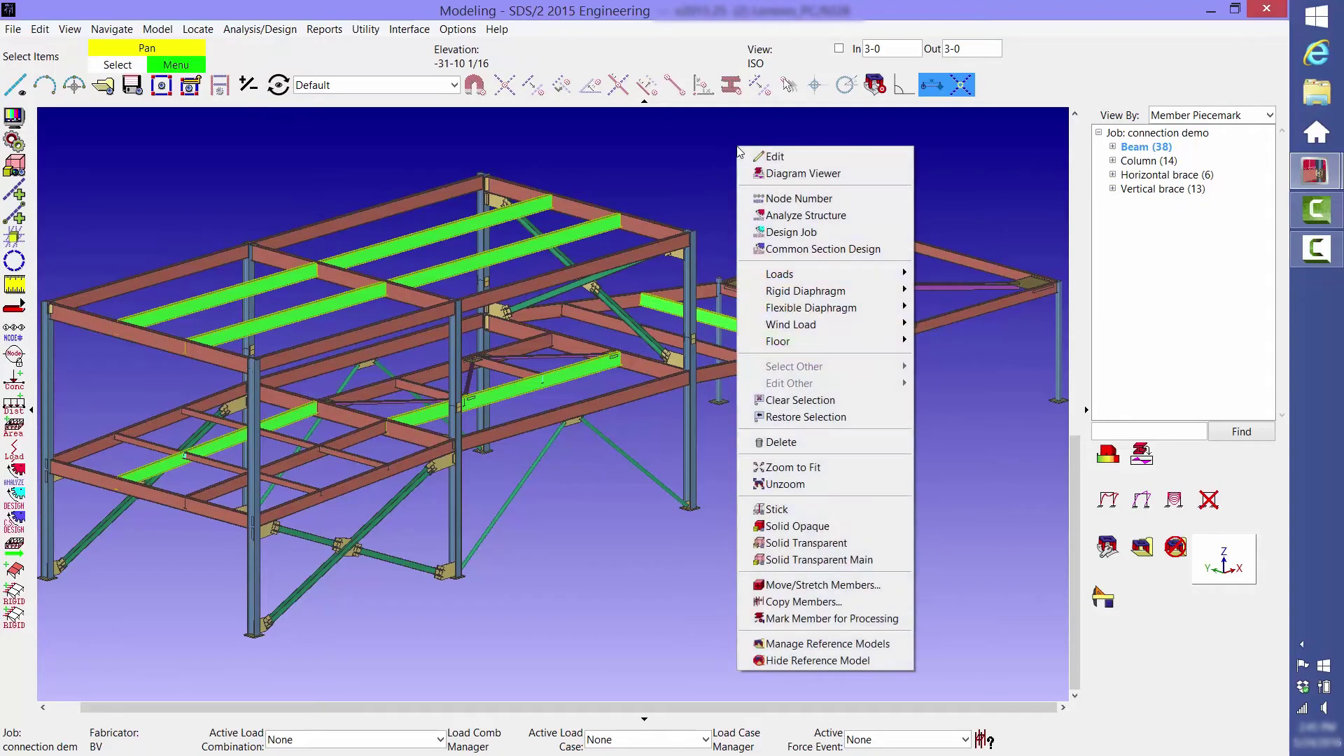
click(783, 155)
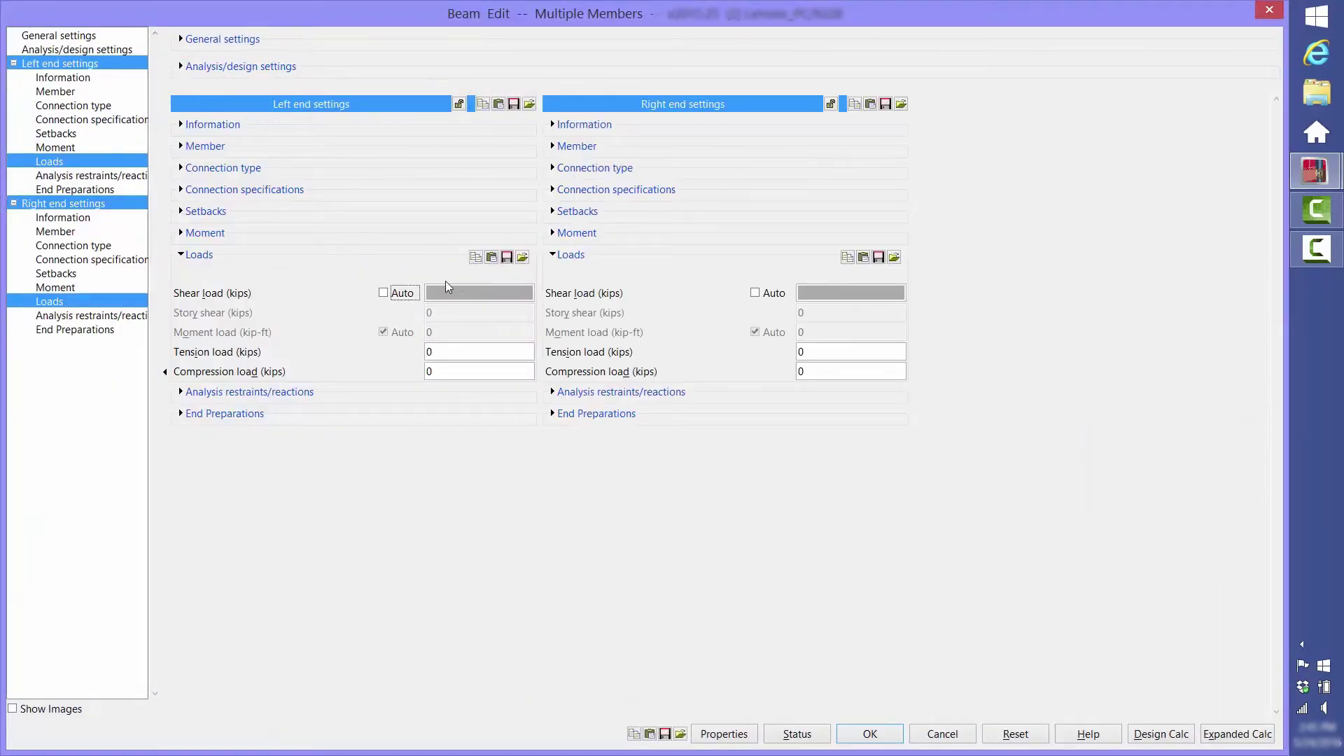
click(455, 290)
text(45)
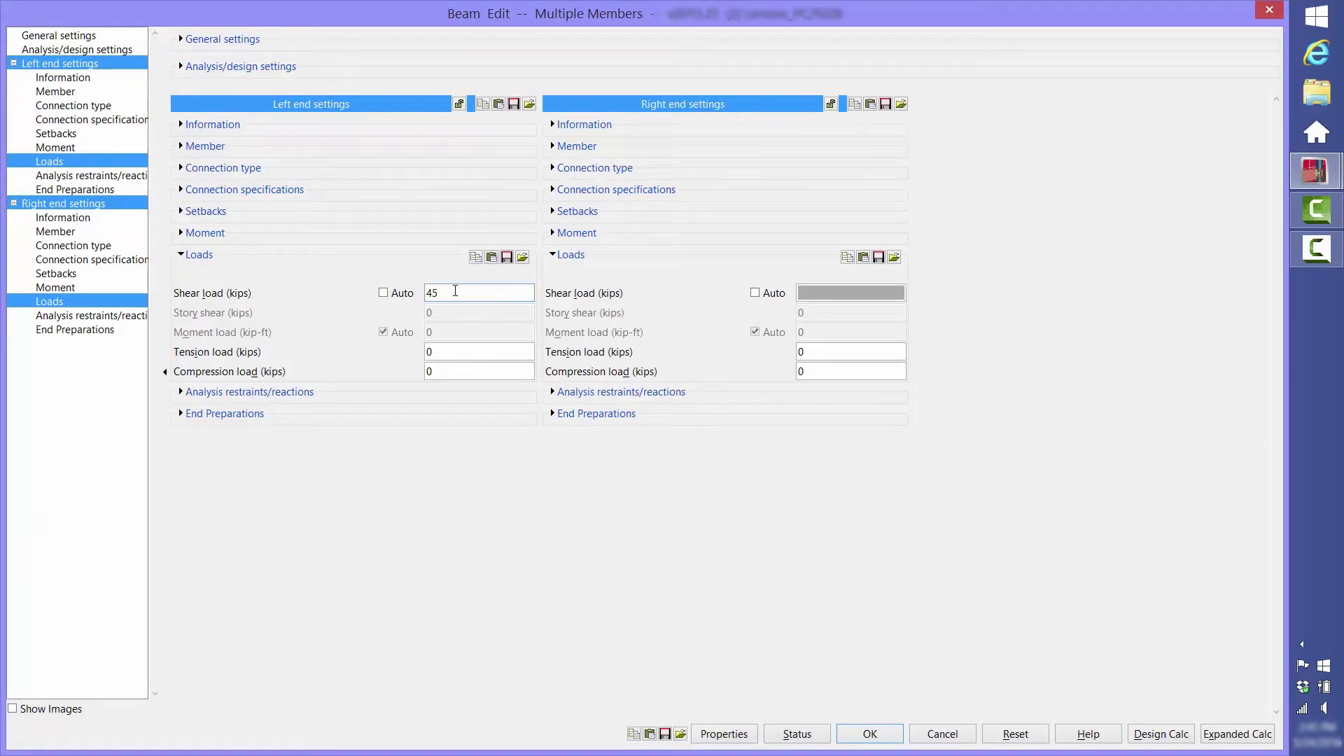
click(799, 292)
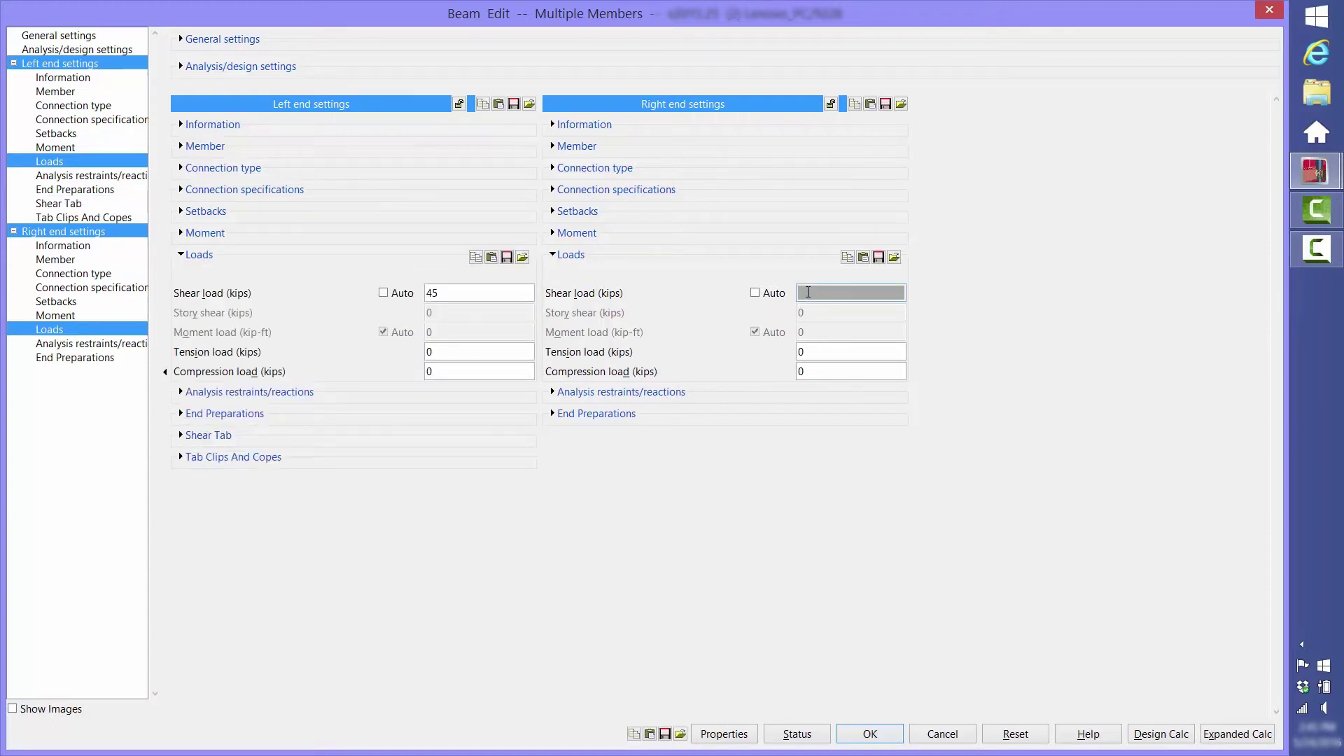
text(45)
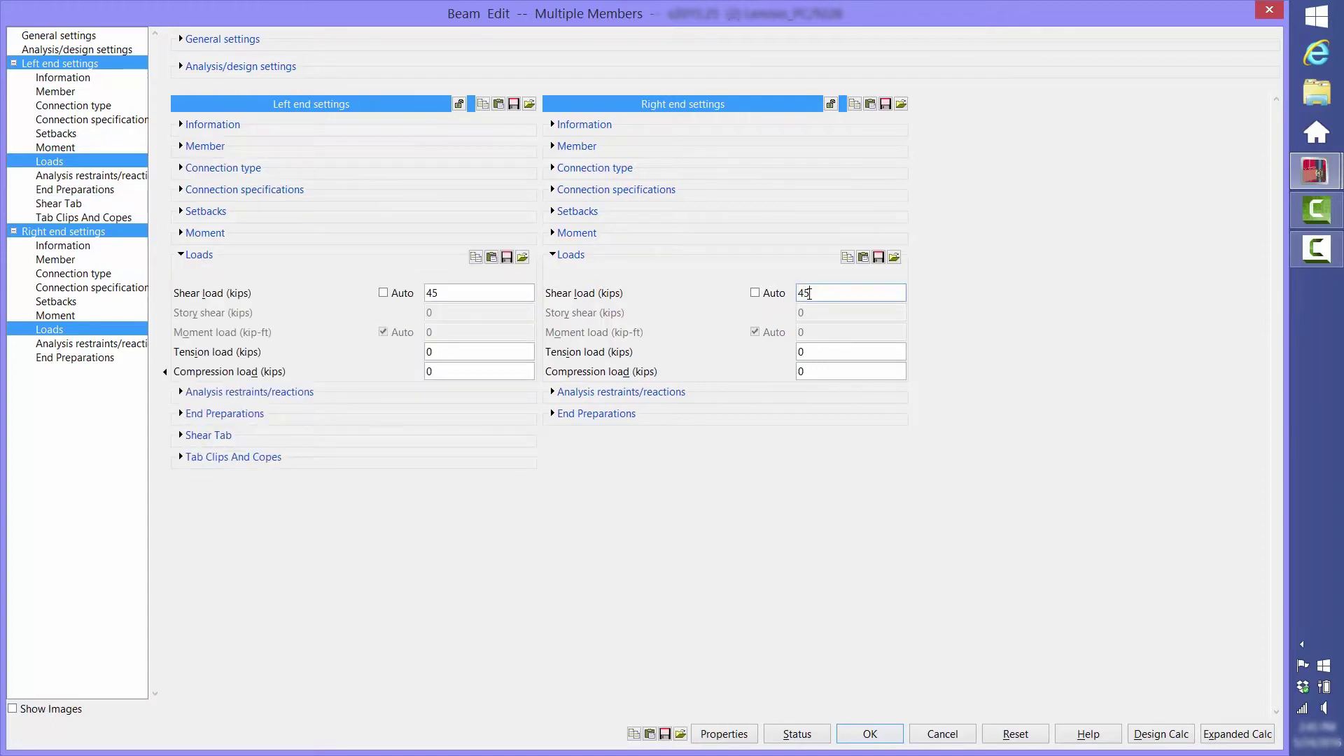
click(869, 733)
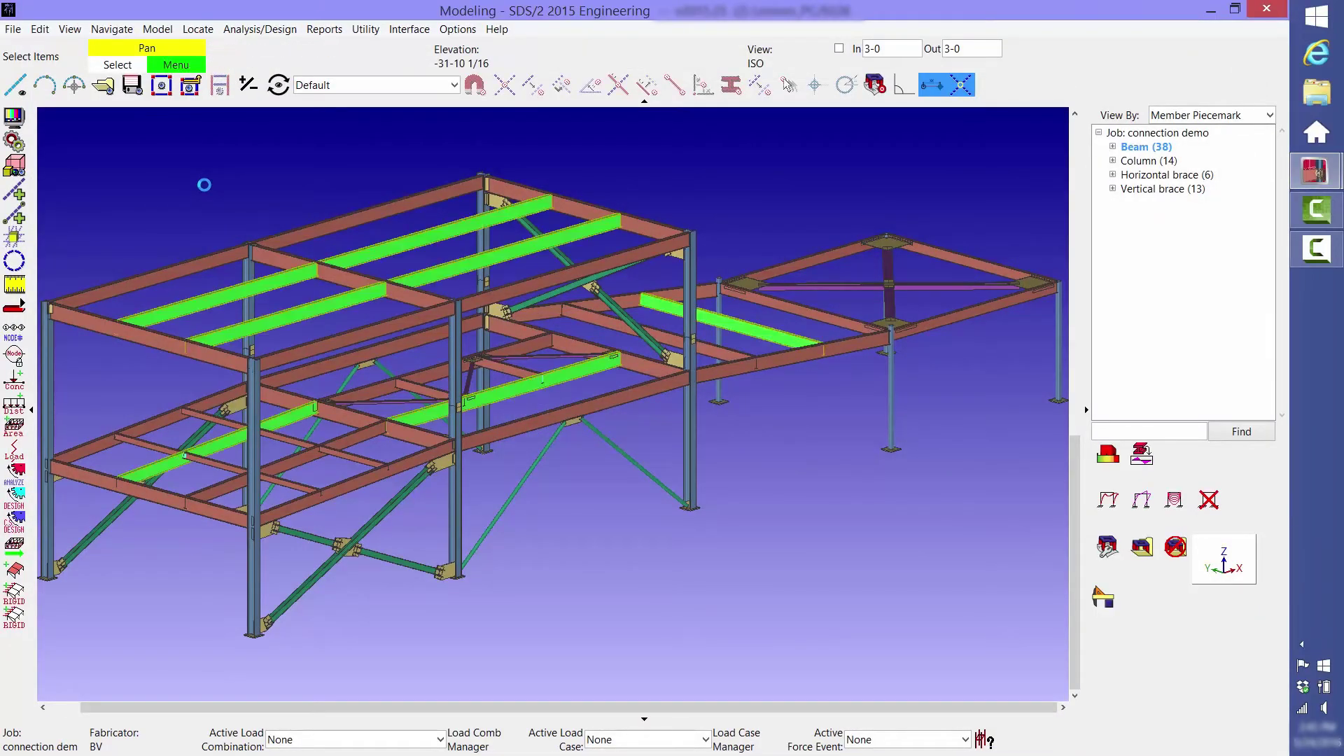
Switch back to the full ISO erection view
scroll(599, 220, up, 5)
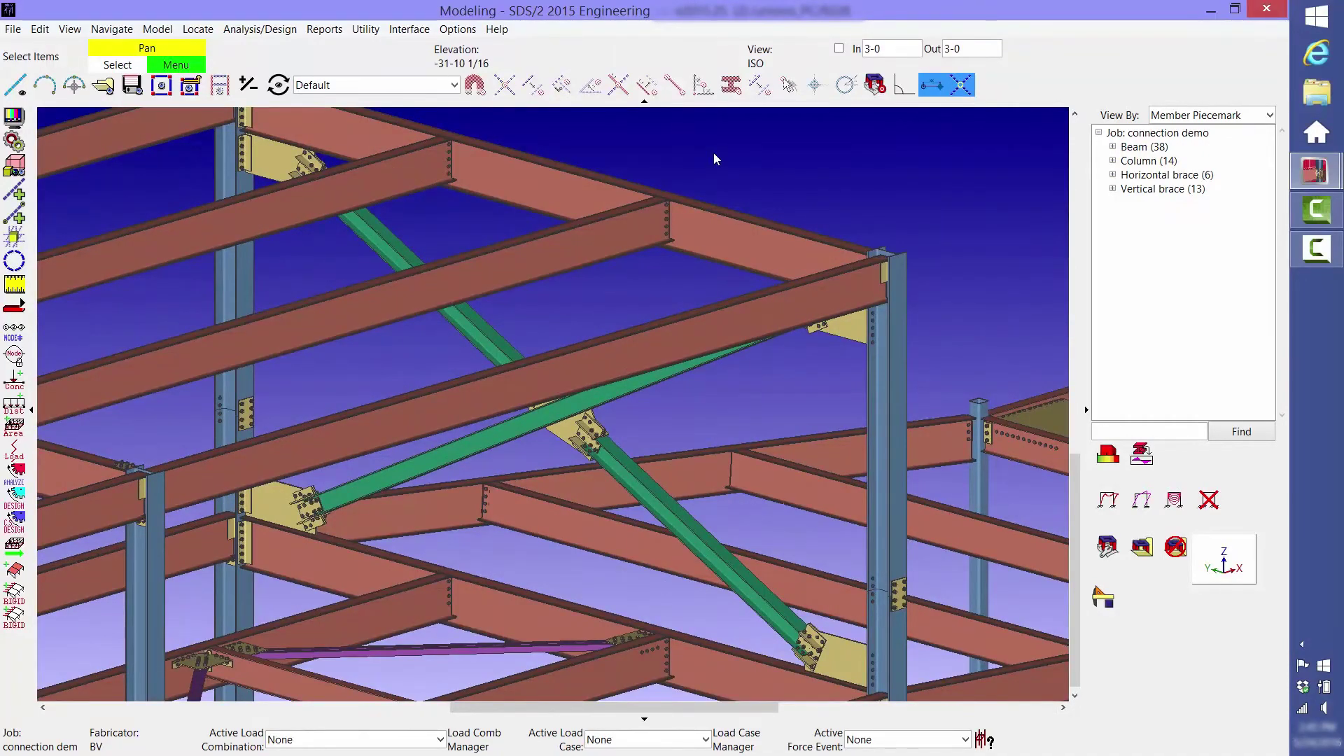
click(104, 80)
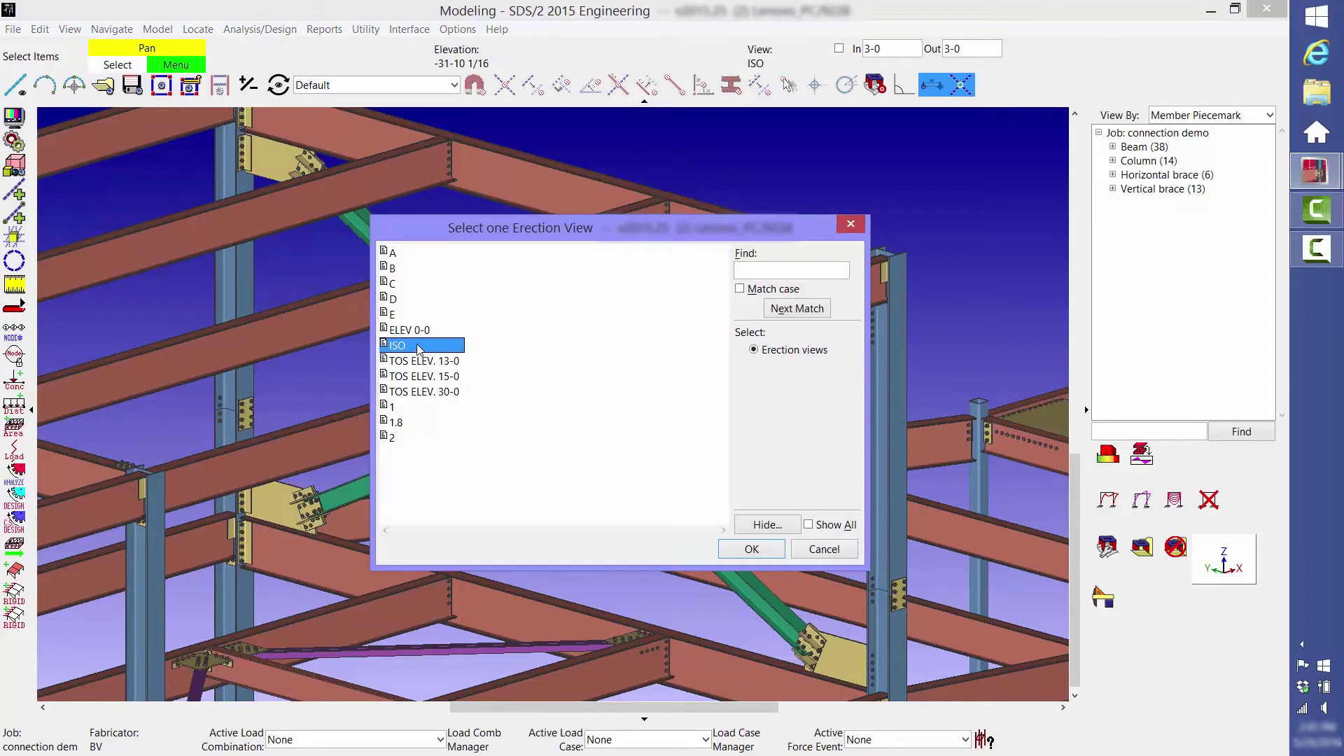
double_click(417, 350)
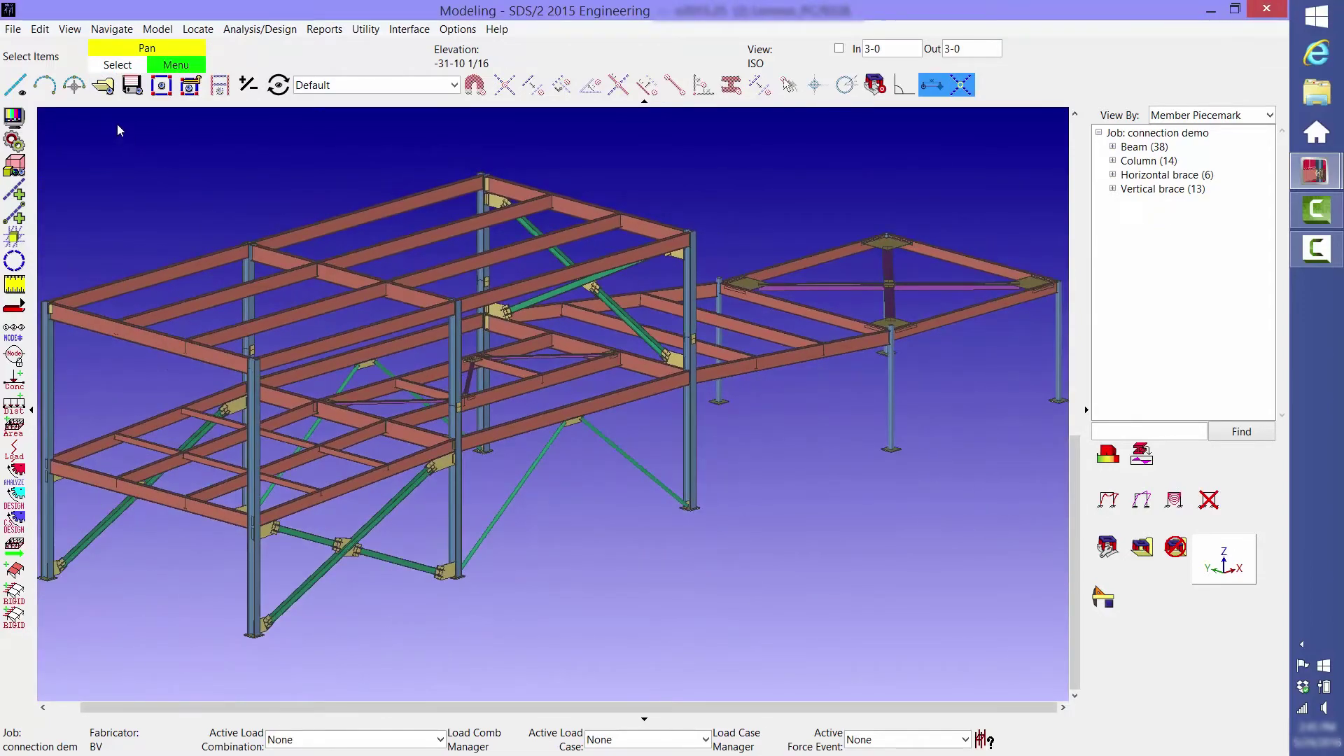
Run the advanced selection Engineering/MemberSectionSize_partial_entry.sel
click(42, 31)
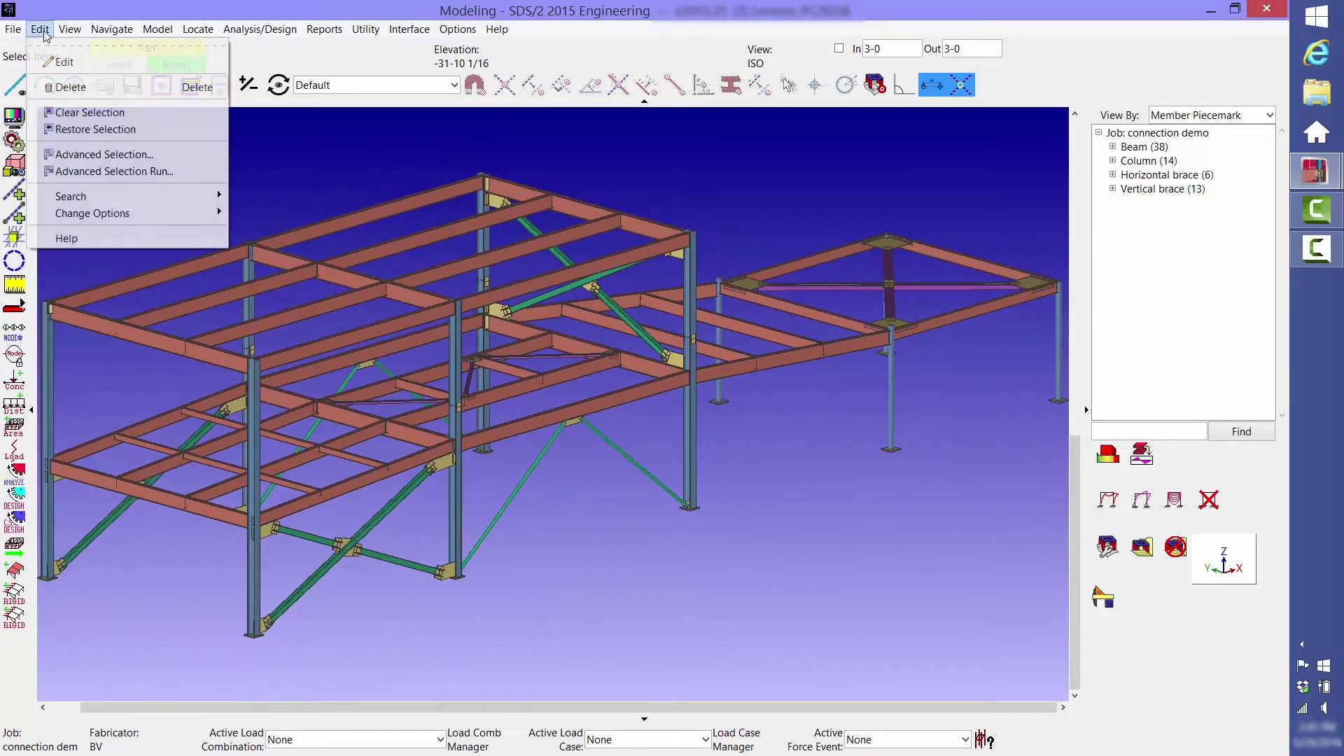
click(114, 171)
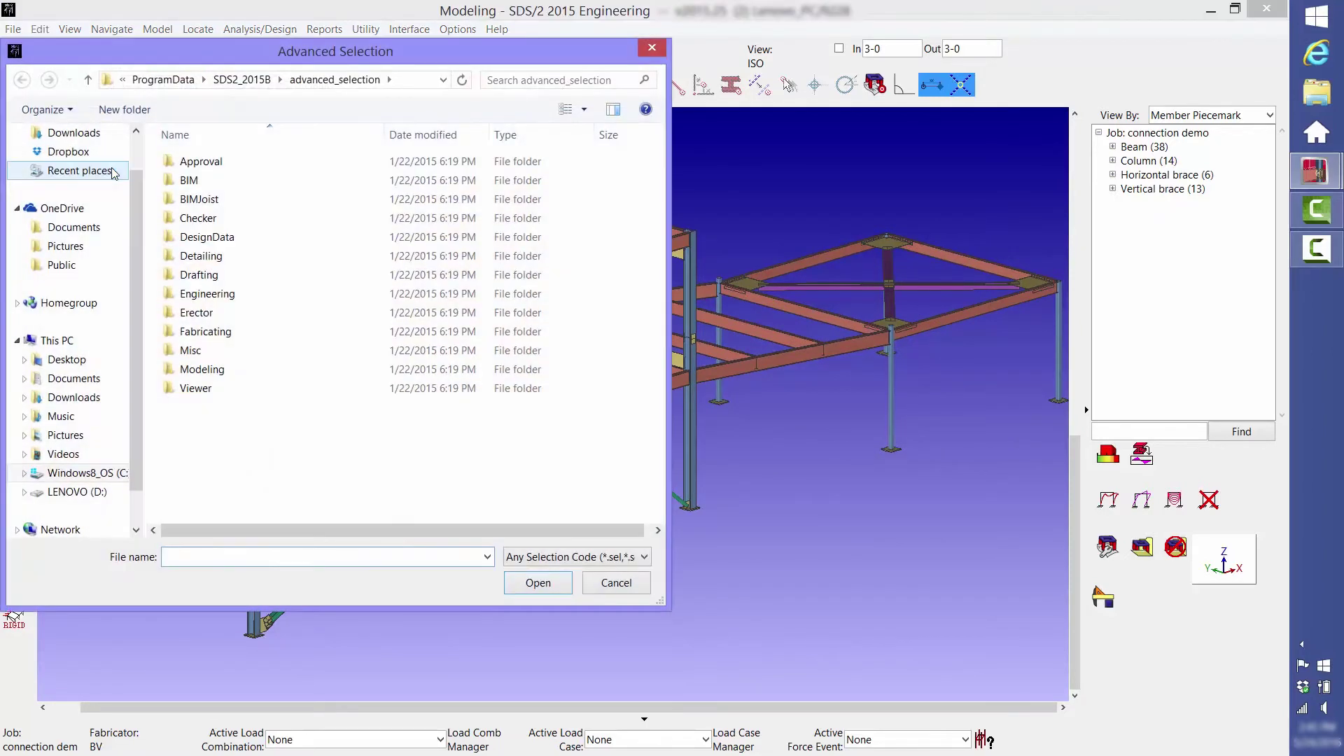
click(207, 295)
double_click(207, 294)
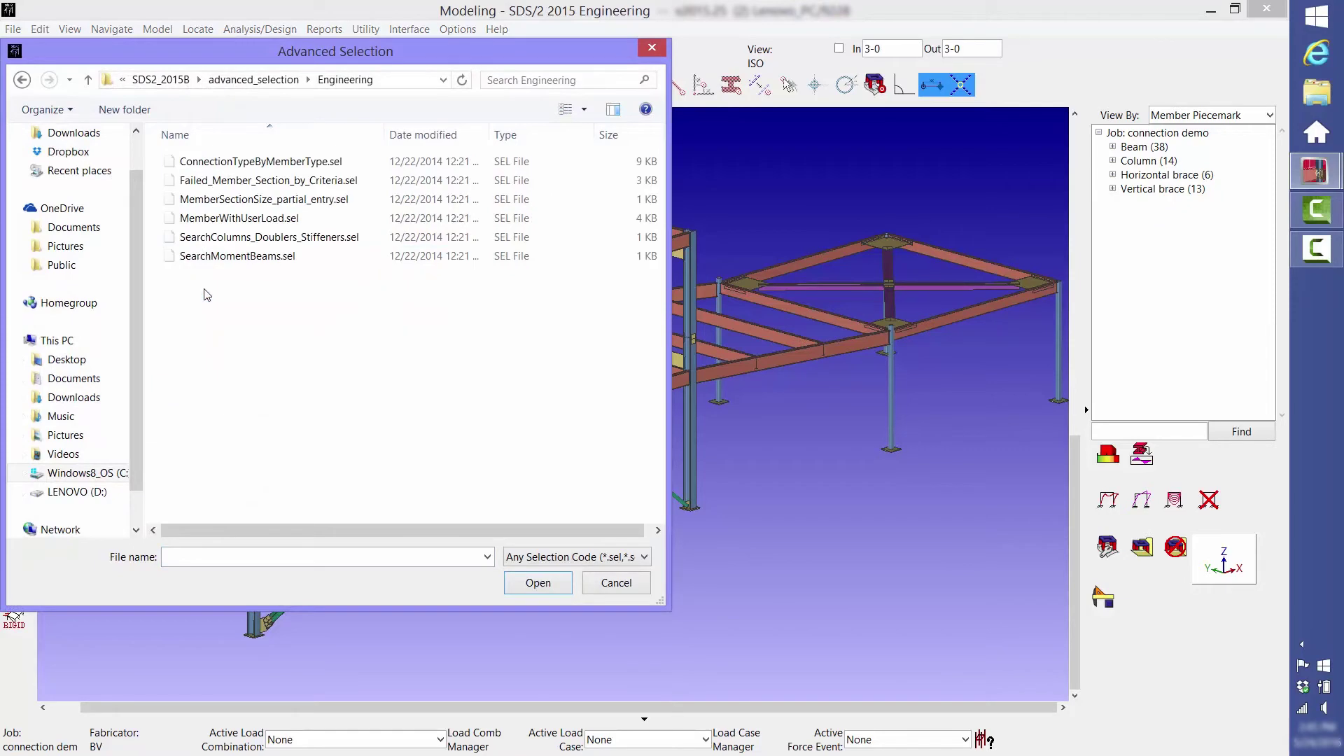
double_click(231, 200)
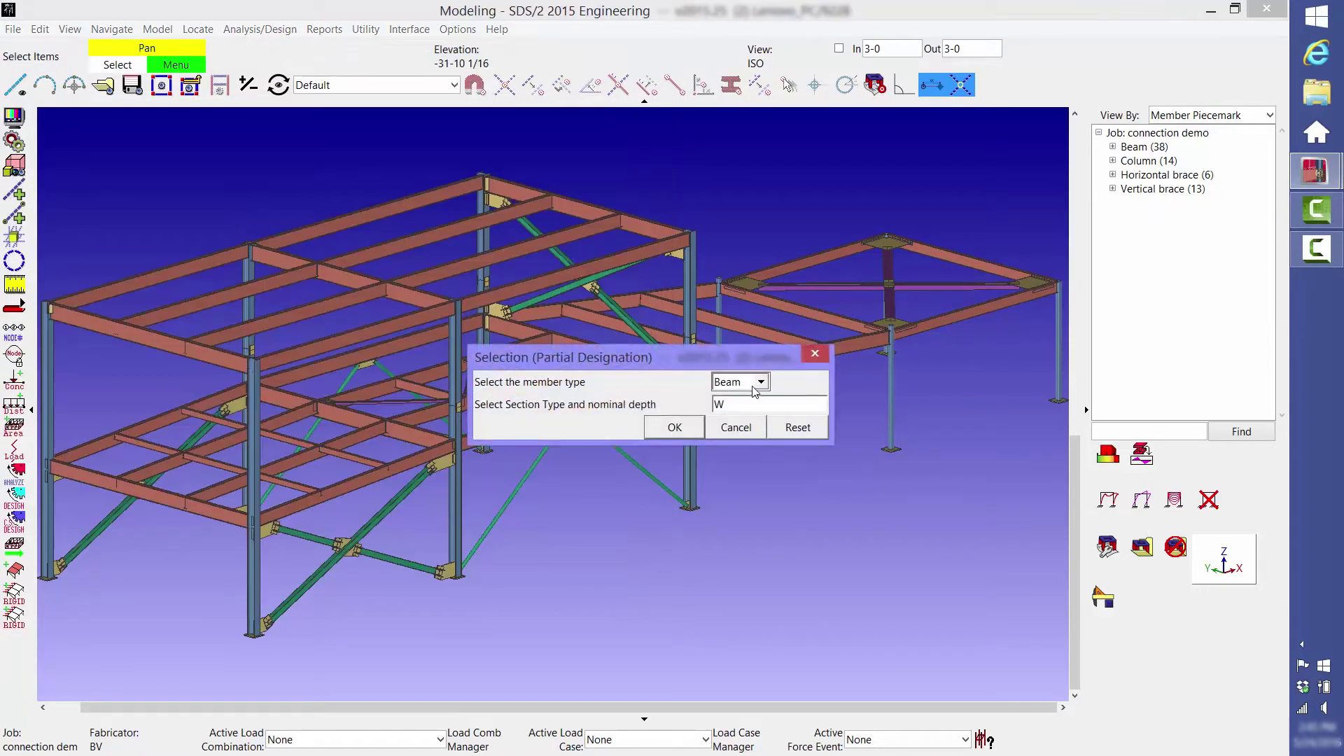
Set member type VBrace and section W8x24 to select the matching braces
click(761, 383)
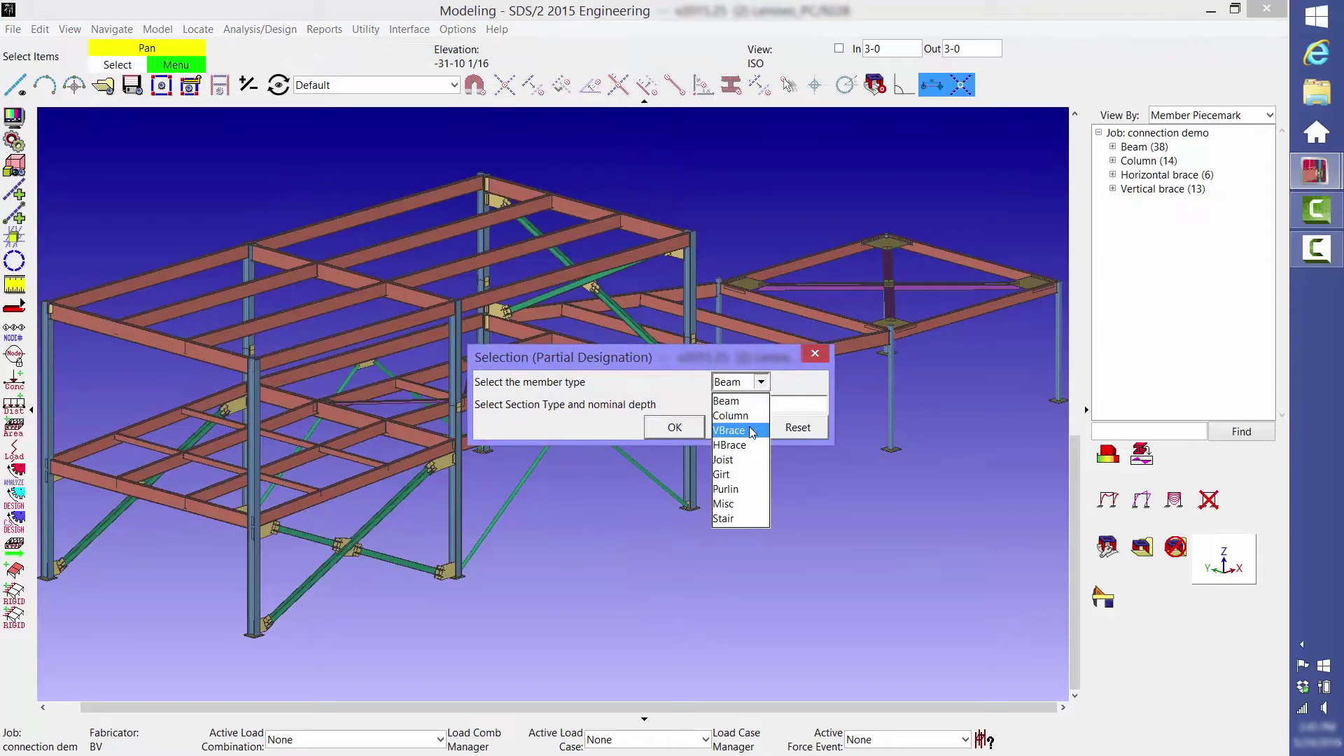
click(729, 429)
double_click(746, 406)
click(746, 405)
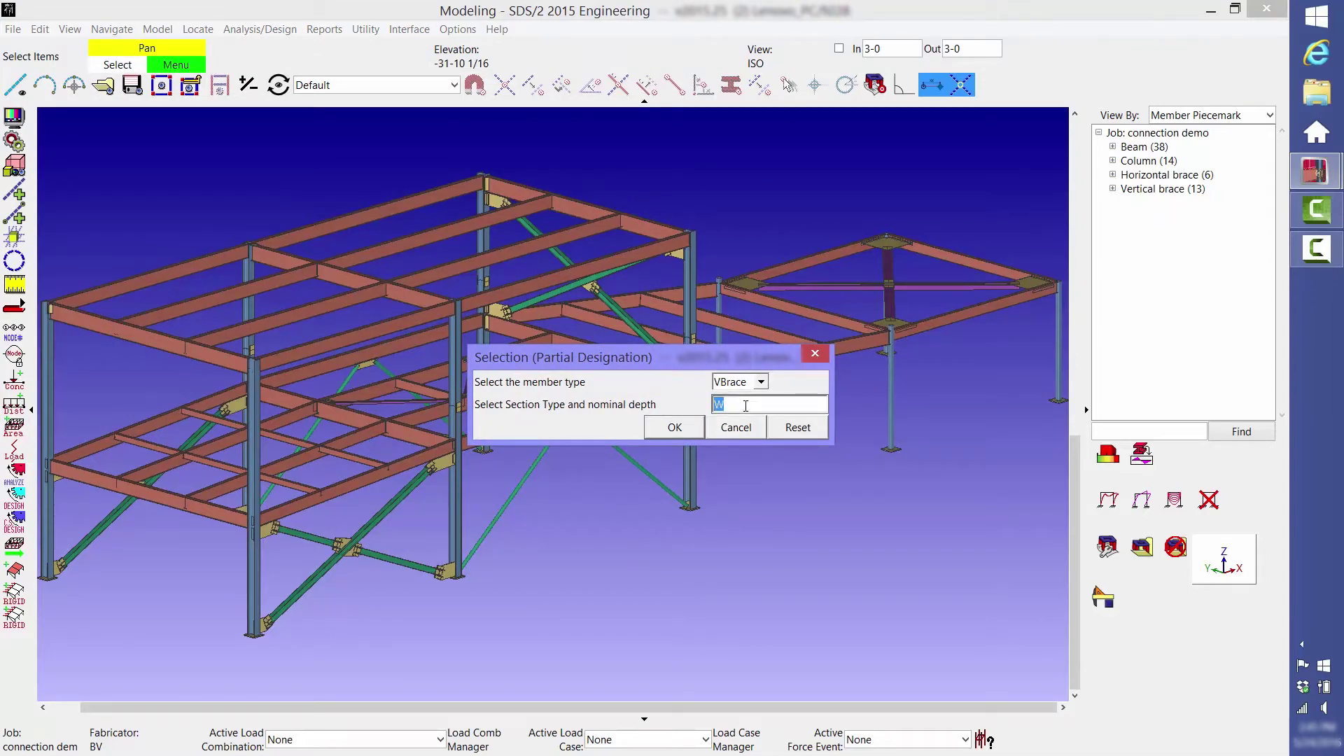
text(8x24)
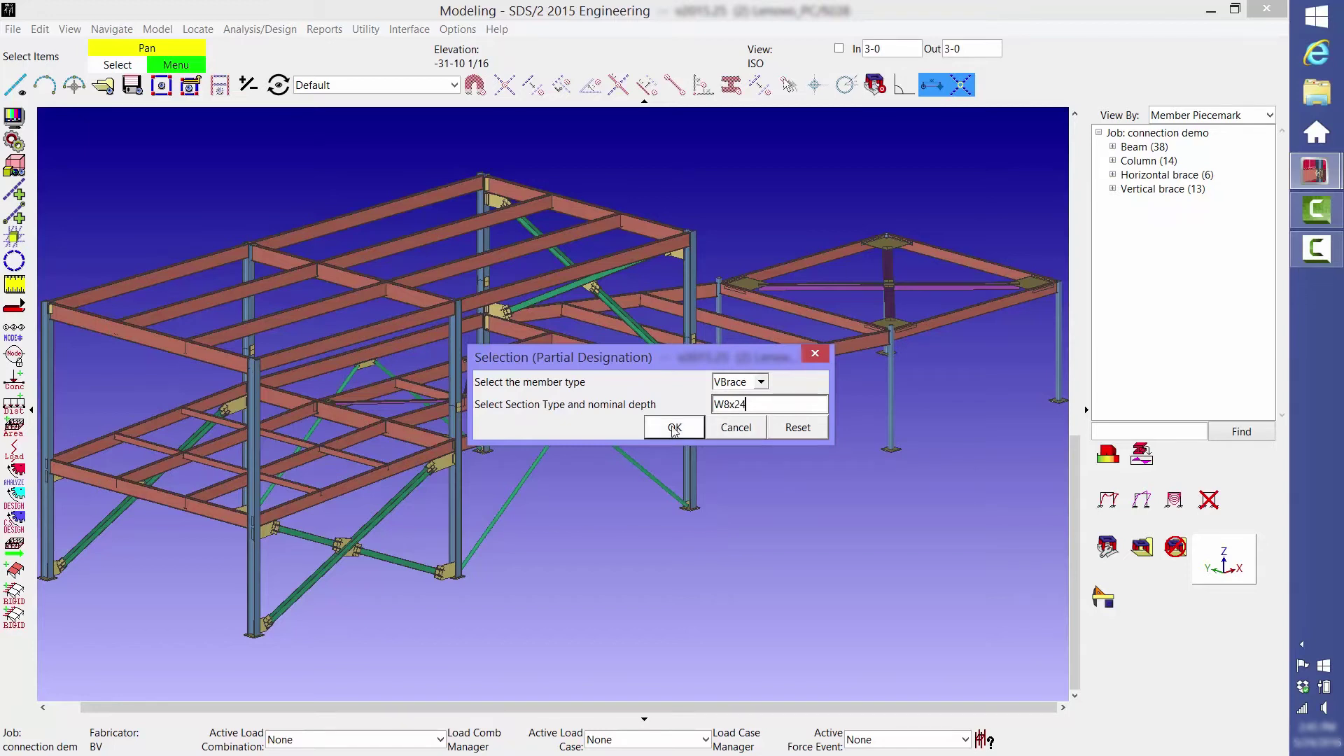
click(673, 427)
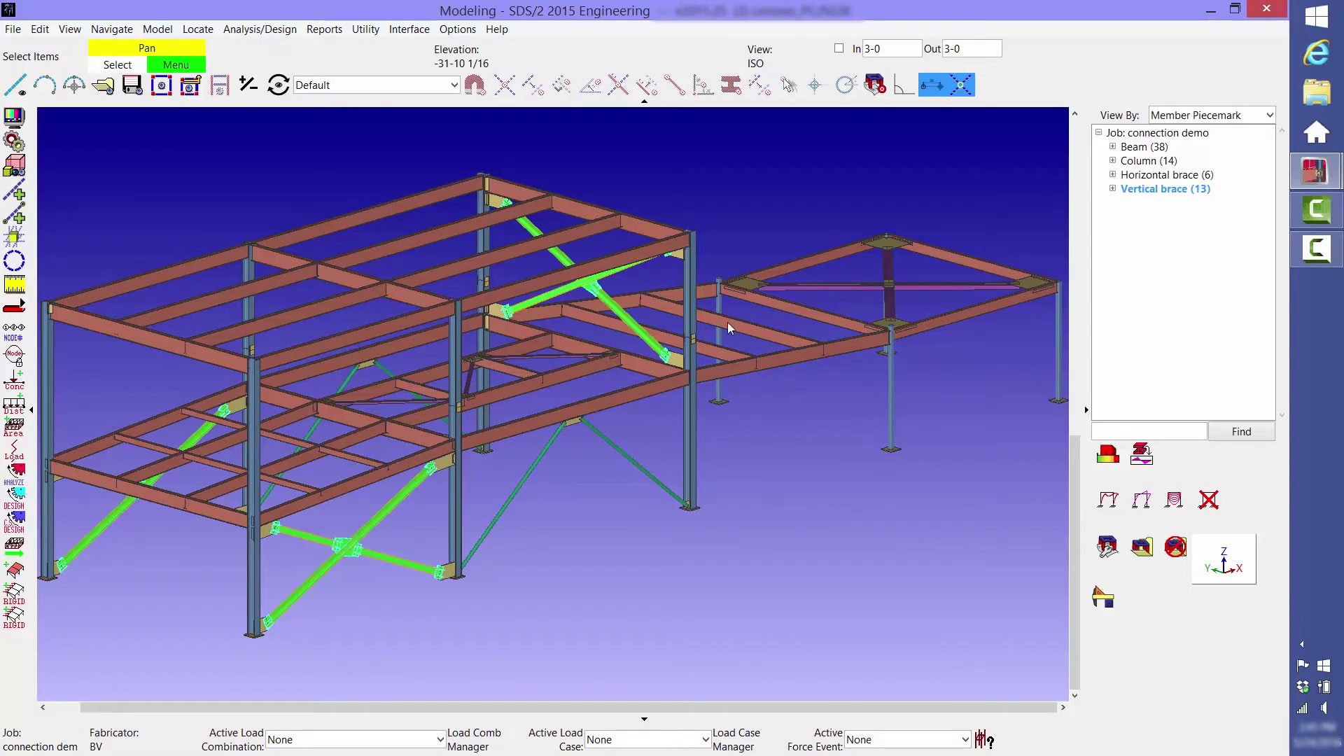
Give the selected W8x24 braces 75-kip tension and 50-kip compression at both left and right ends
right_click(704, 209)
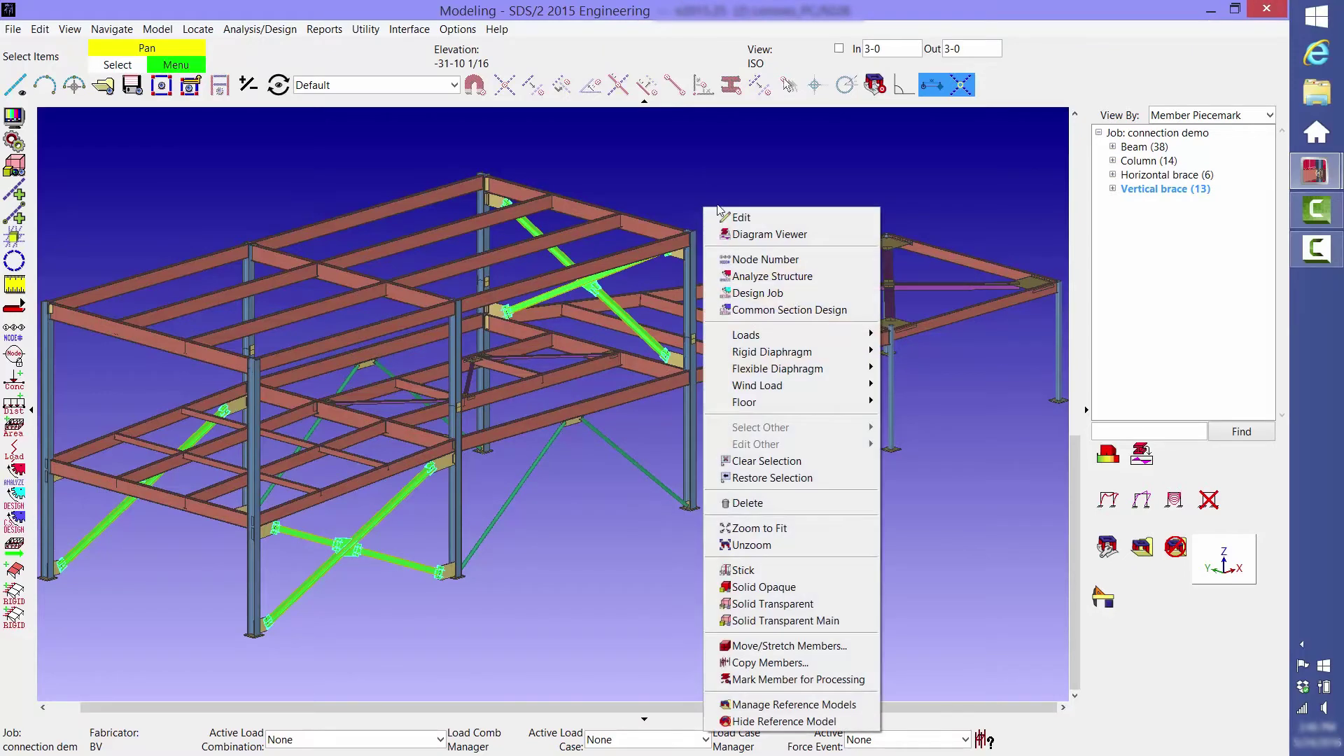
click(763, 218)
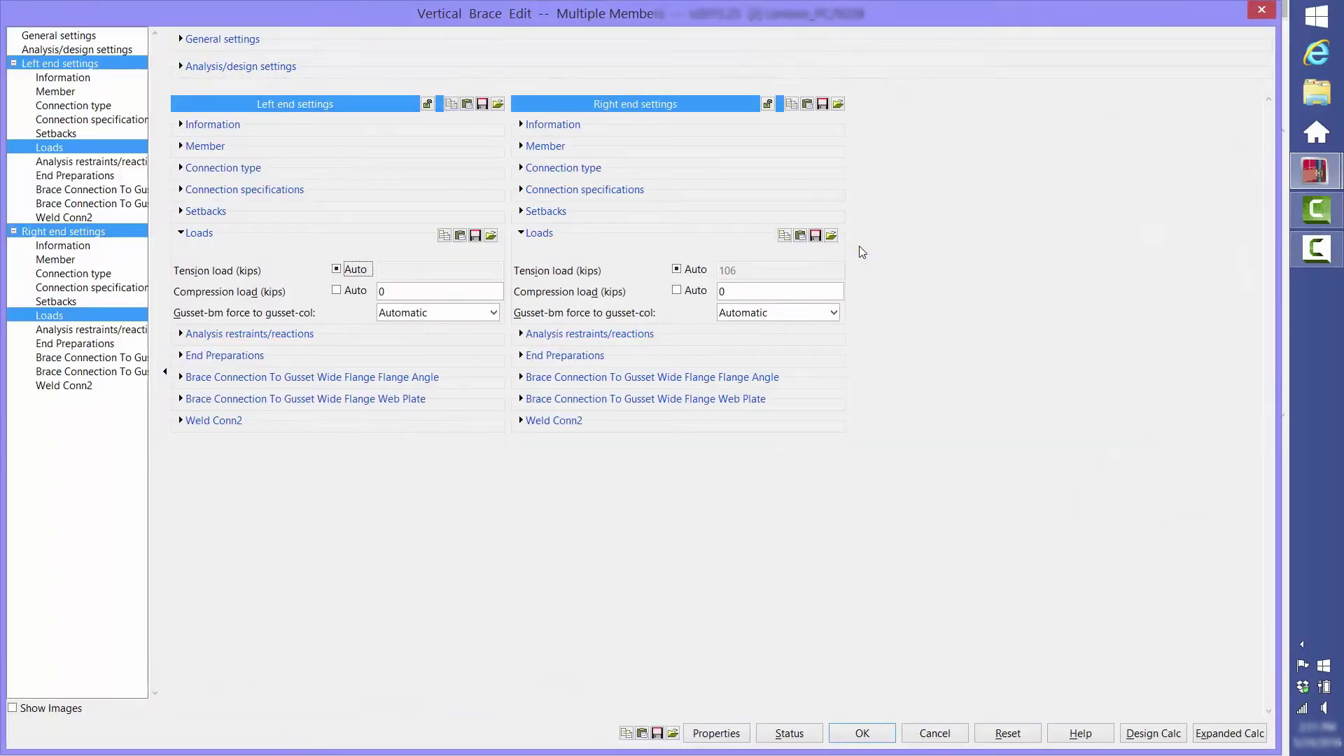
click(339, 270)
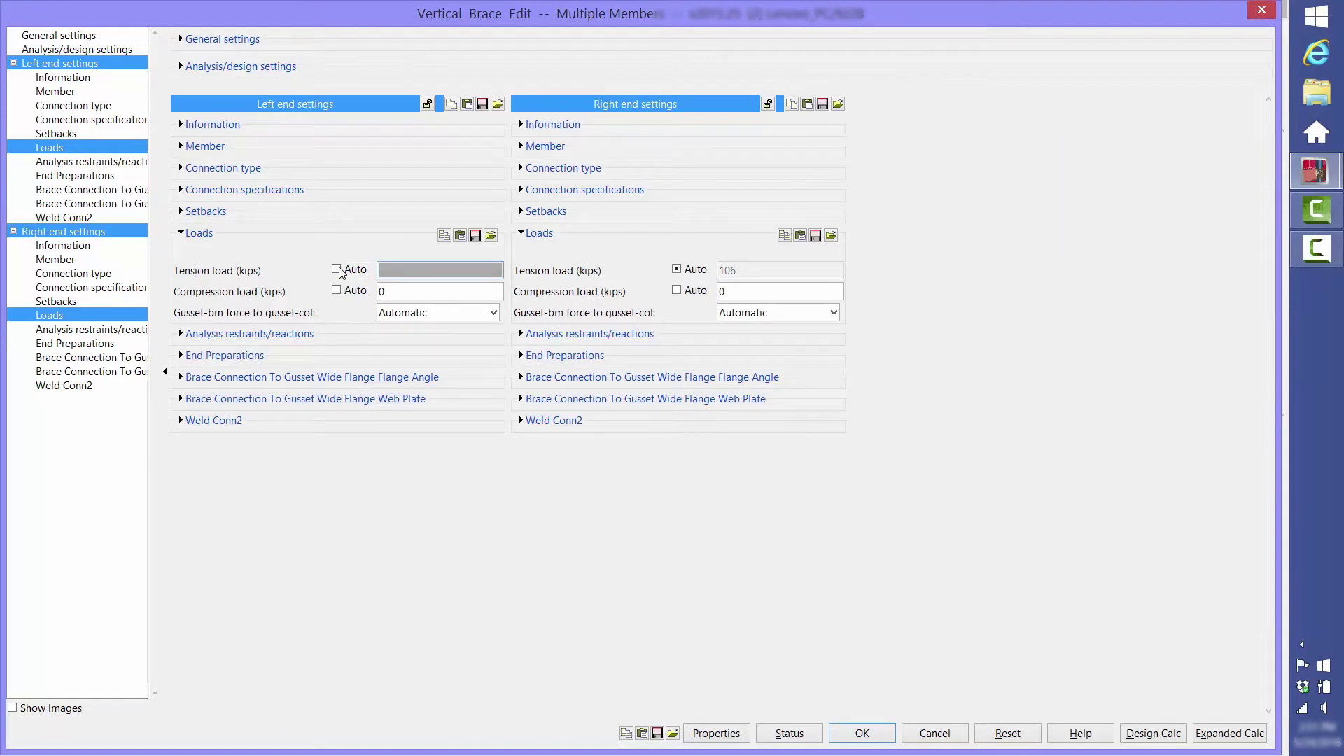
text(75)
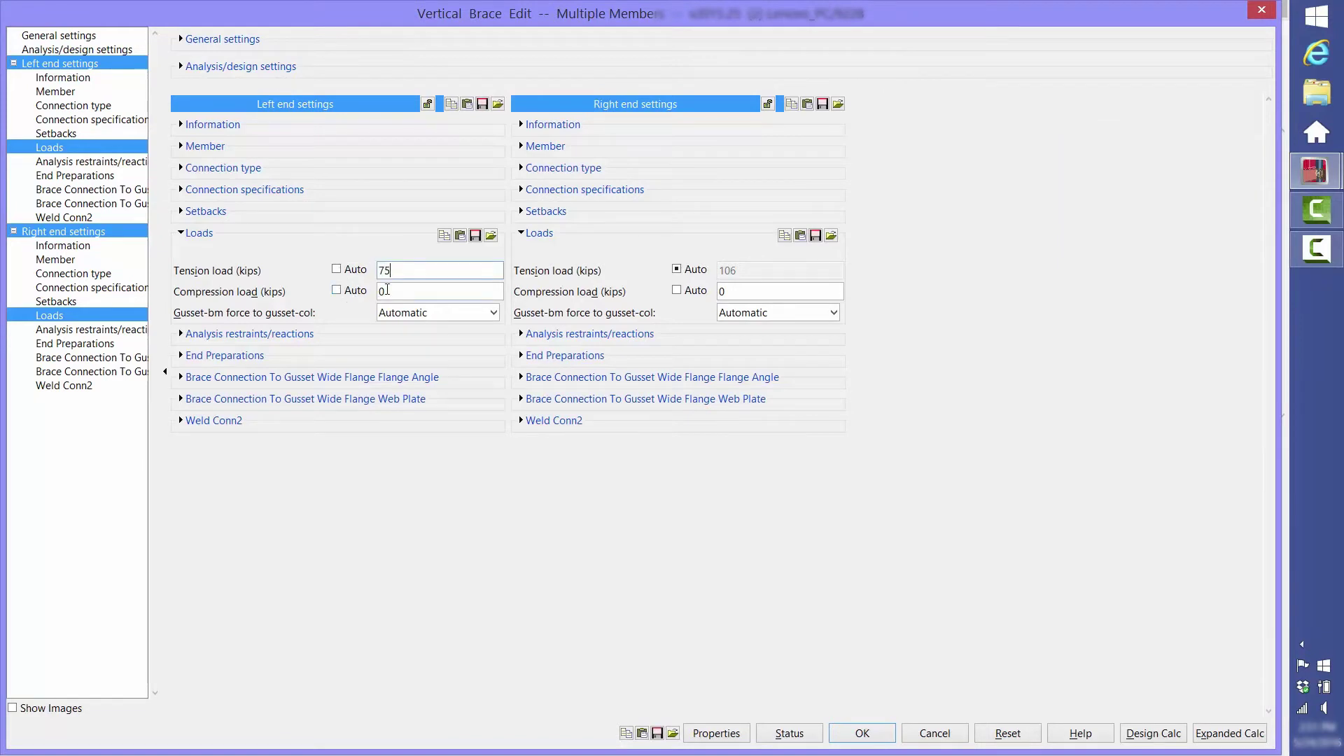
double_click(379, 291)
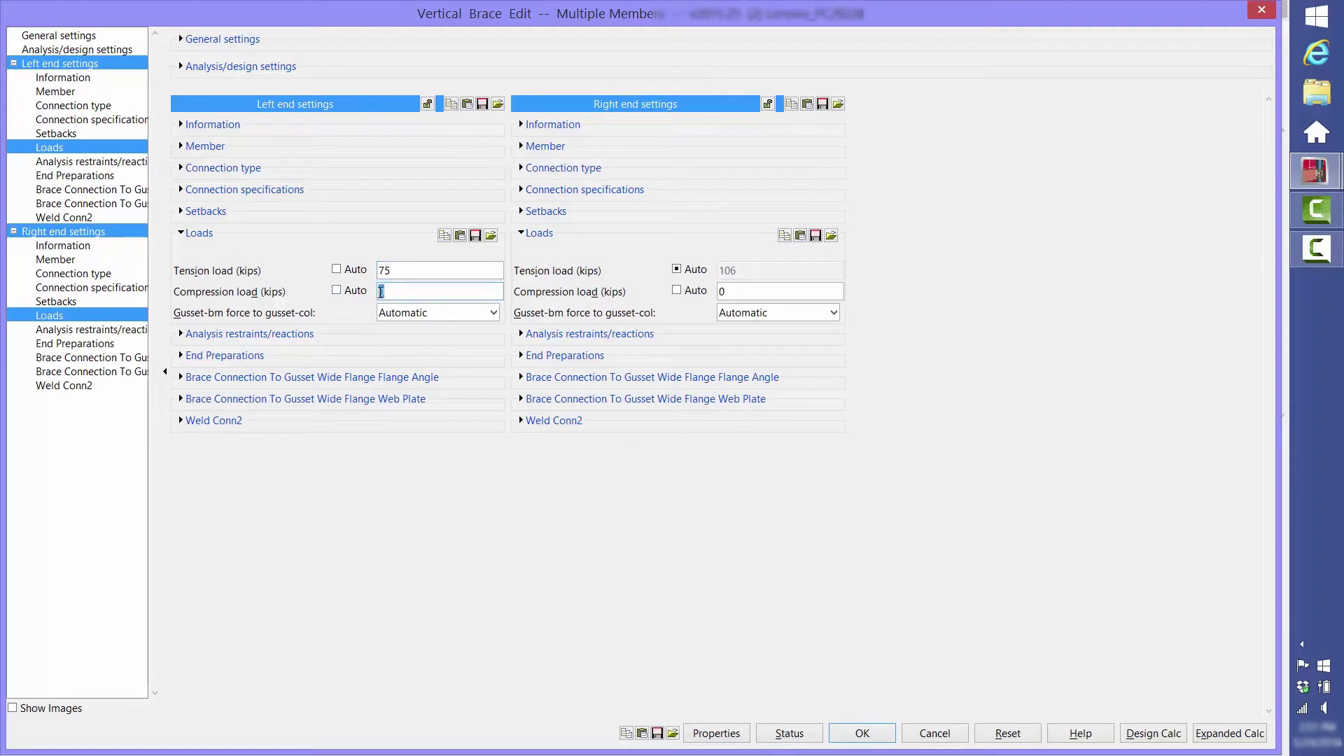
text(50)
click(677, 270)
text(7)
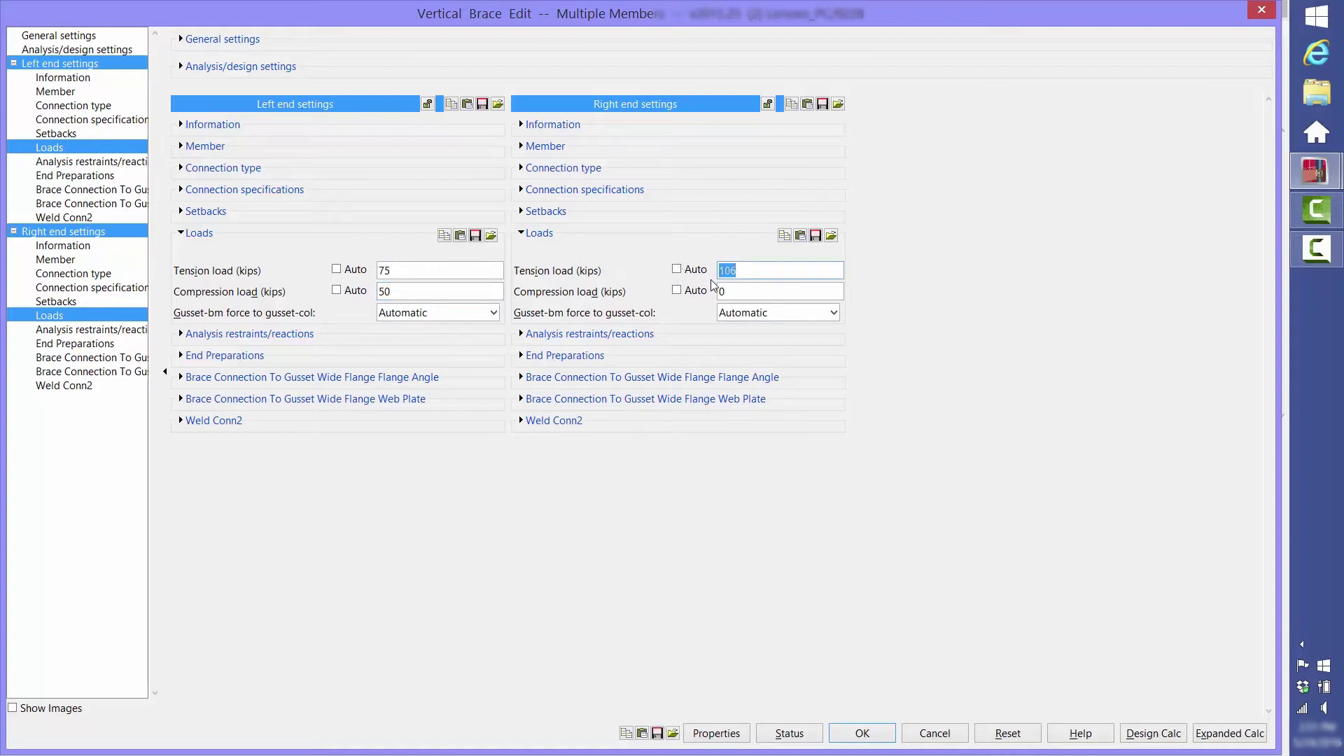
text(5)
click(722, 290)
text(50)
click(863, 733)
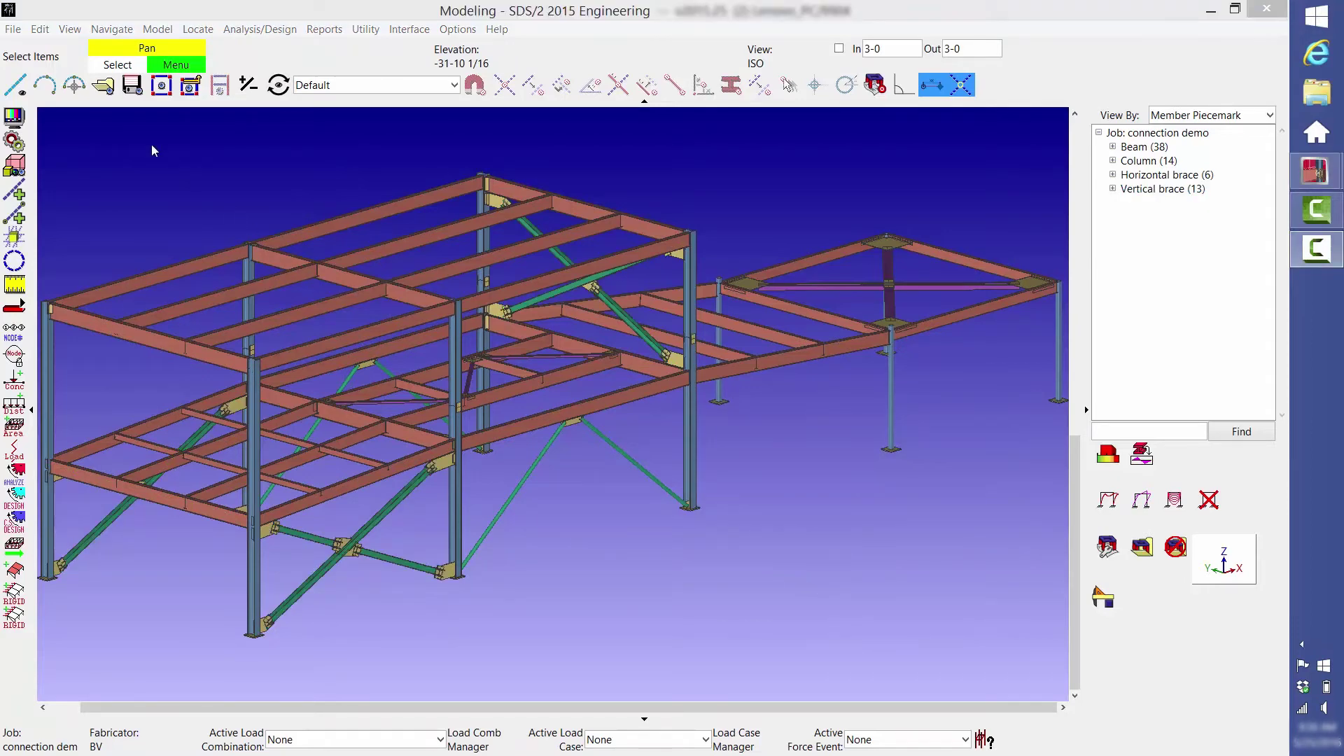
Open erection view C and zoom in on the upper-right brace gusset connection at column 2
click(107, 89)
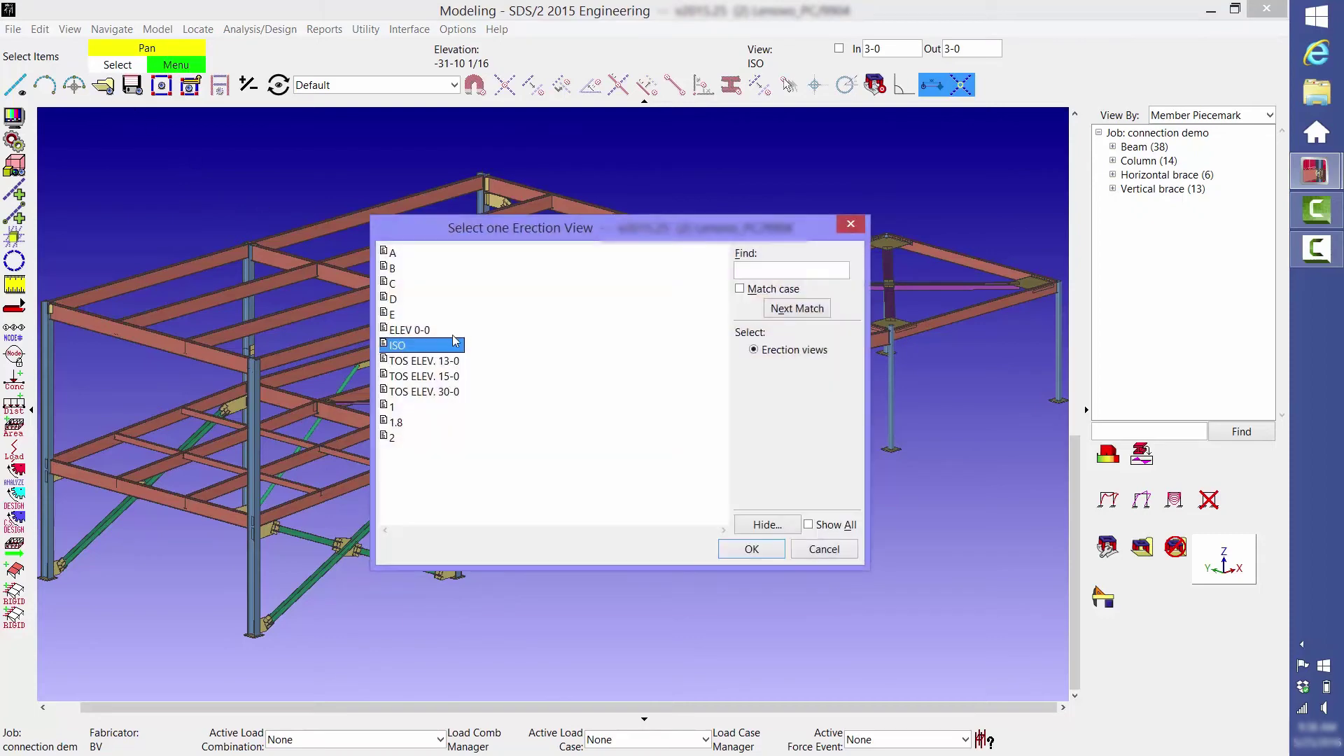
double_click(410, 282)
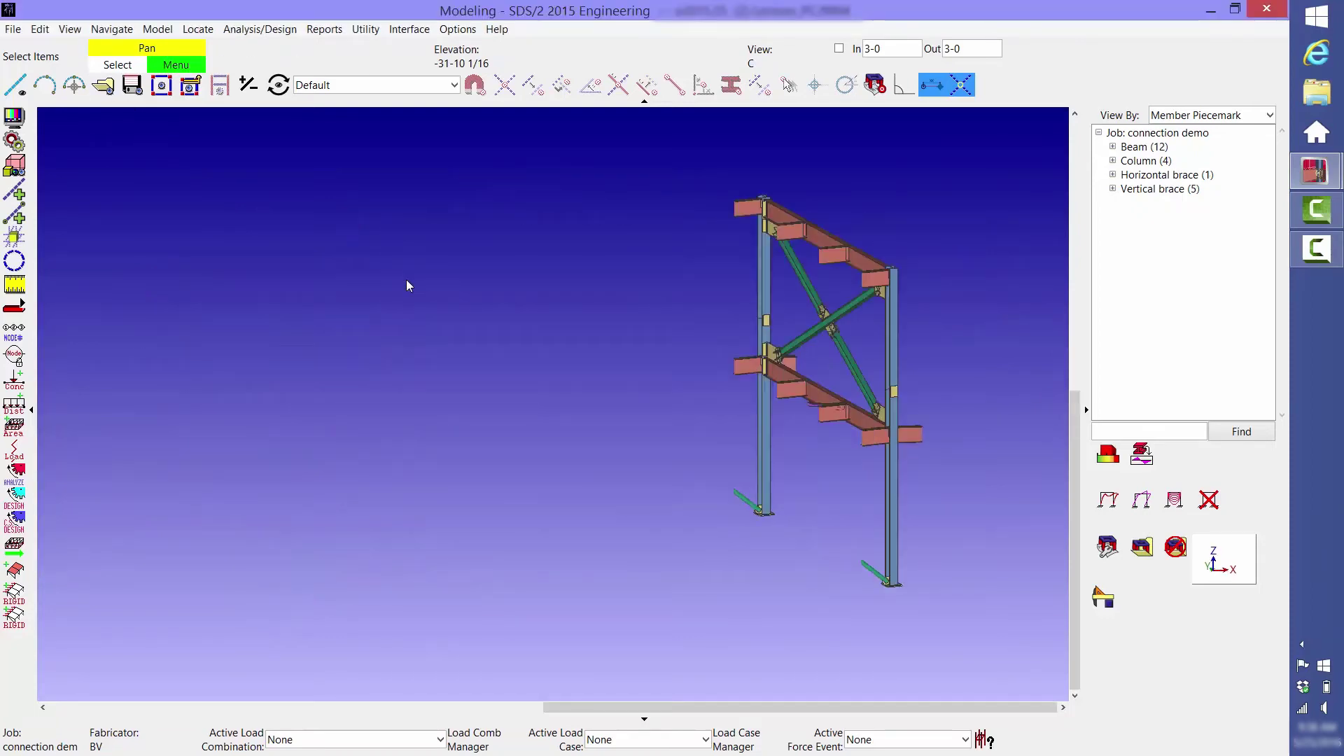
click(787, 189)
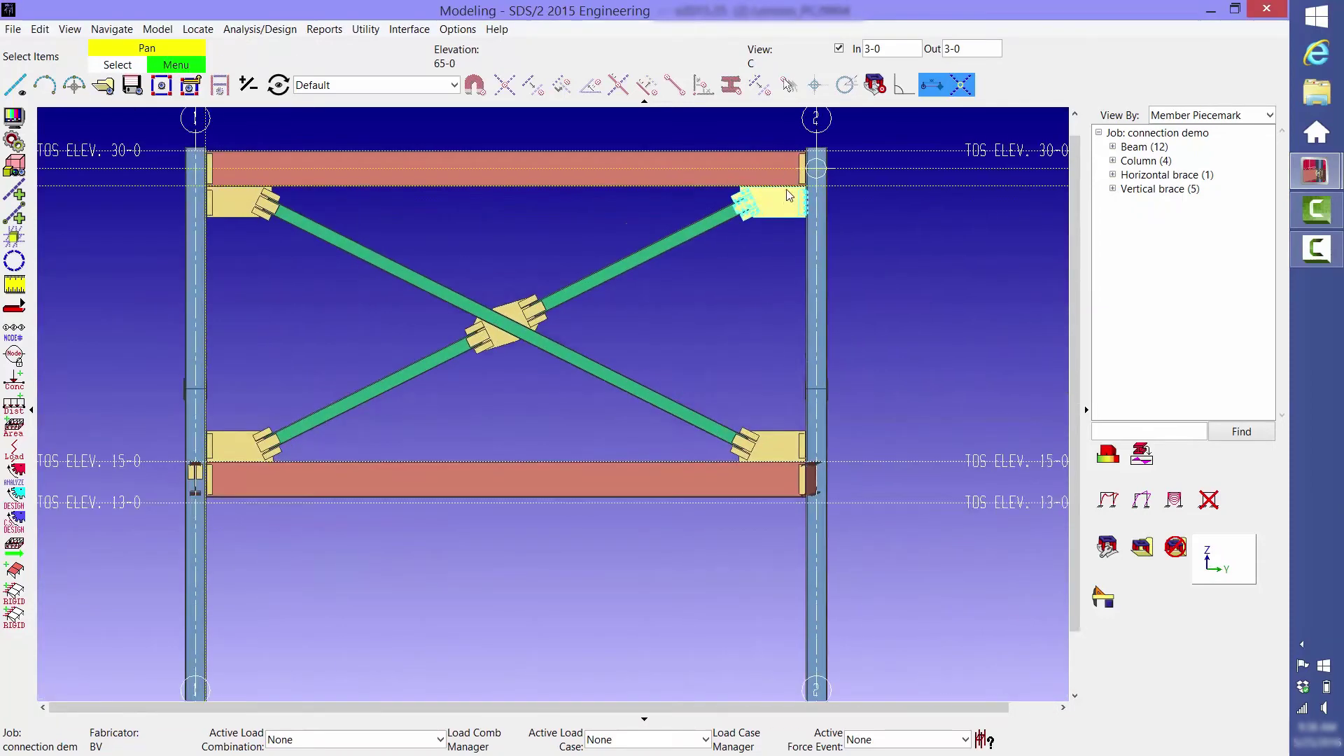
scroll(786, 189, up, 5)
middle_click(623, 299)
scroll(710, 291, up, 3)
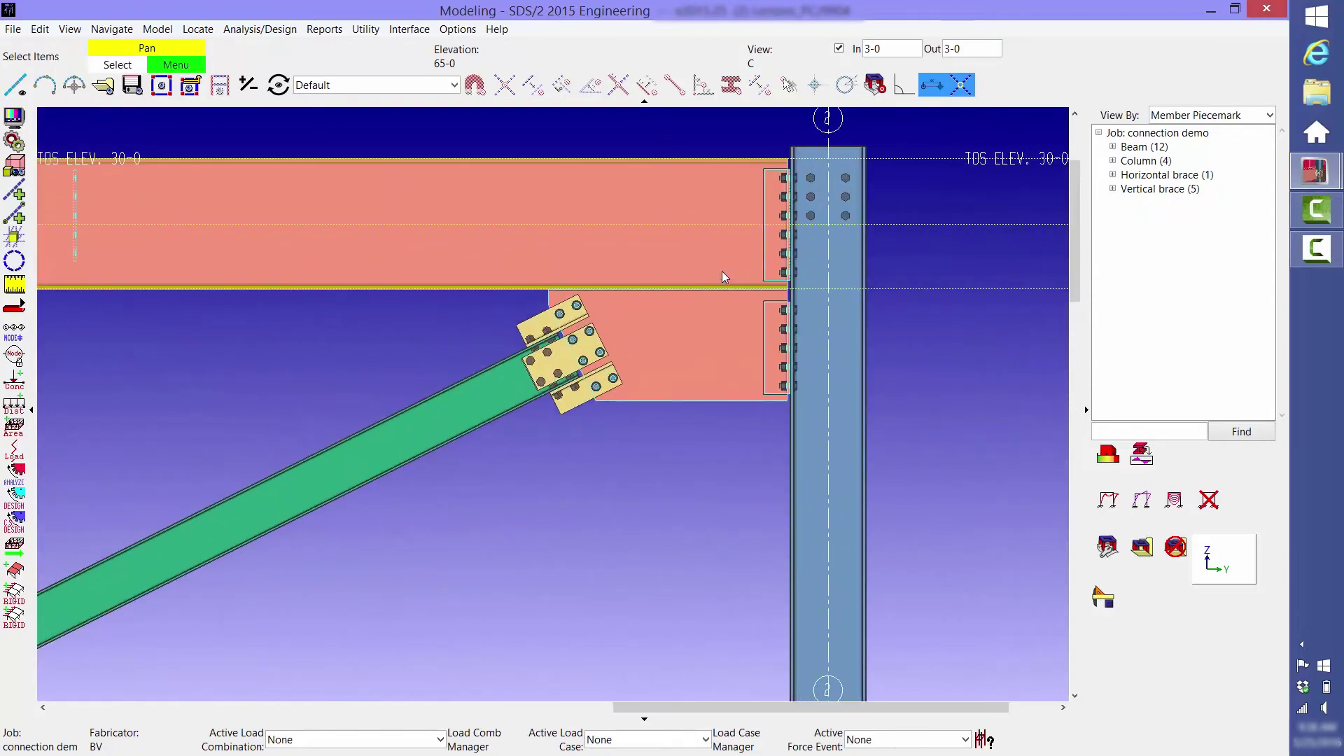
In the brace's right-end gusset connection, raise the flange angle bolt rows to 3 and unlock web plate rows
double_click(644, 356)
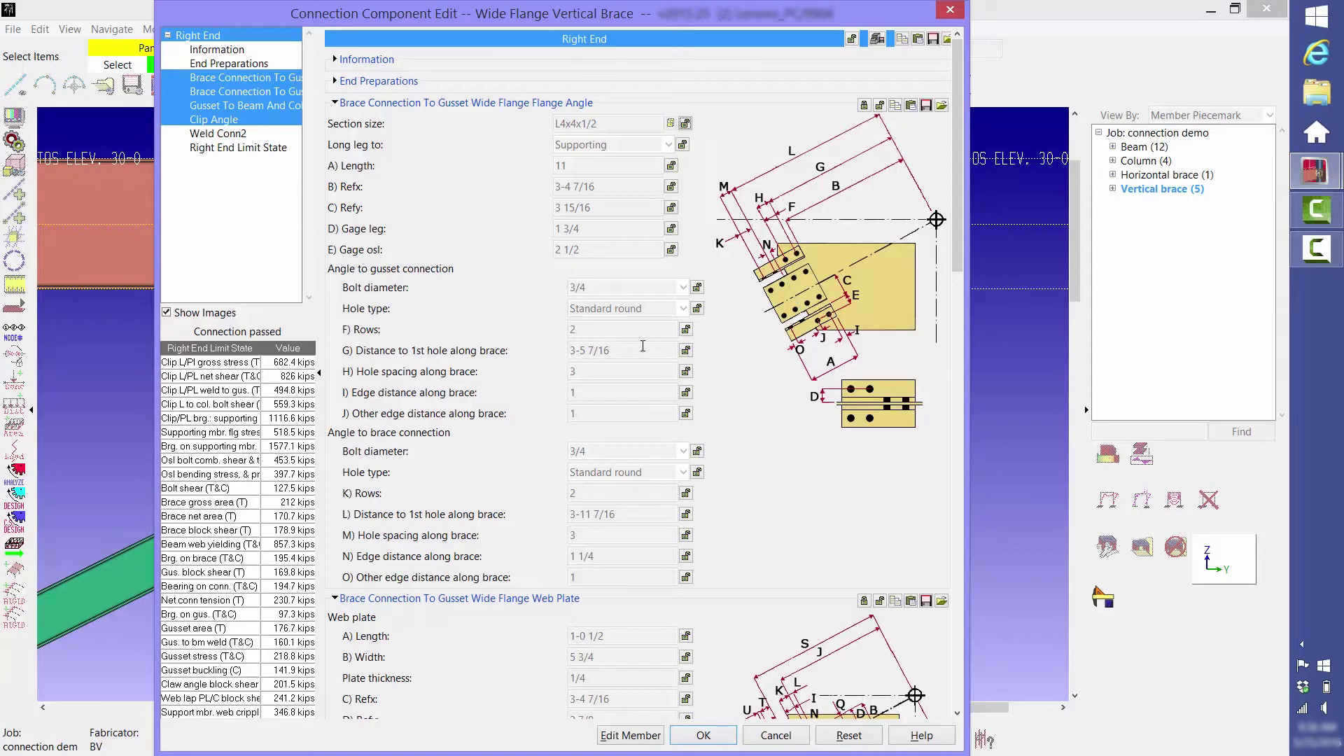
click(685, 329)
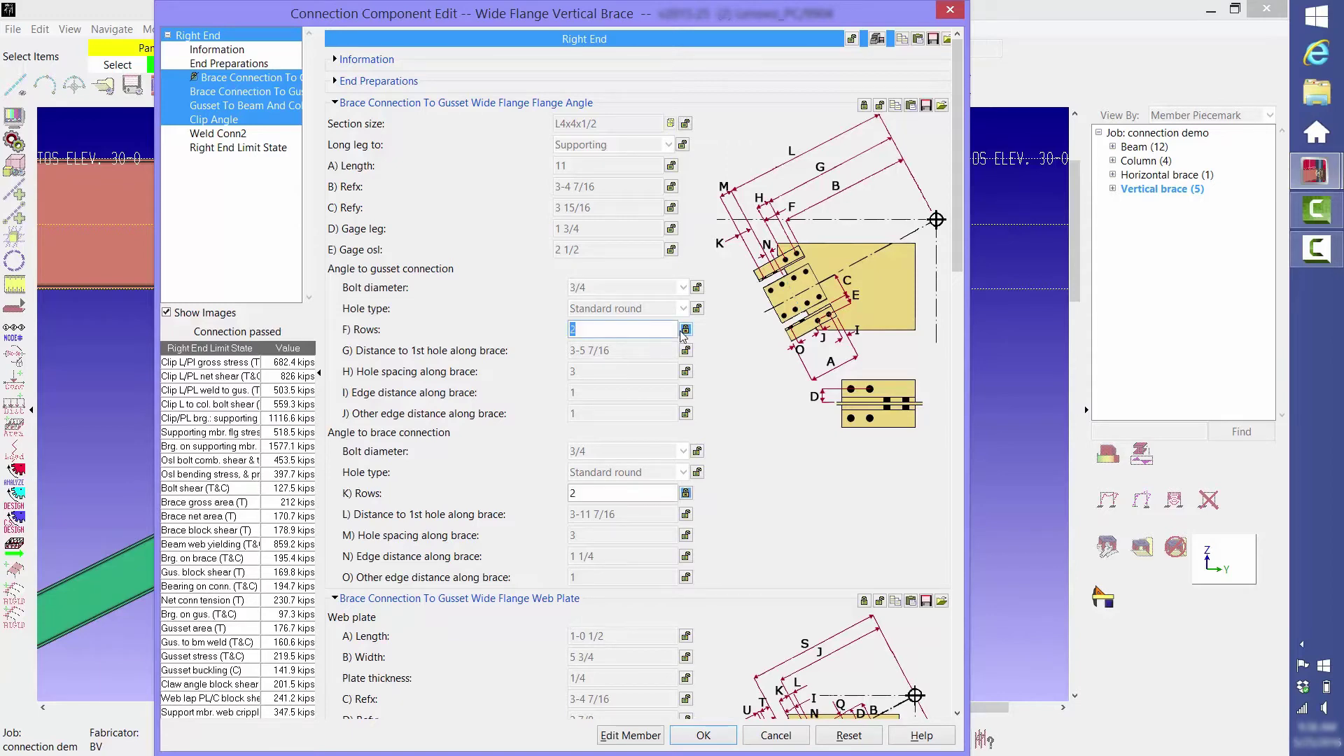
text(3)
click(958, 610)
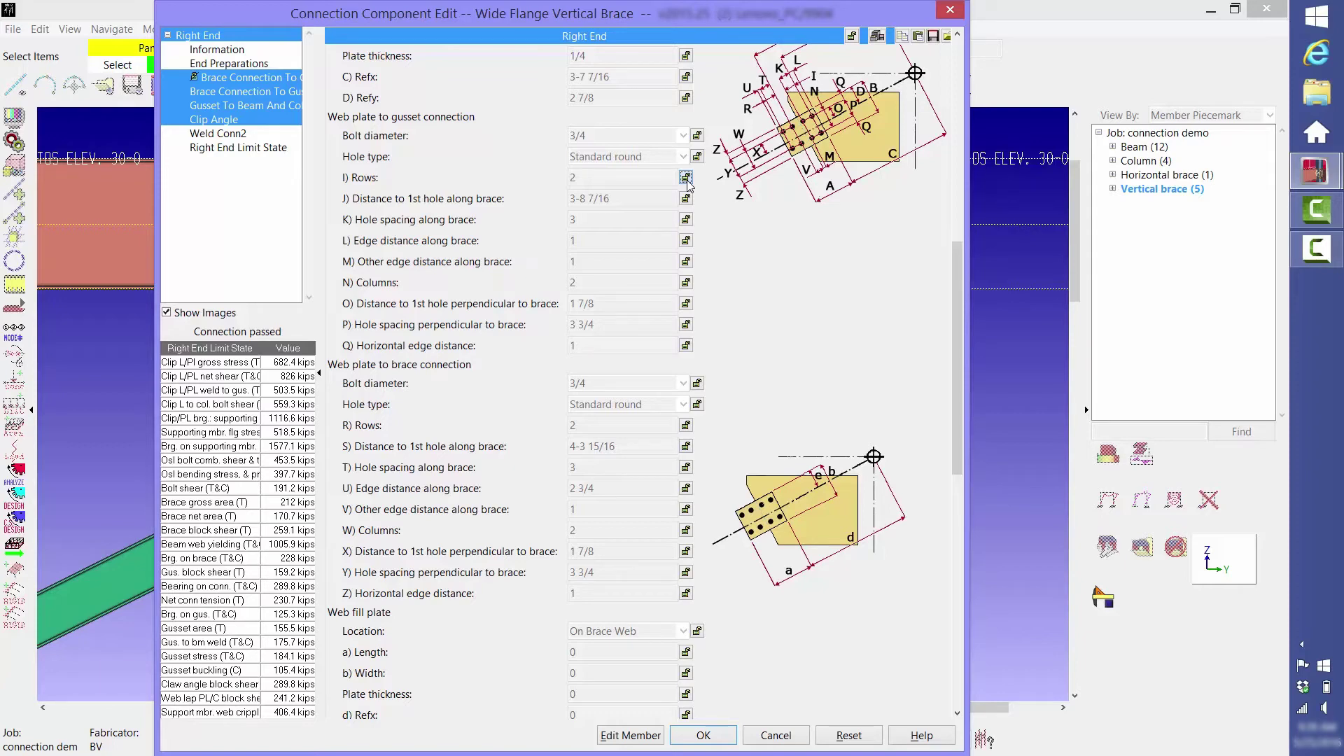
click(686, 178)
Set the web plate to 3 bolt rows and the gusset plate thickness to 1/2, then apply
text(3)
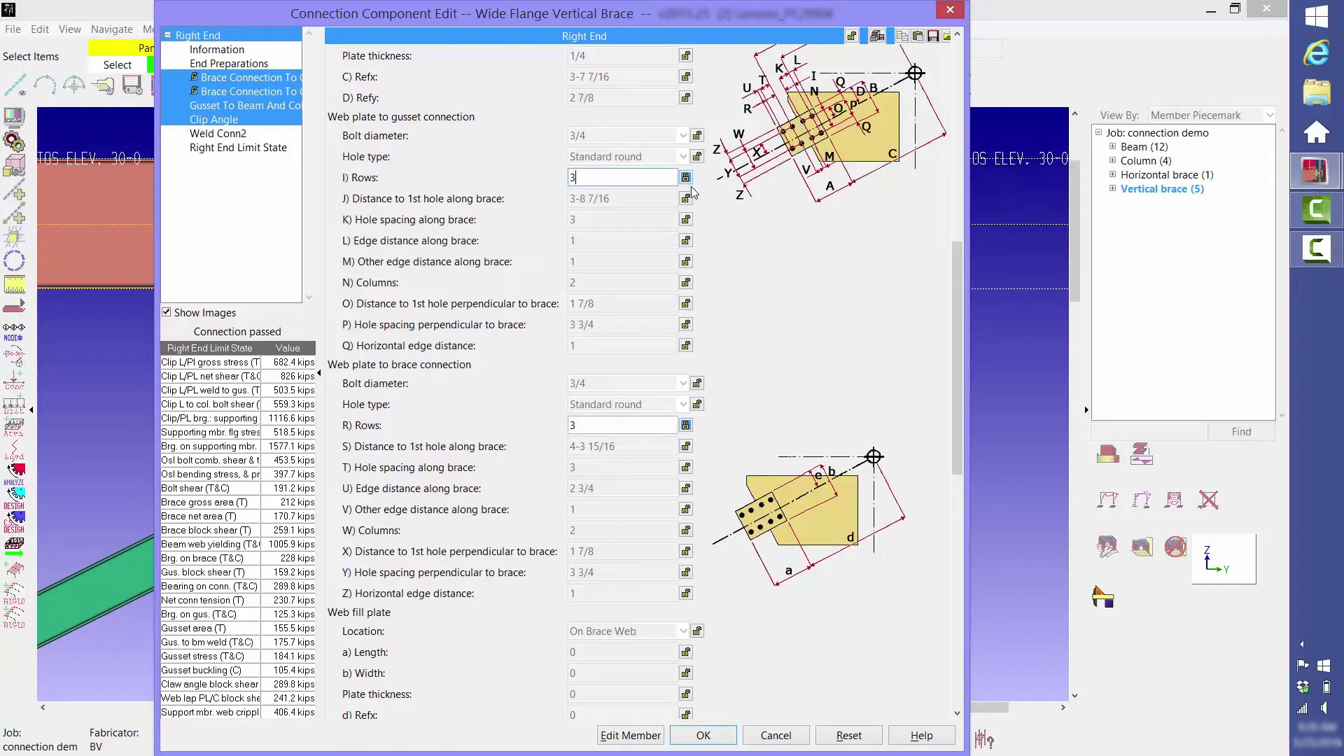
key(Tab)
click(959, 623)
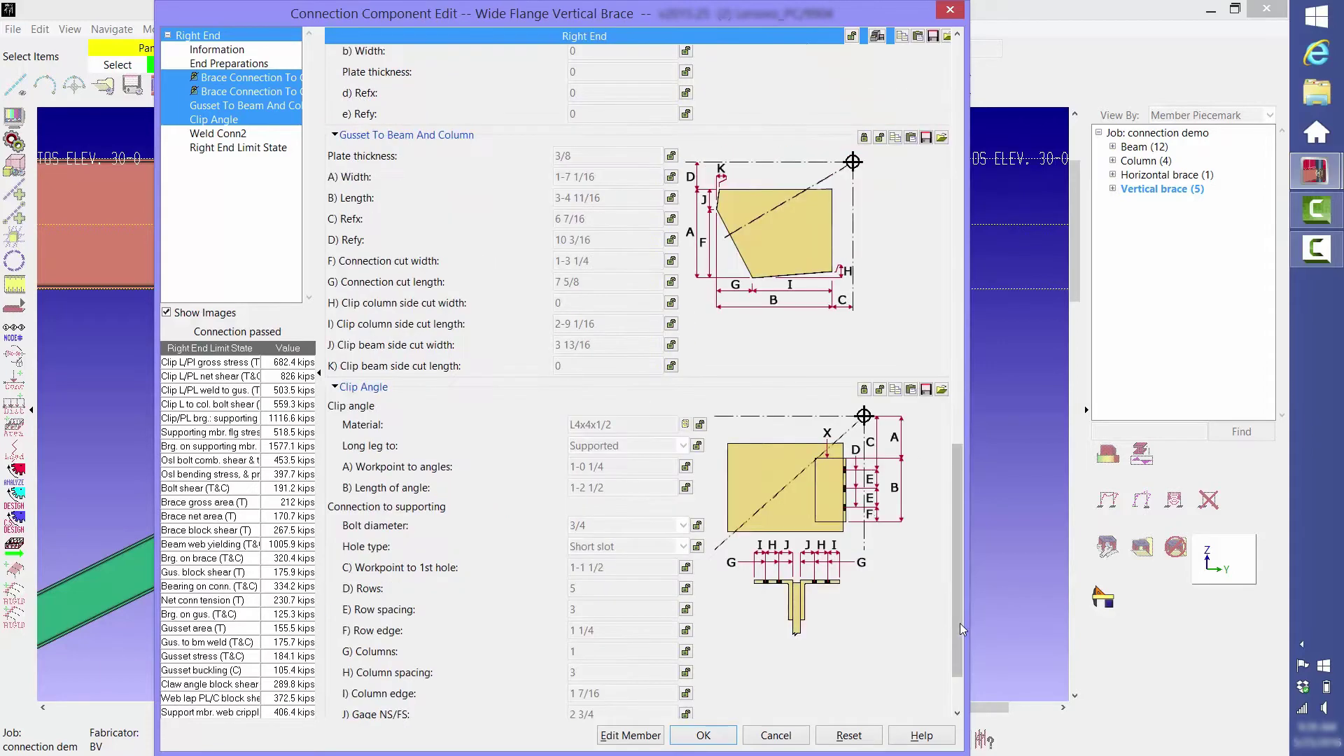
click(671, 155)
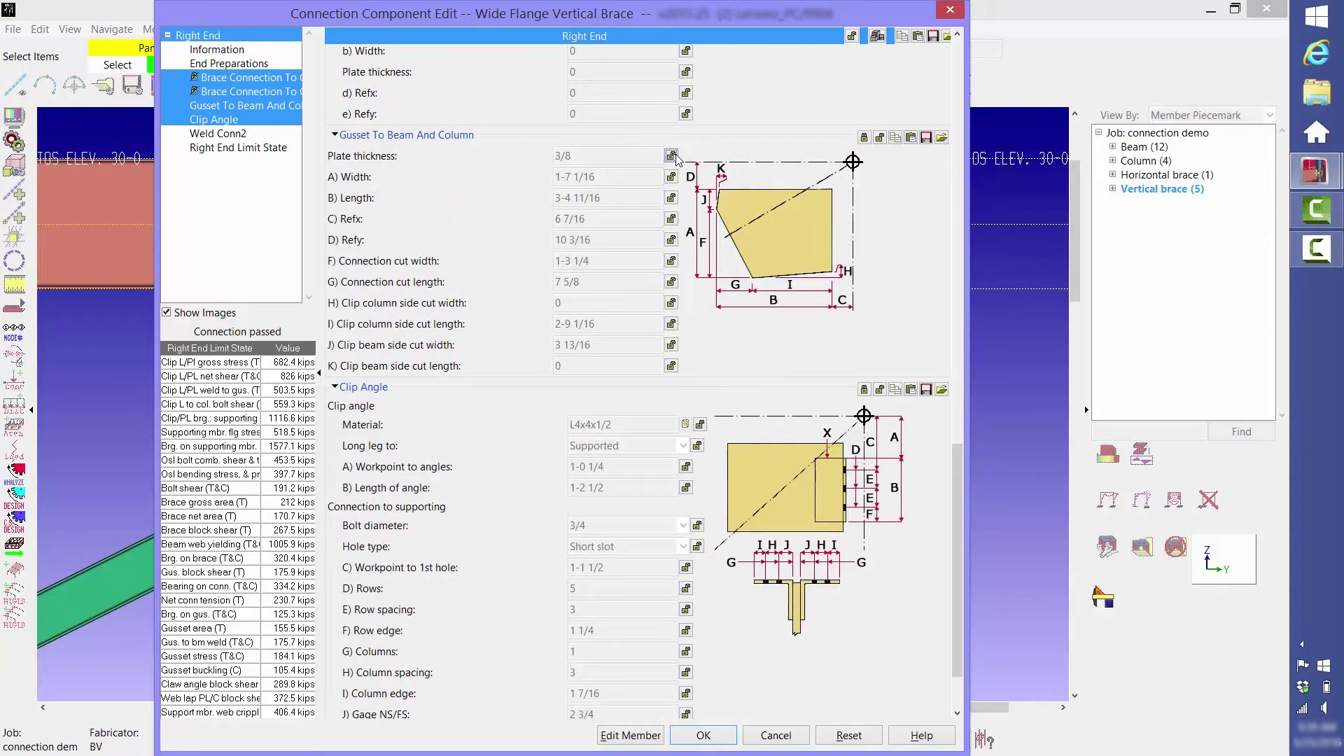
text(1/2)
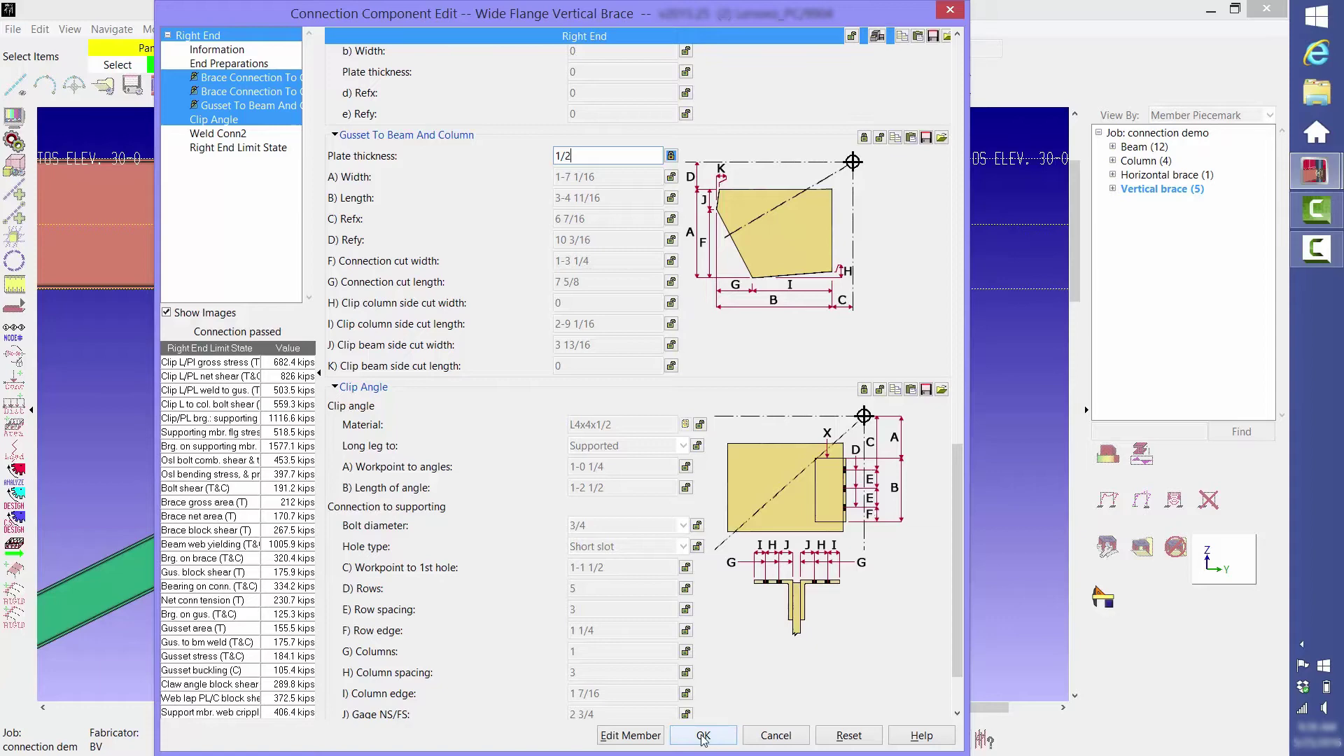
key(Tab)
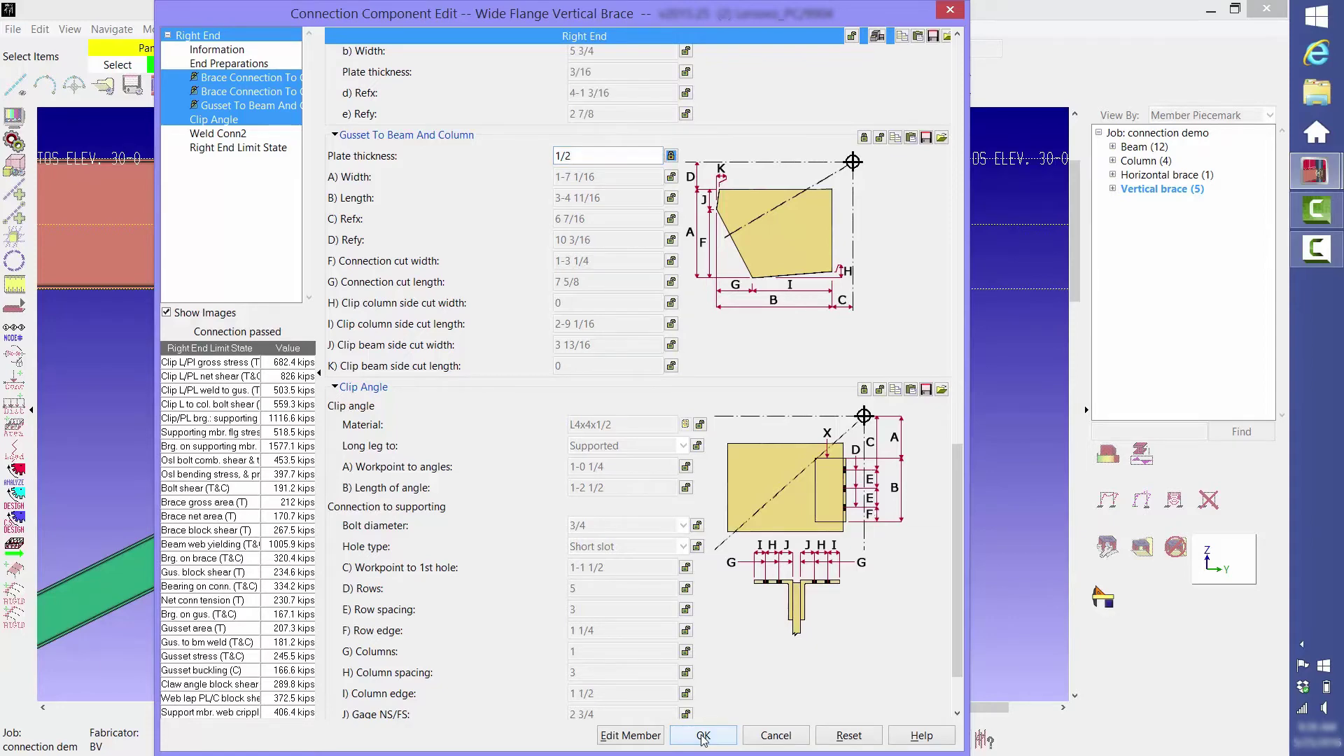
click(703, 735)
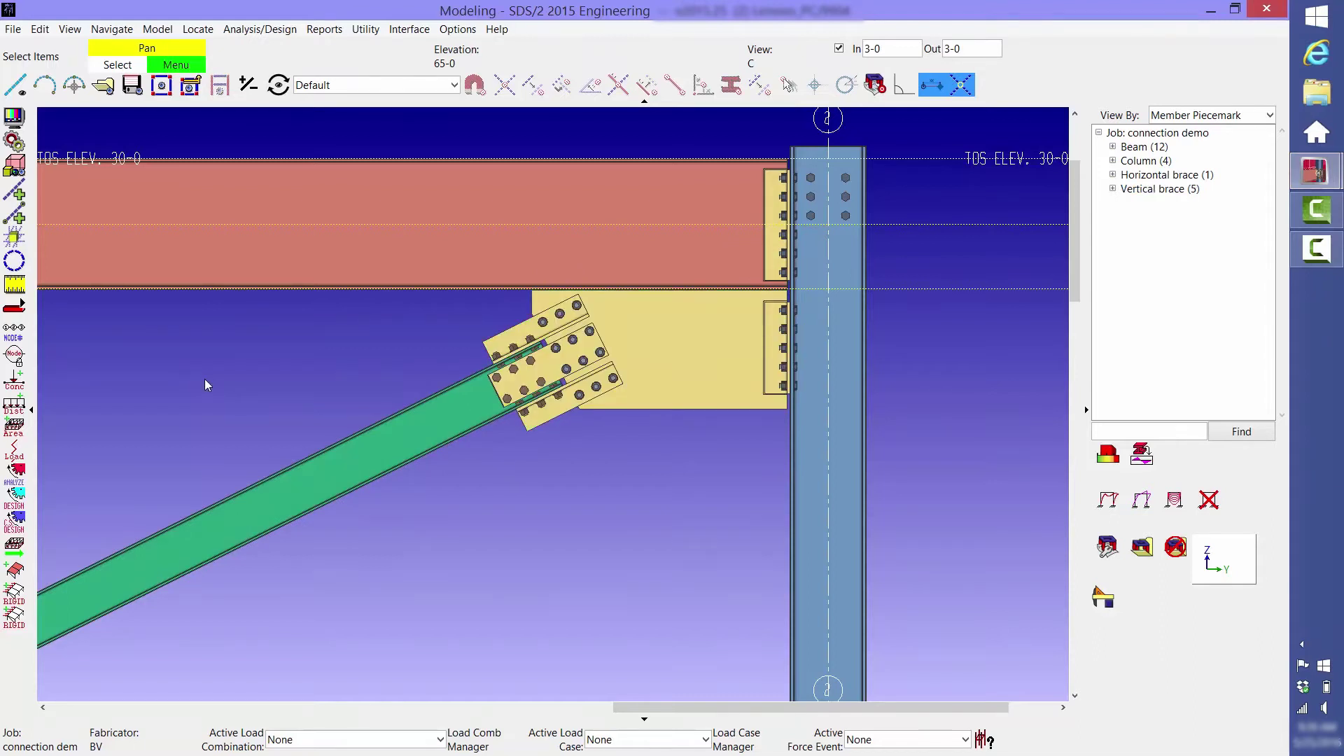
Save the edited right-end brace connection as the user-defined connection 'VB: t=1/2, r=3'
double_click(636, 371)
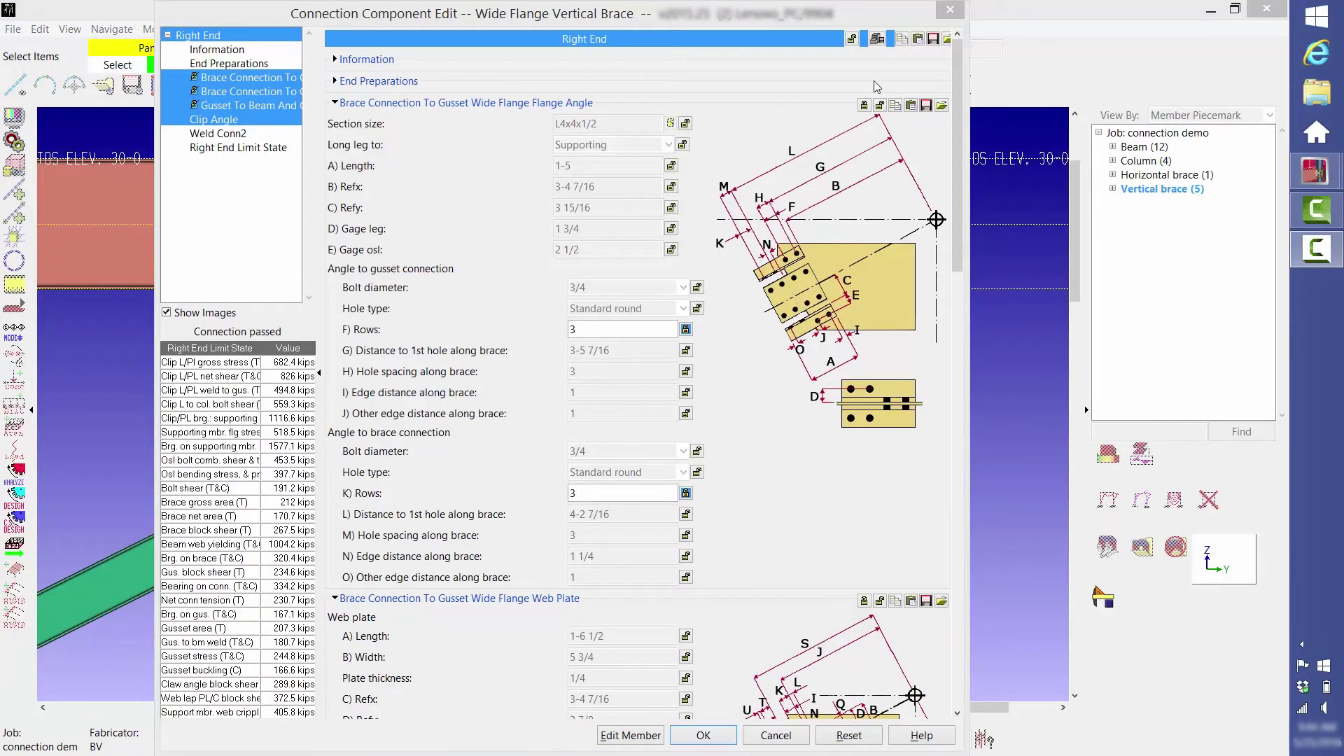
click(877, 44)
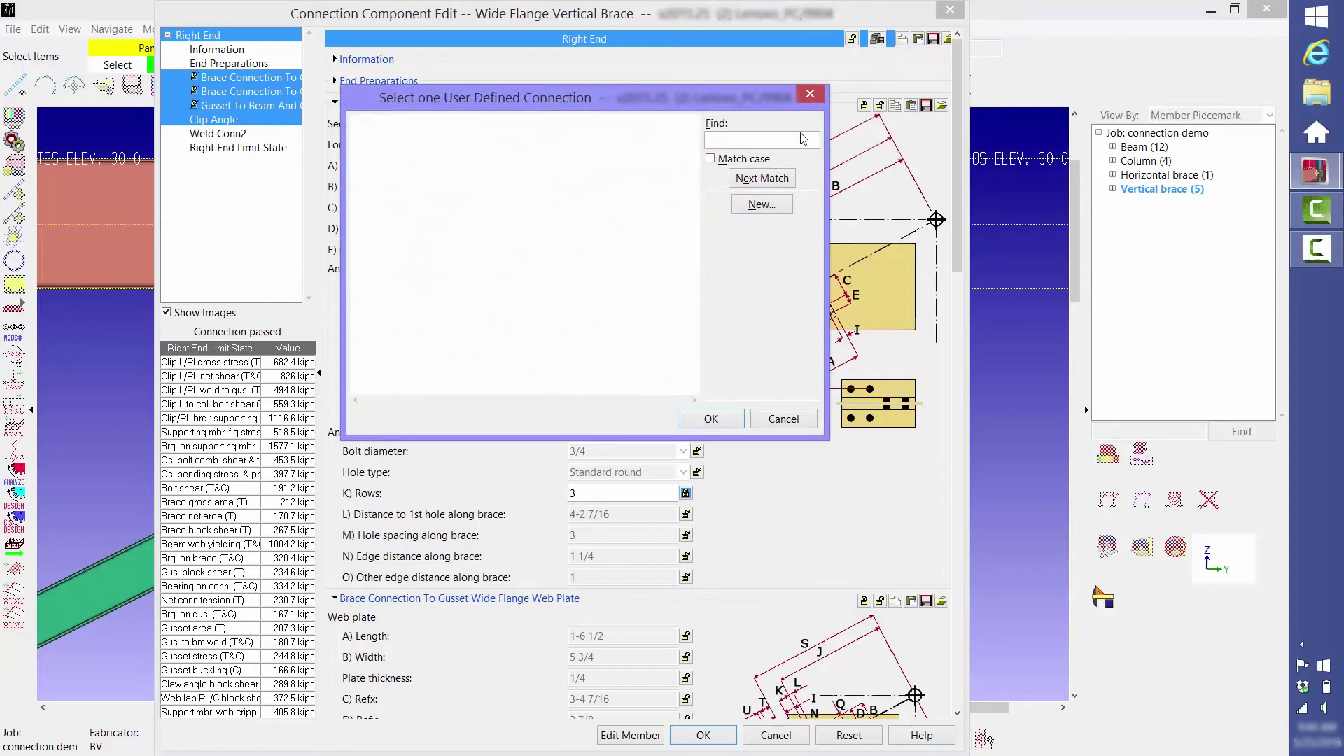
click(762, 204)
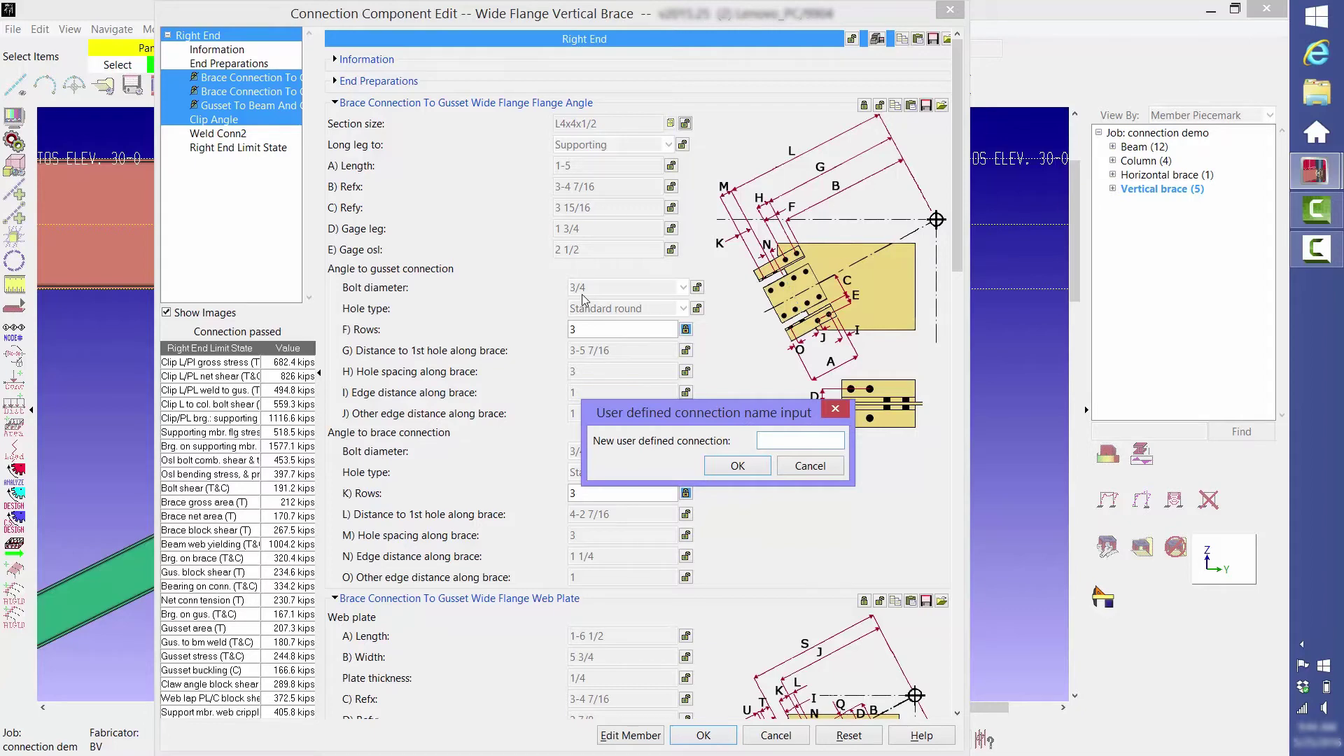
text(VB: t=1/2, r=3)
click(735, 465)
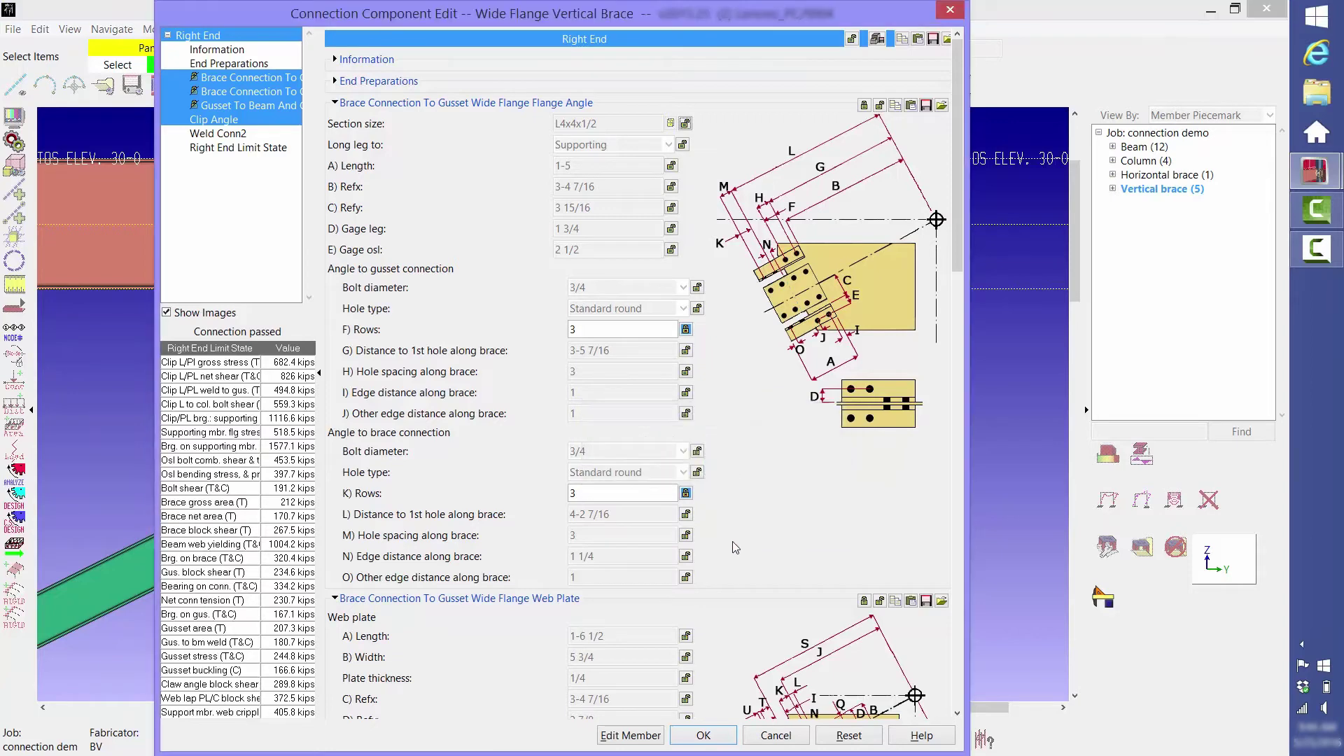
Close the connection editor and bring the left brace's gusset connection into view
click(703, 735)
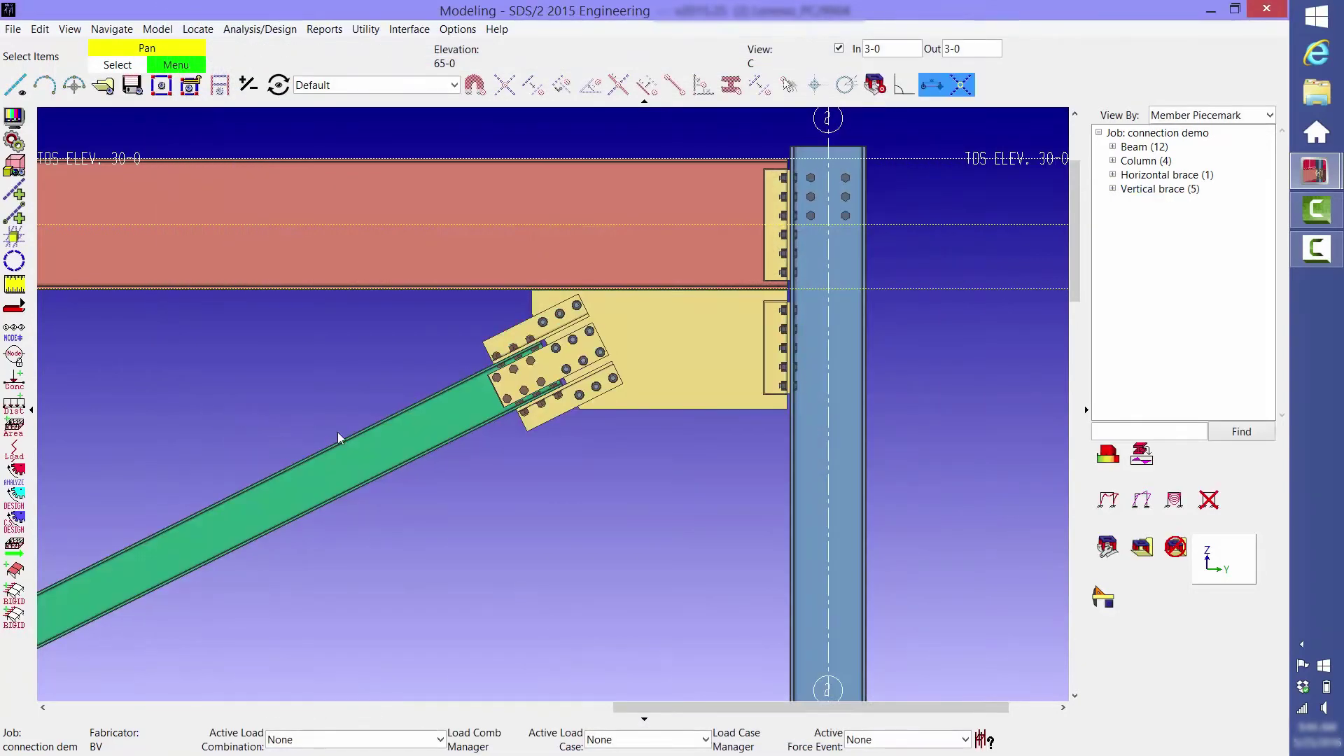
middle_drag(337, 432, 637, 513)
middle_drag(394, 486, 1200, 303)
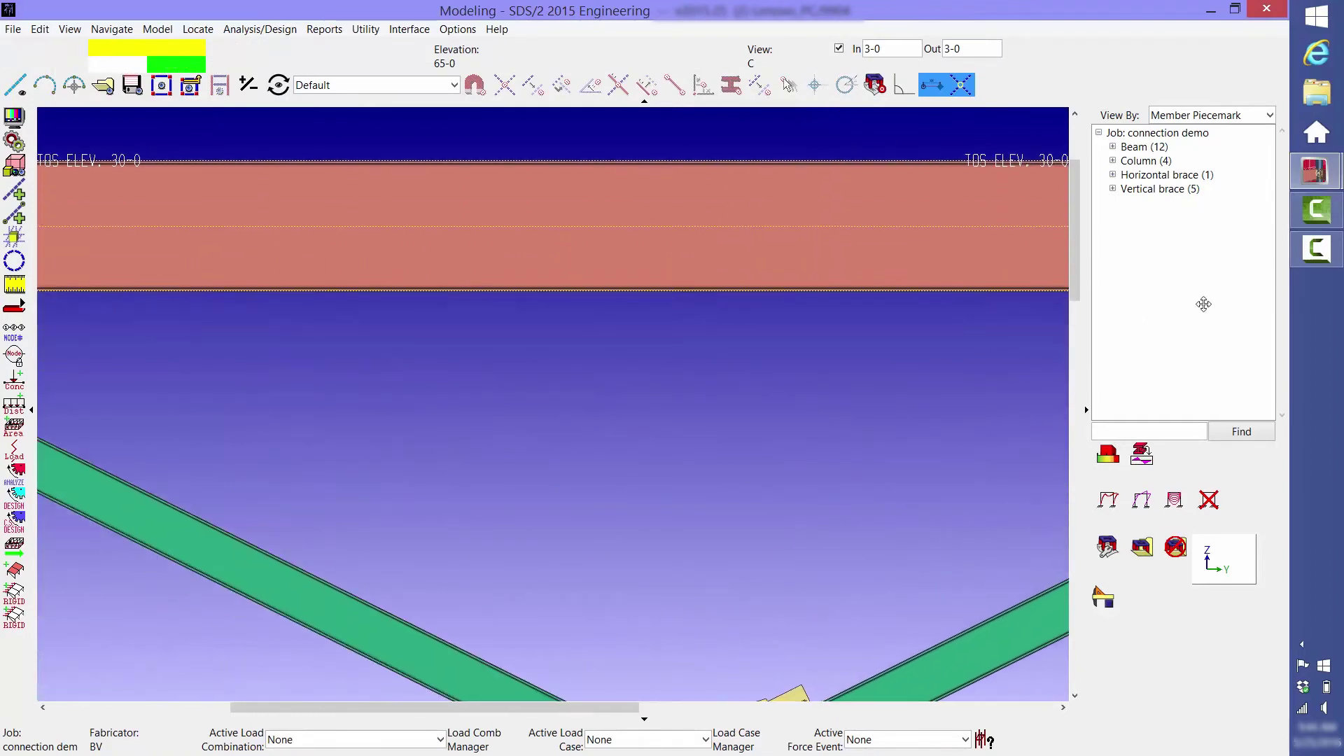
scroll(547, 451, down, 2)
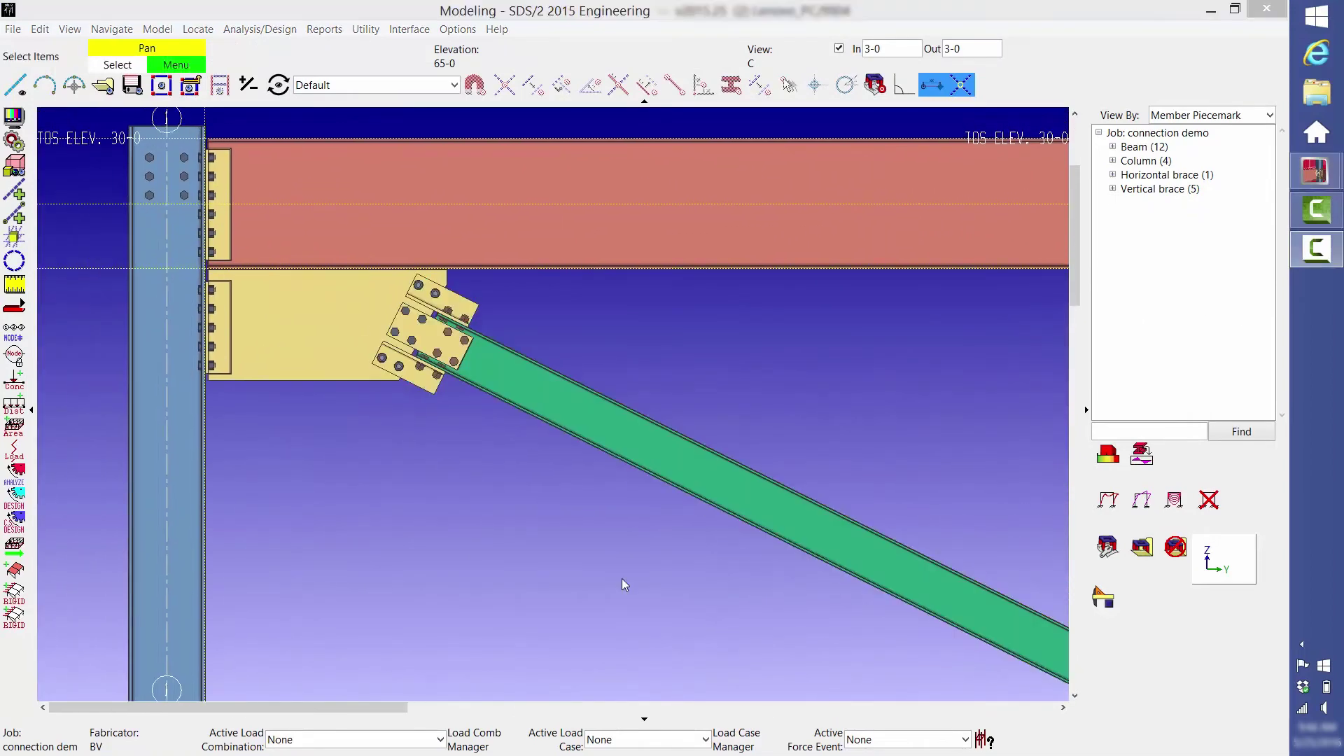
Set member 64's left end to the user-defined connection VB: t=1/2, r=3
double_click(595, 431)
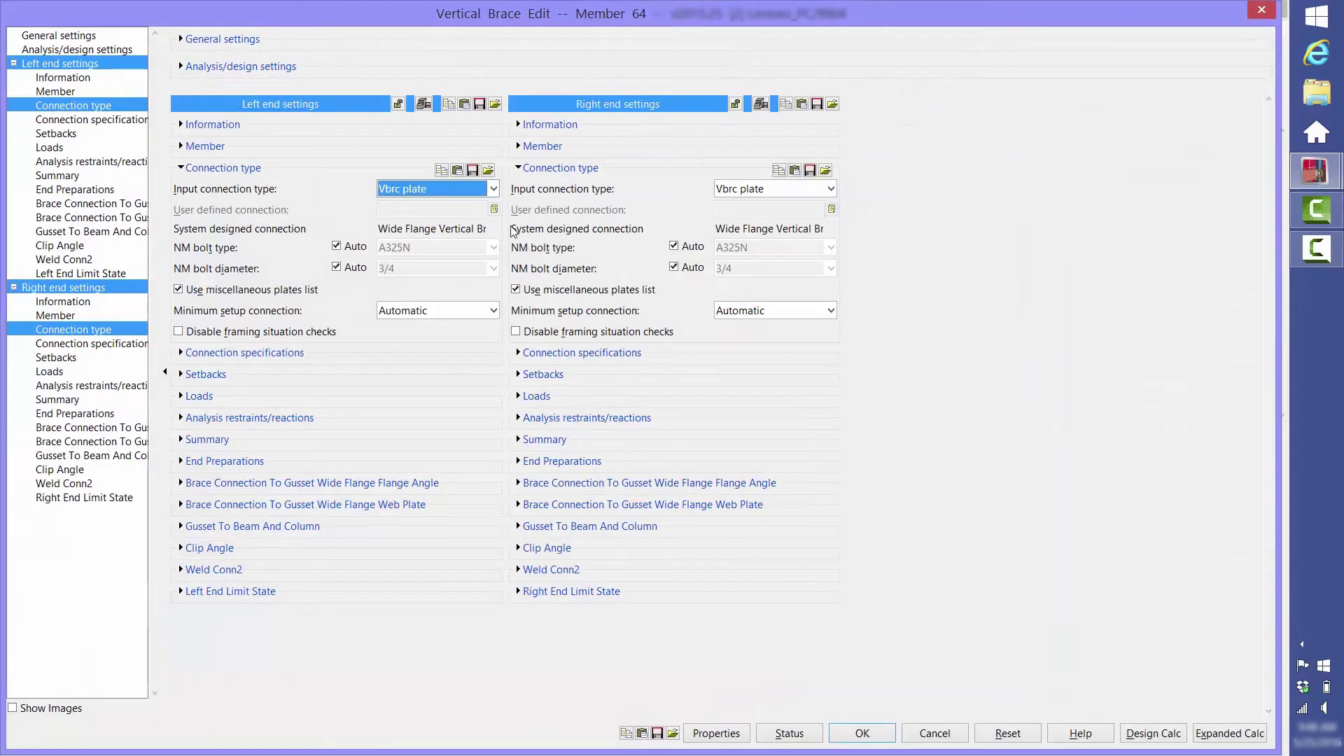
click(493, 189)
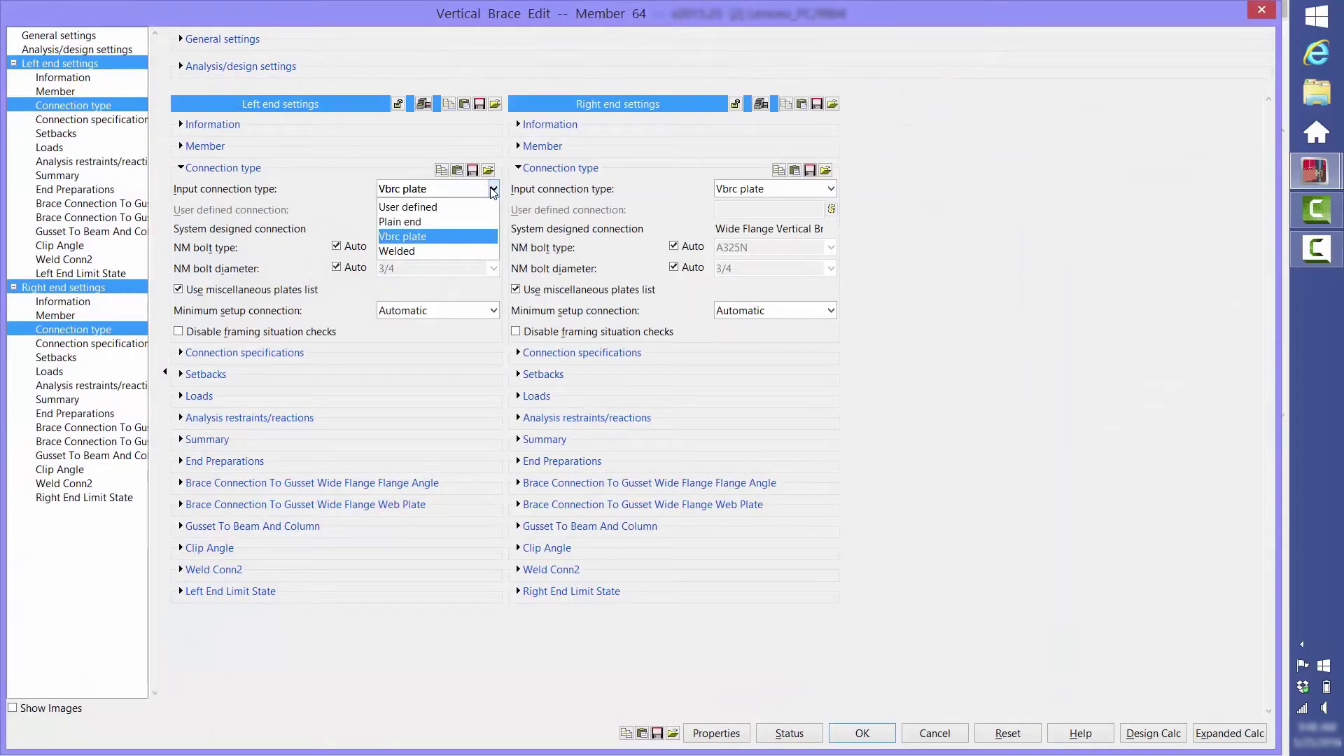
click(438, 210)
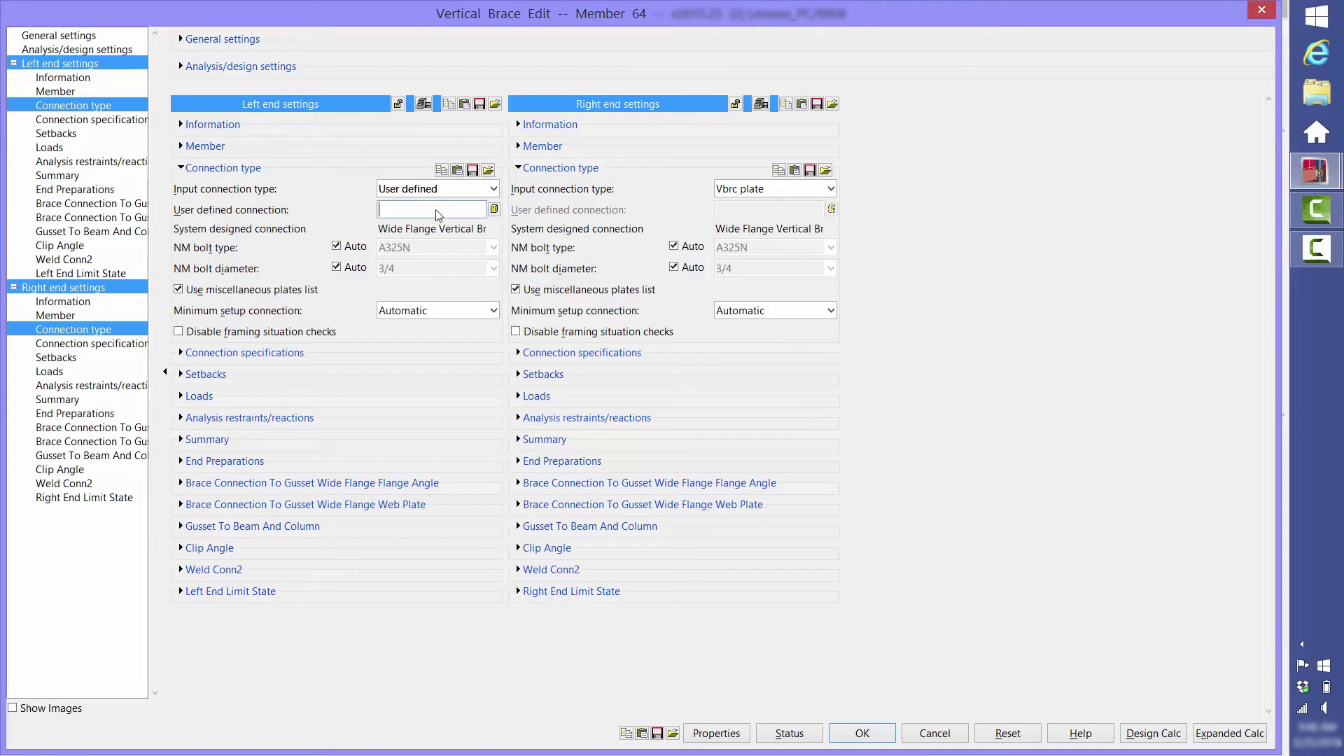
click(494, 209)
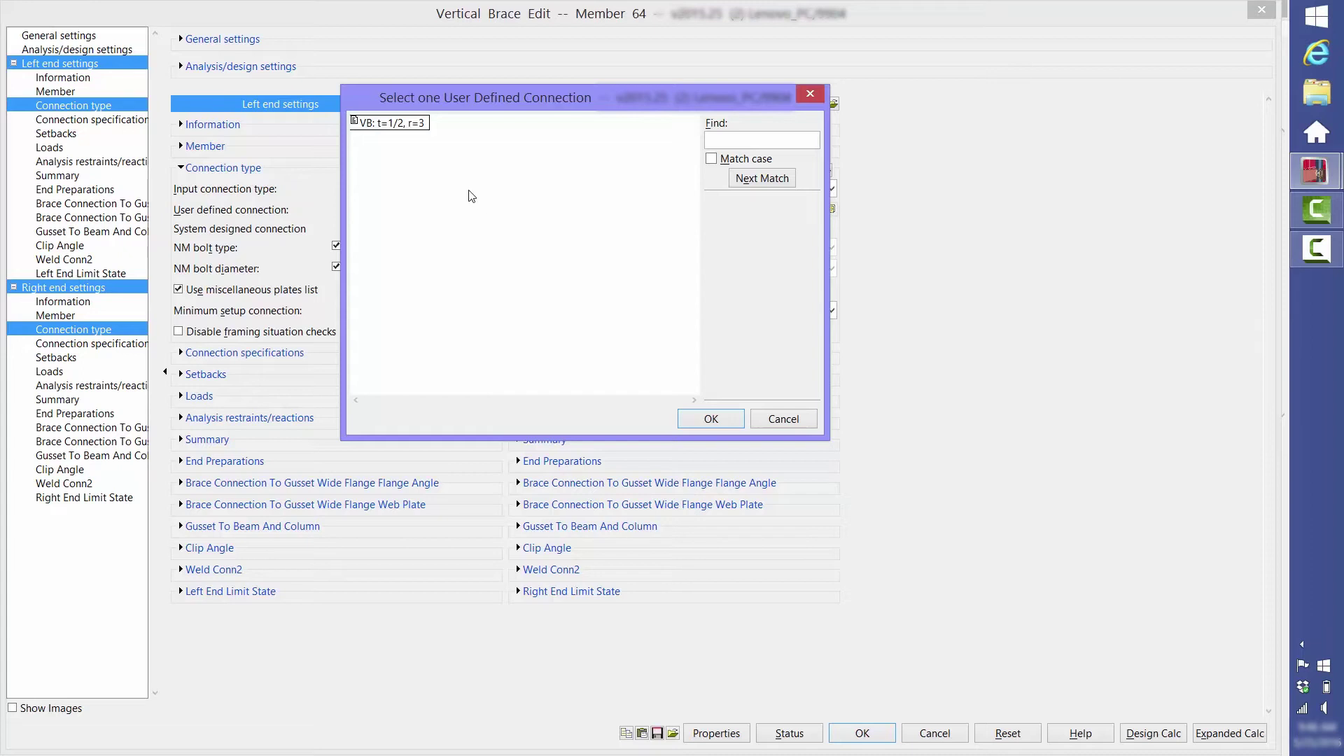
click(394, 124)
double_click(394, 125)
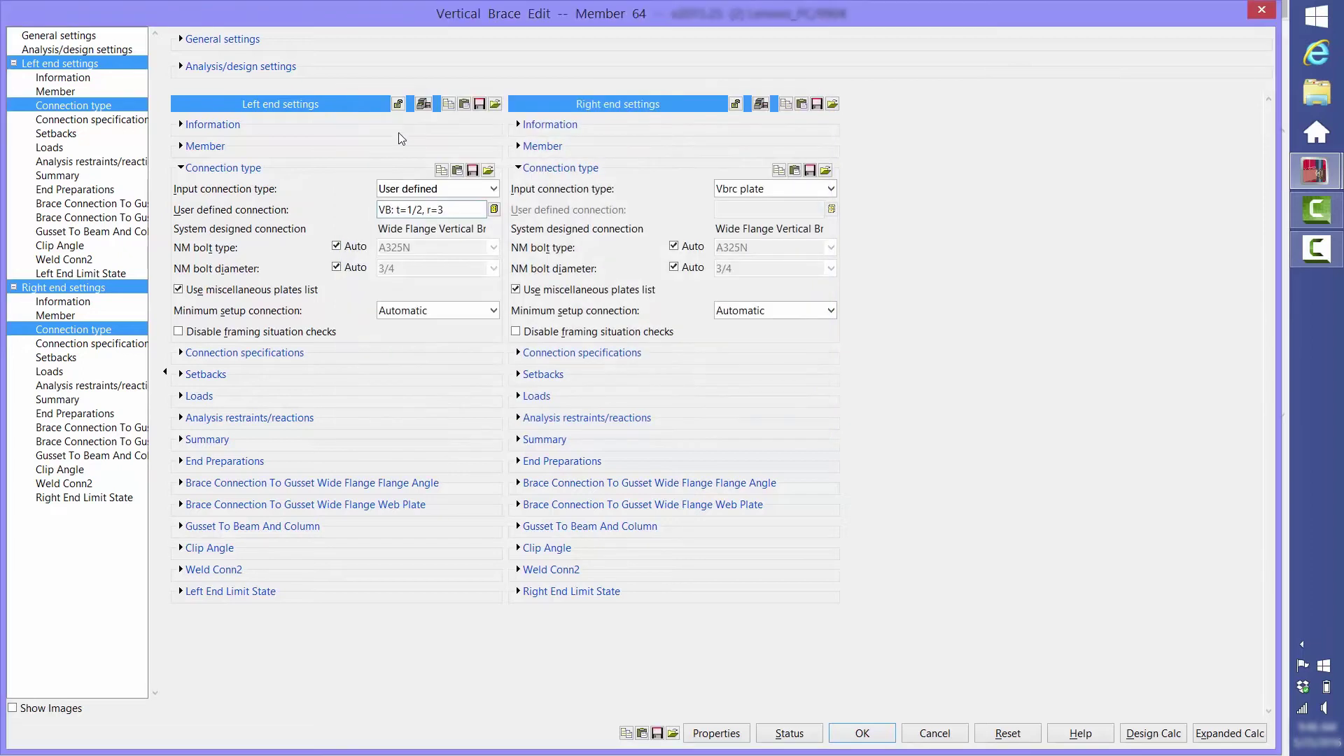
click(860, 733)
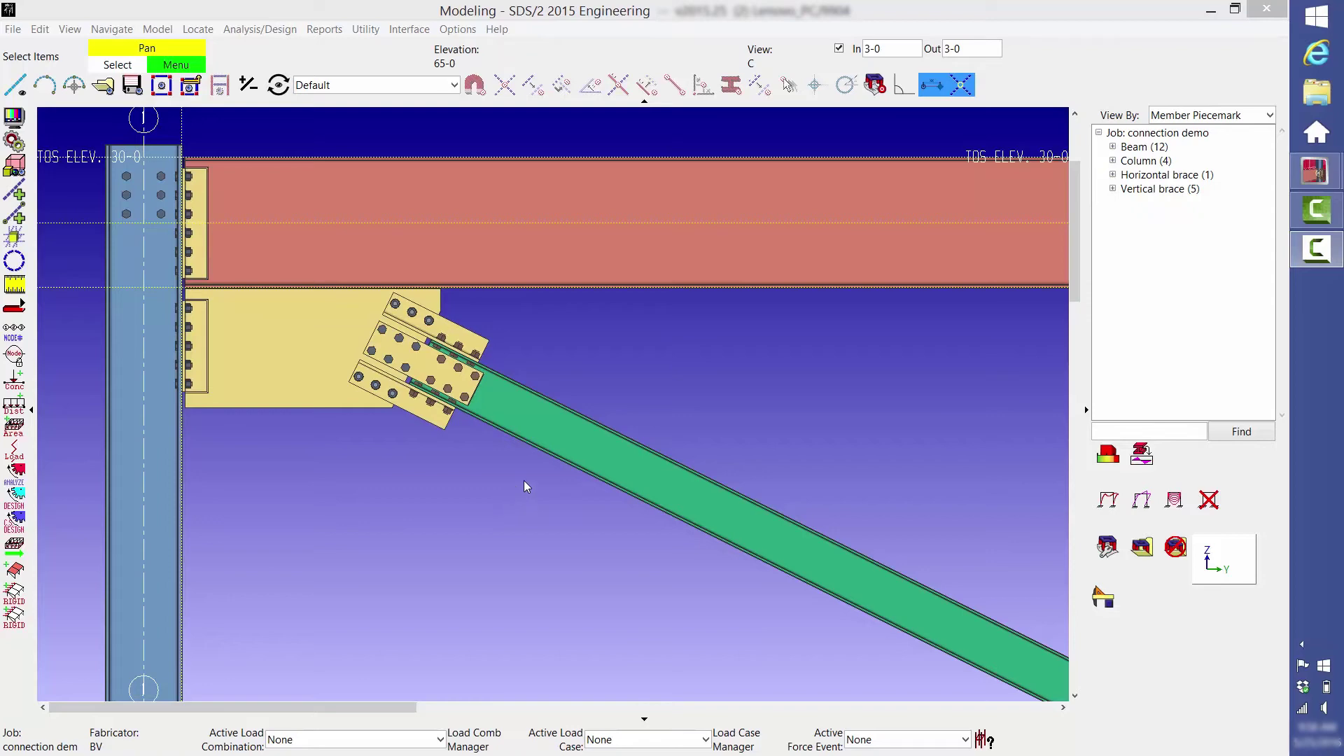
click(559, 448)
right_click(651, 360)
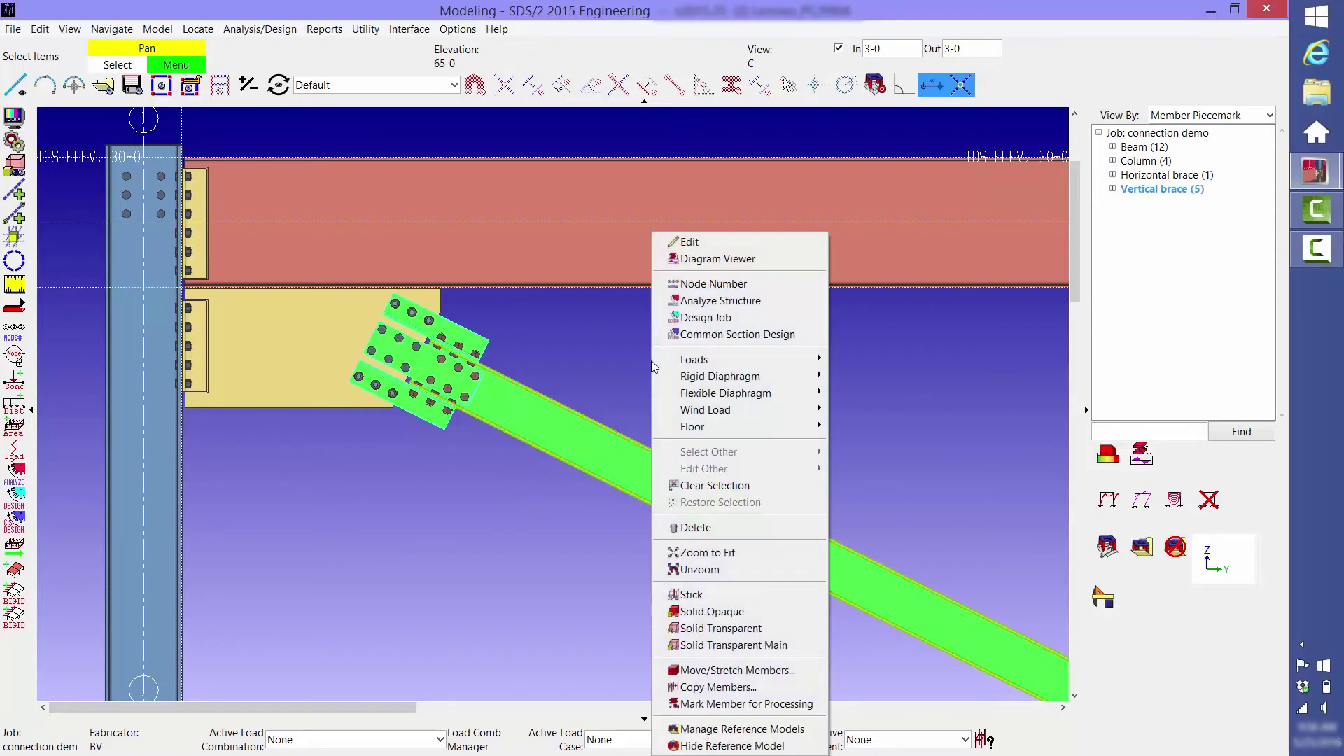
click(692, 594)
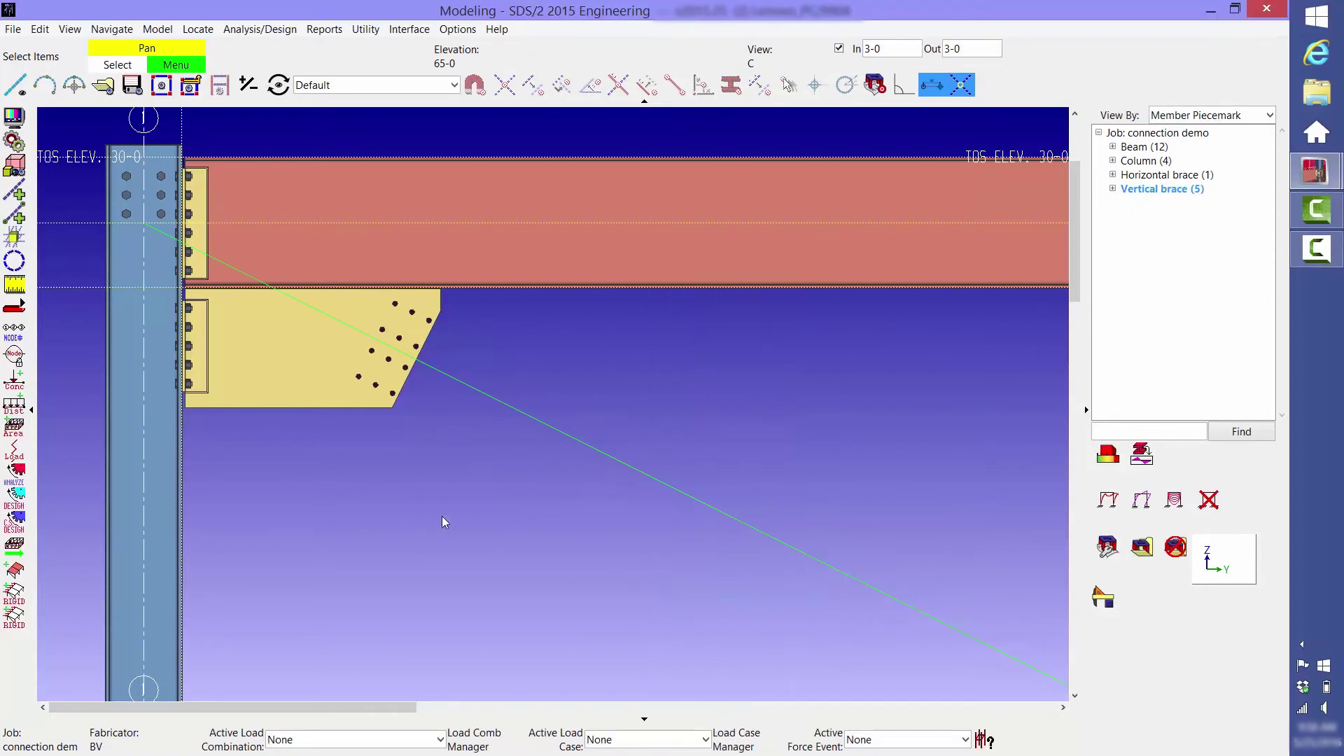
key(Escape)
right_click(269, 319)
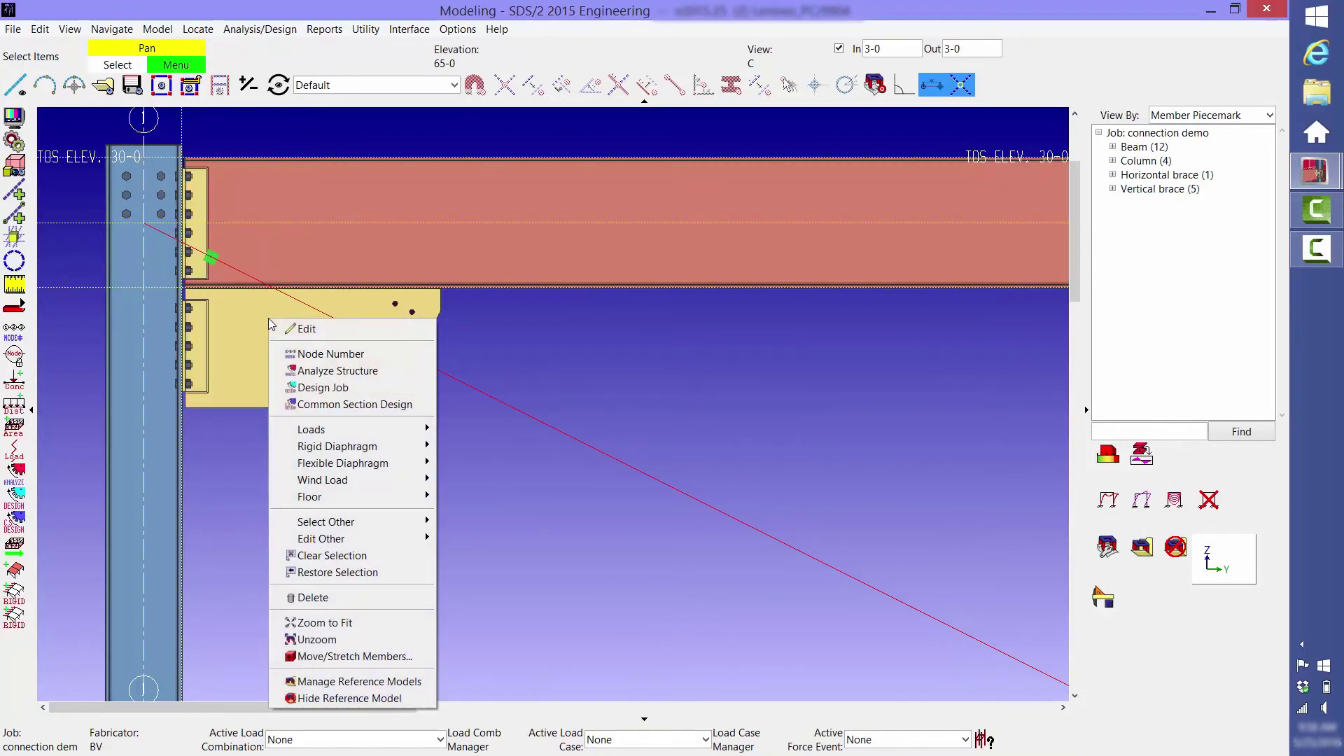
click(347, 656)
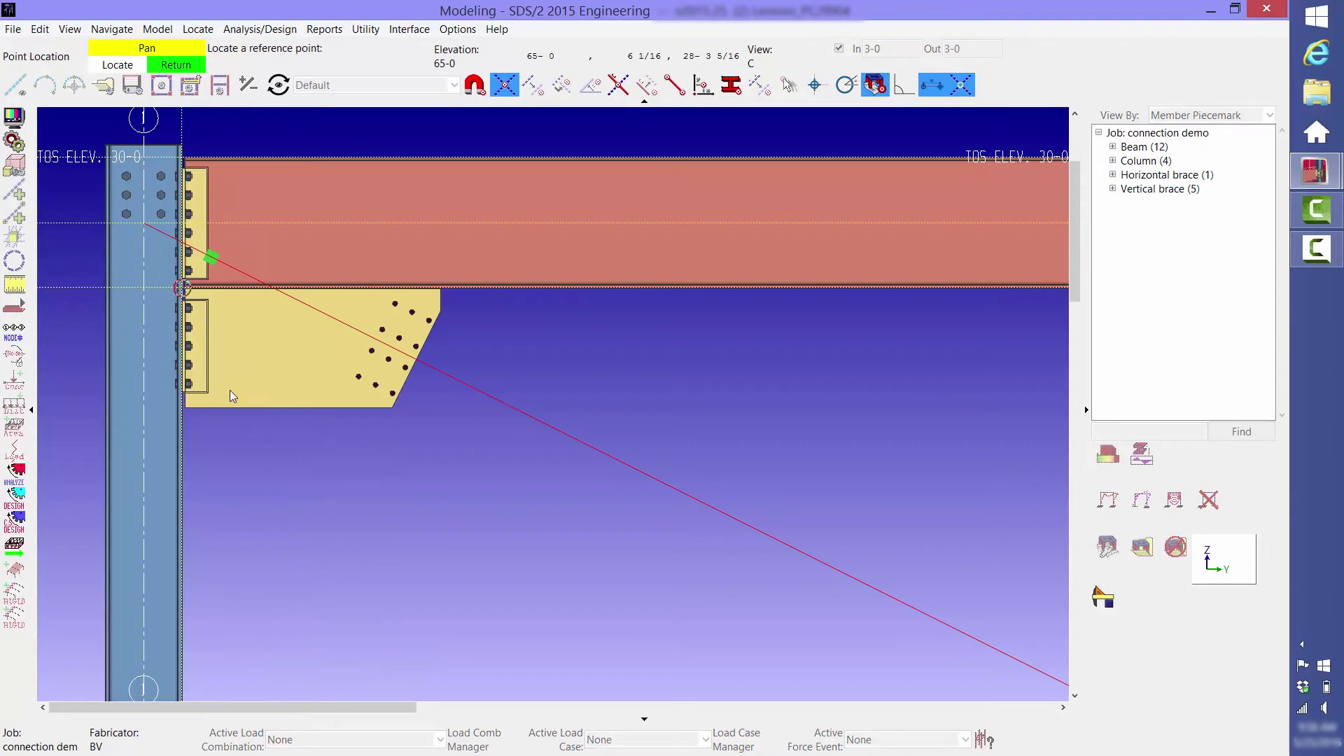
click(153, 229)
click(184, 290)
click(263, 481)
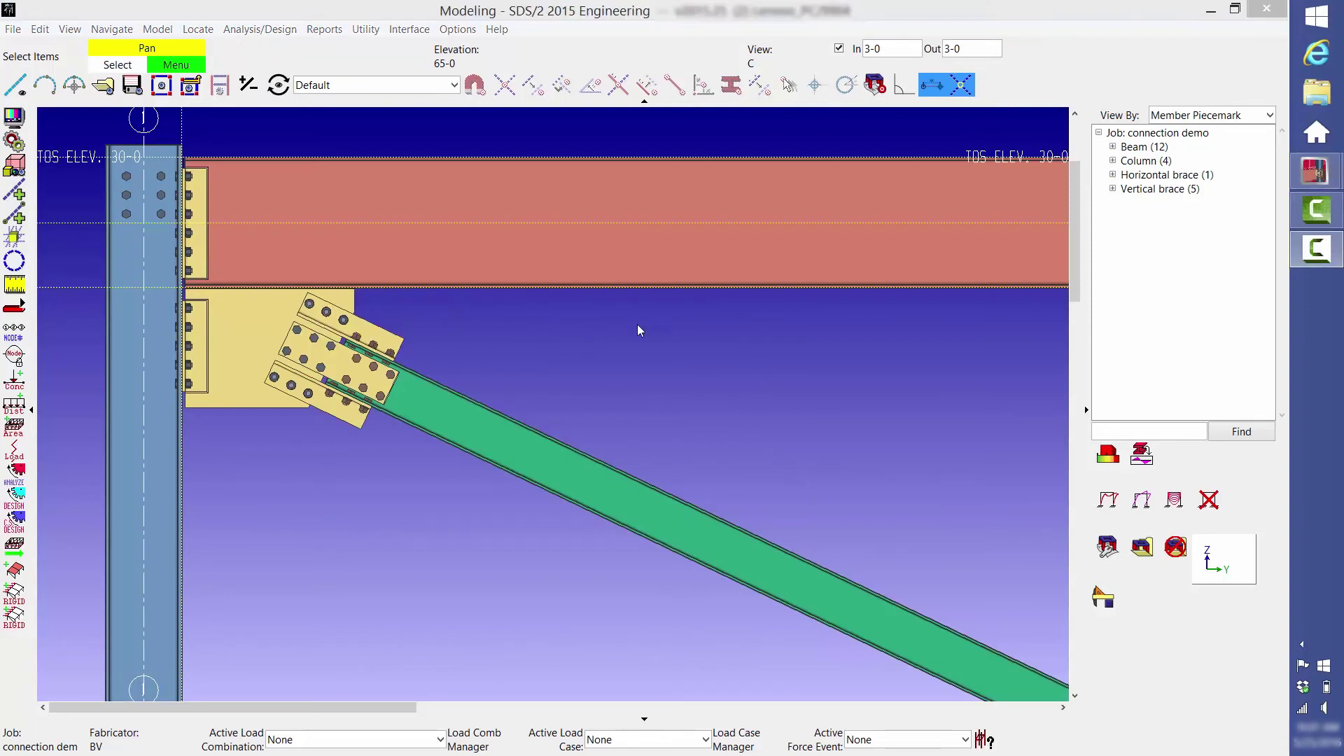
Run Expanded Connection Calculations by location for diagonal brace VB_47
click(329, 30)
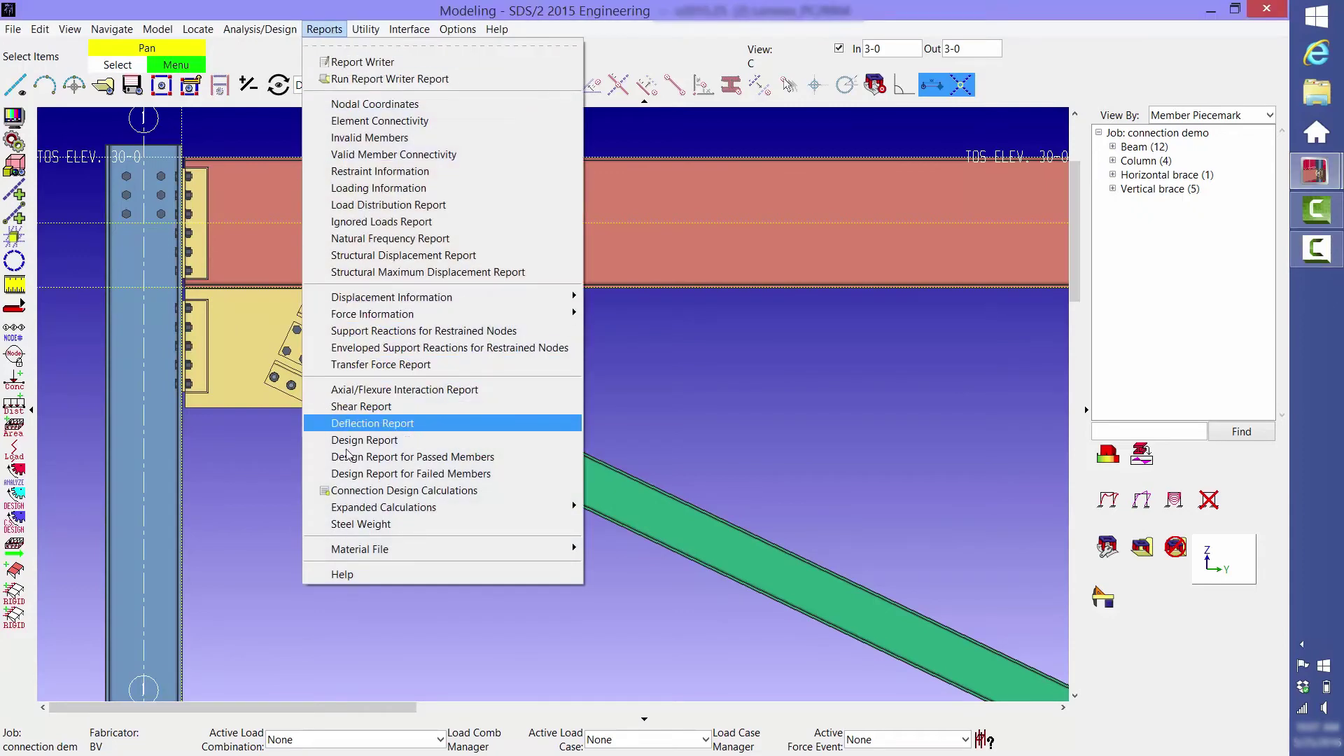
mouse_move(427, 507)
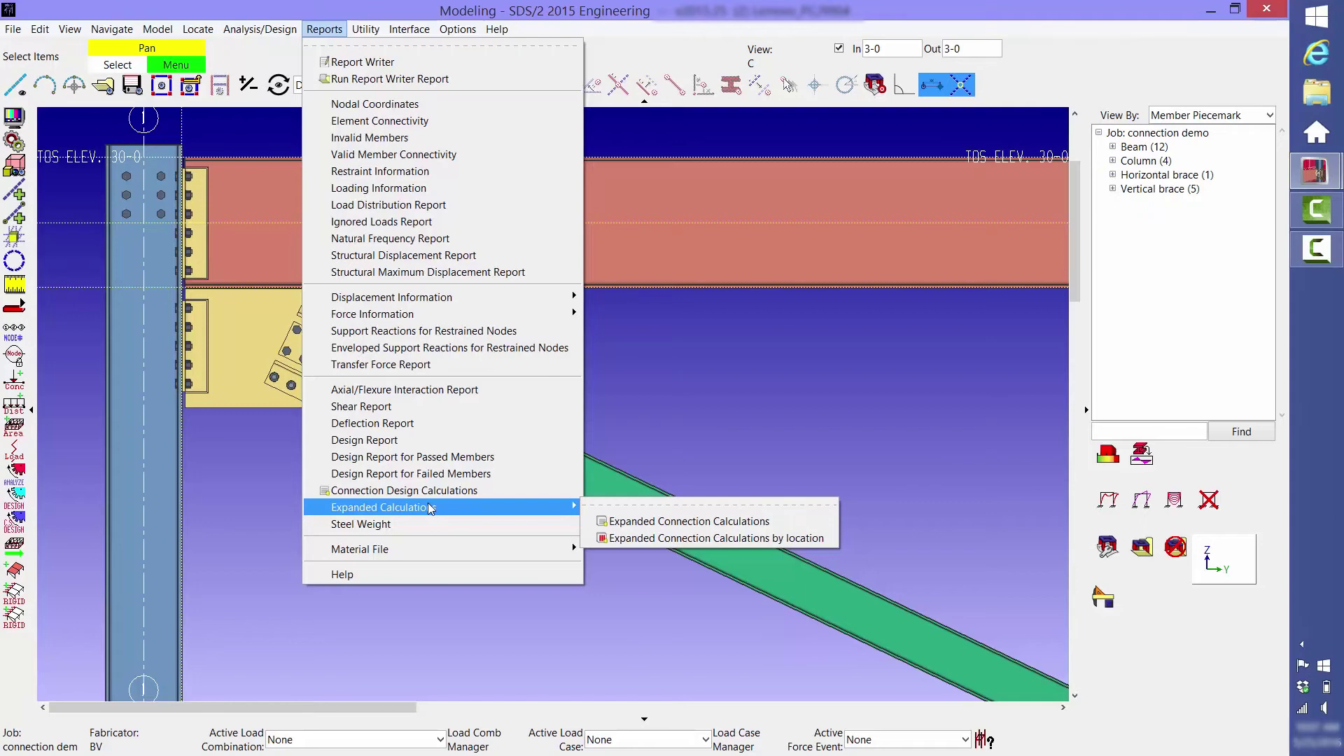
click(636, 538)
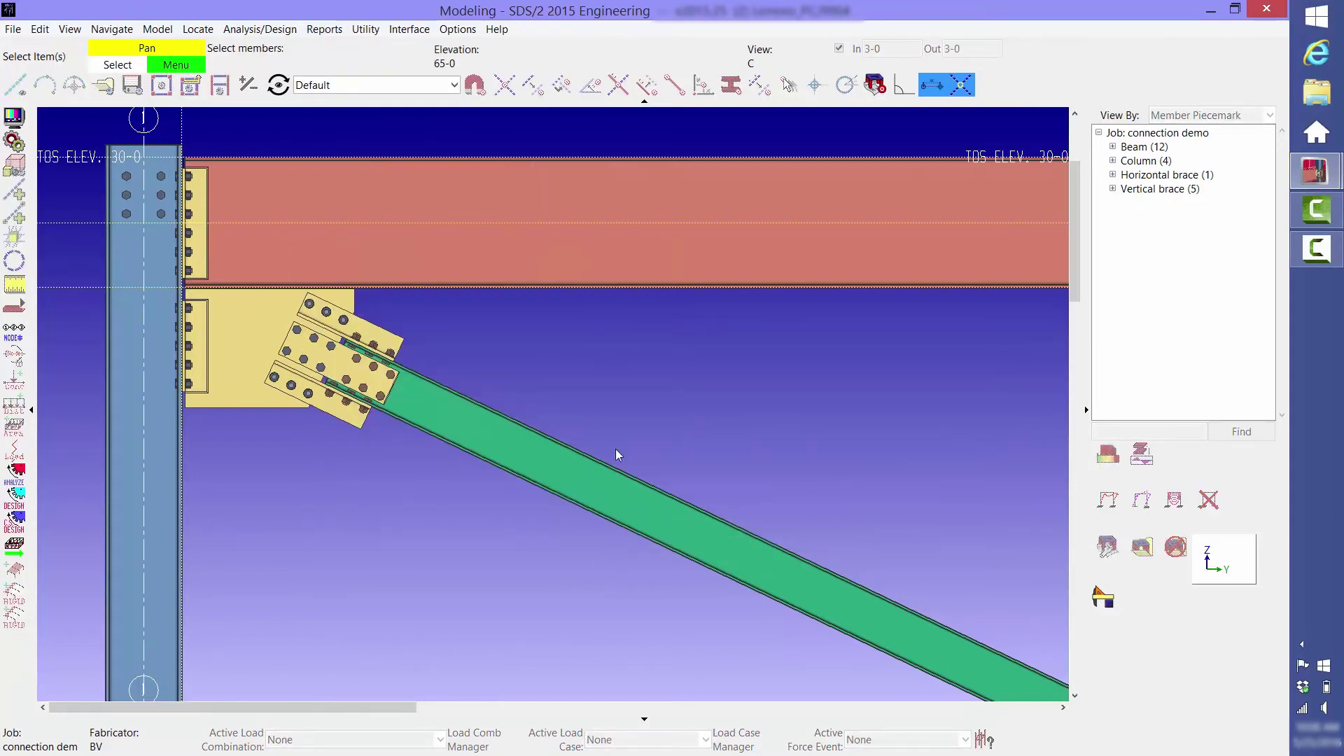
click(596, 484)
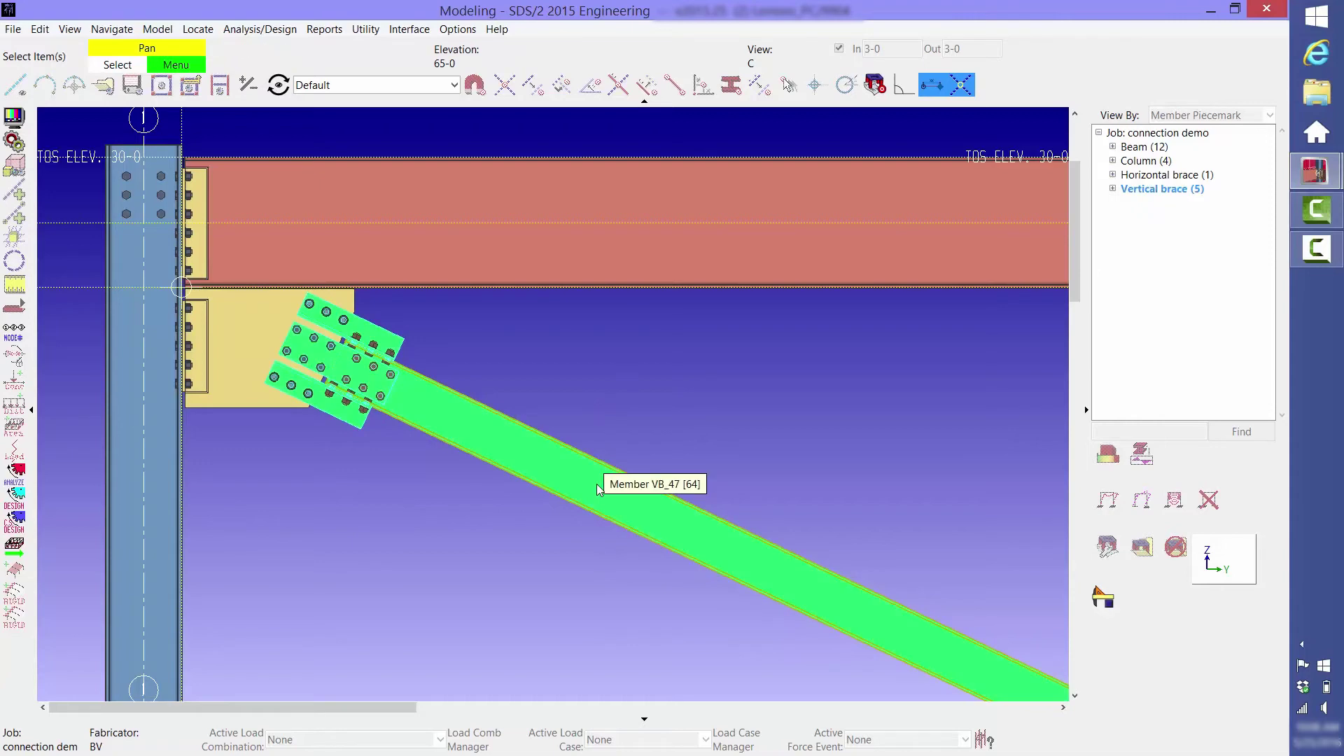
key(Escape)
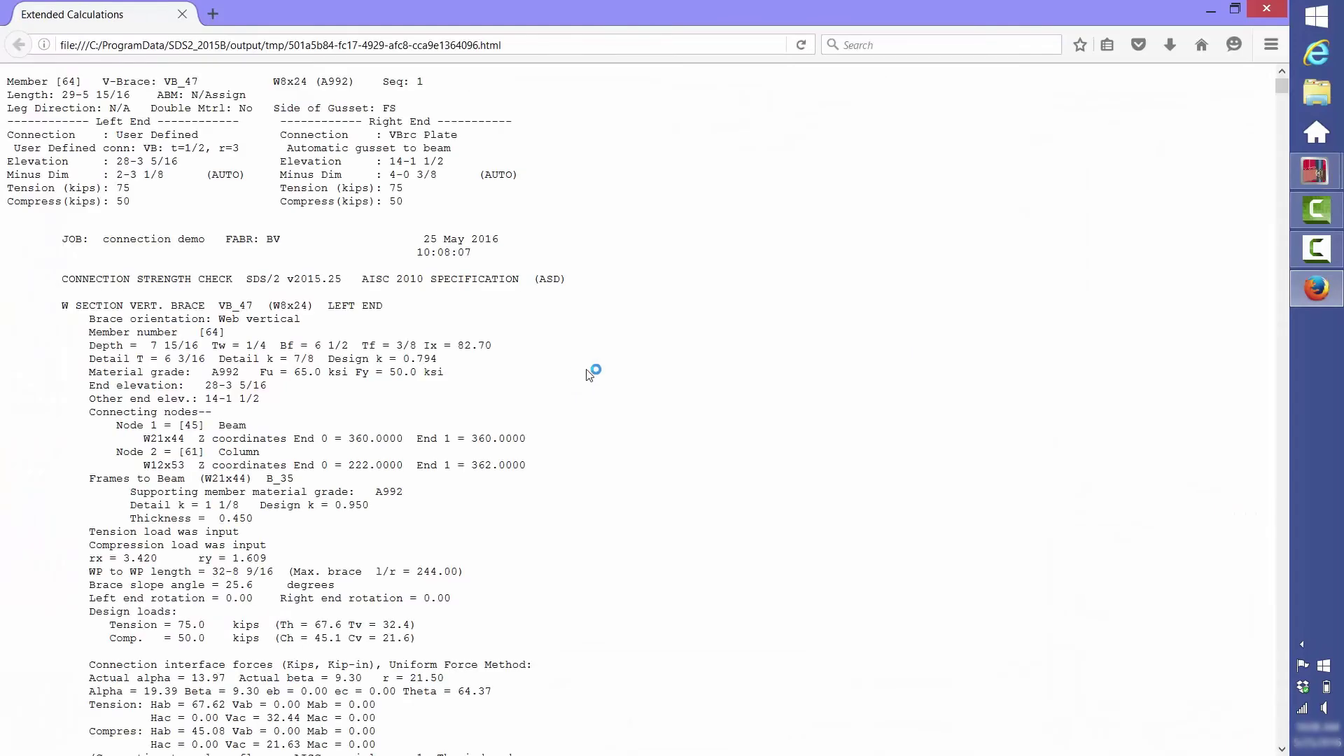
Scroll through VB_47's expanded calculations, confirming the clip angle and bolt checks are o.k
ctrl+scroll(935, 299, up, 3)
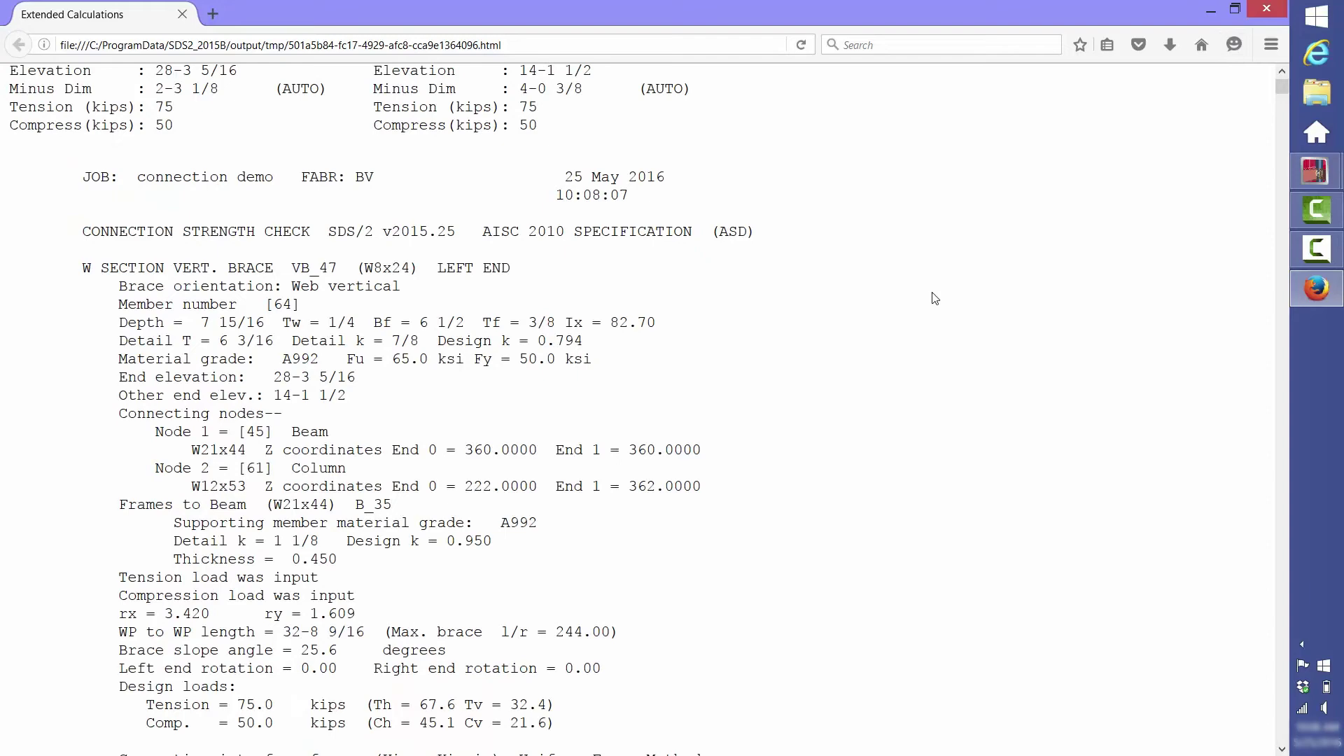
scroll(935, 299, down, 5)
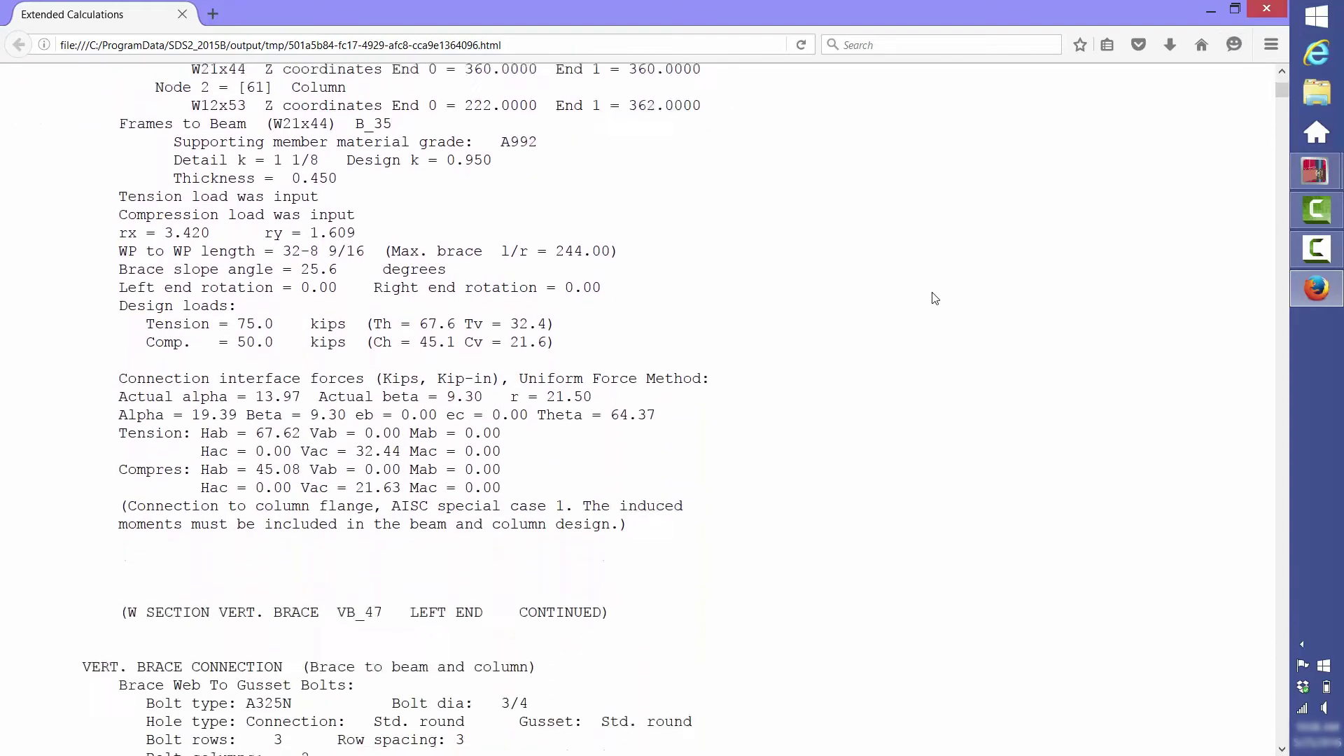
scroll(936, 299, down, 7)
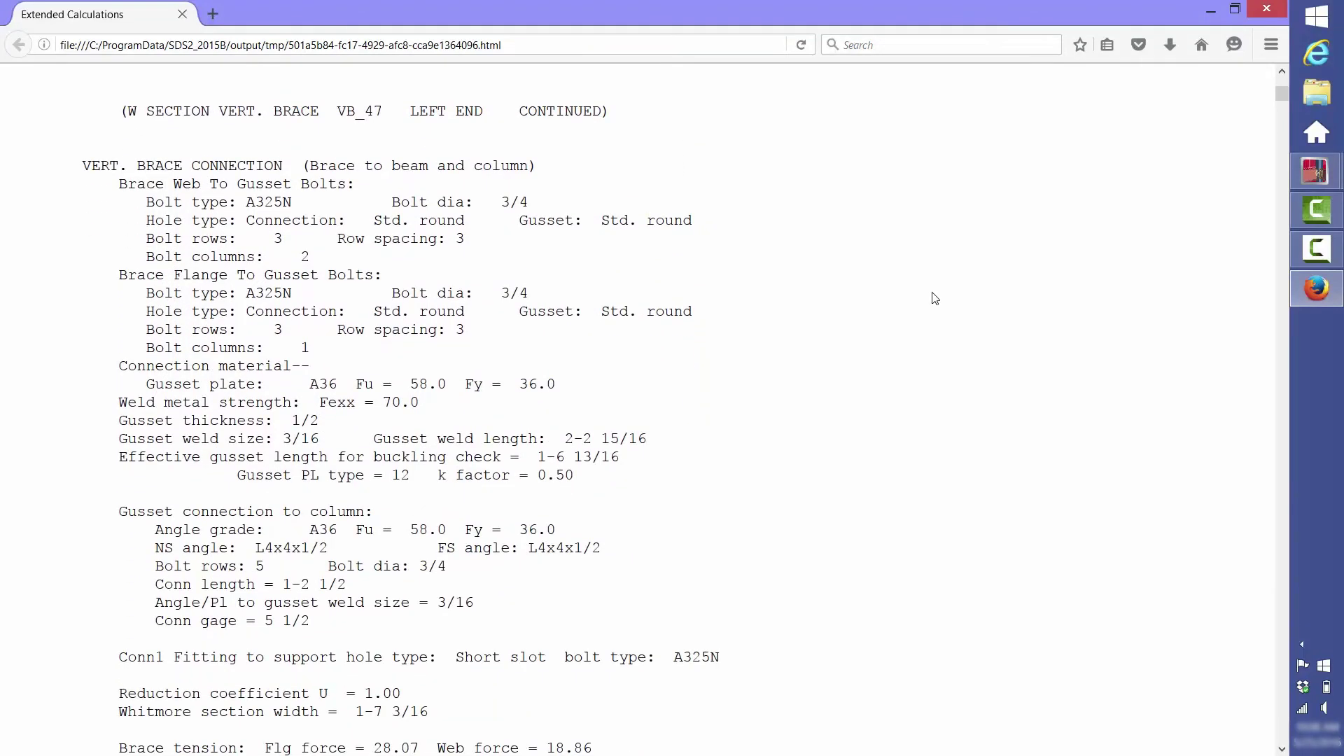
scroll(935, 299, down, 7)
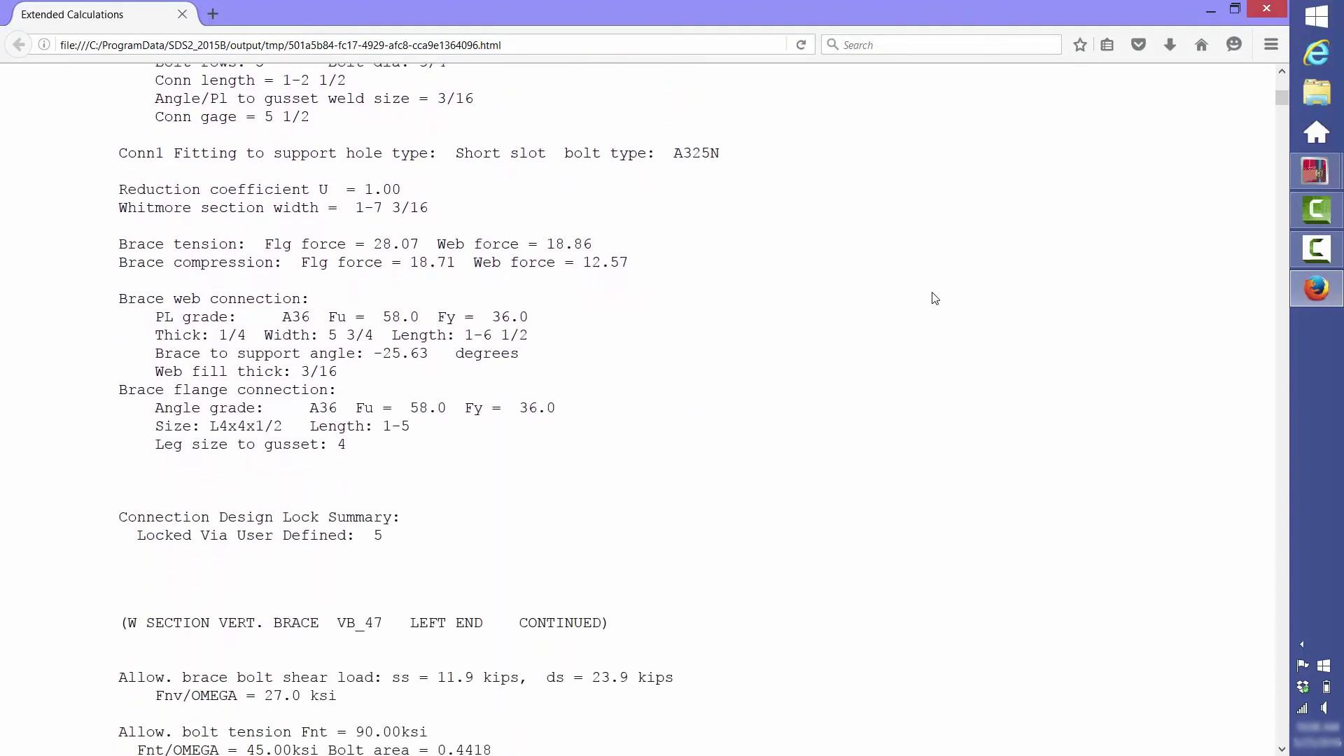
scroll(935, 299, down, 9)
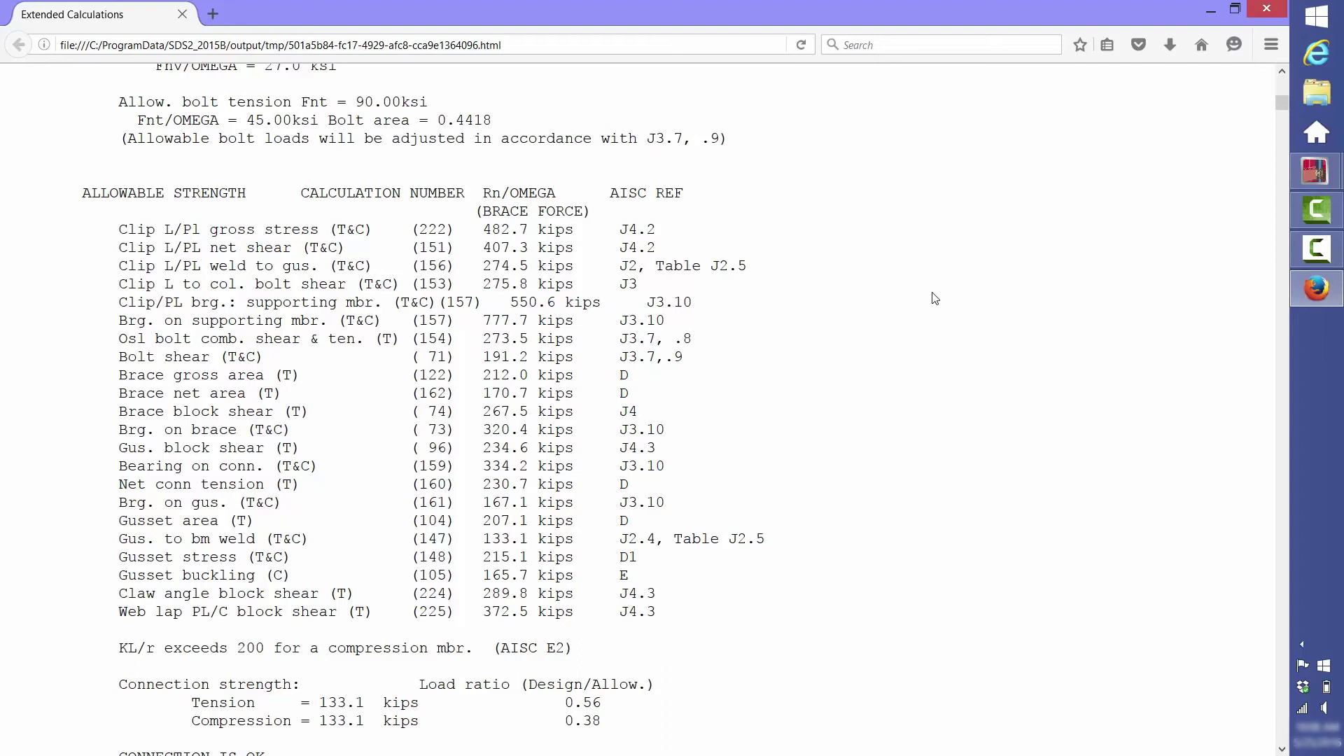
scroll(935, 299, down, 3)
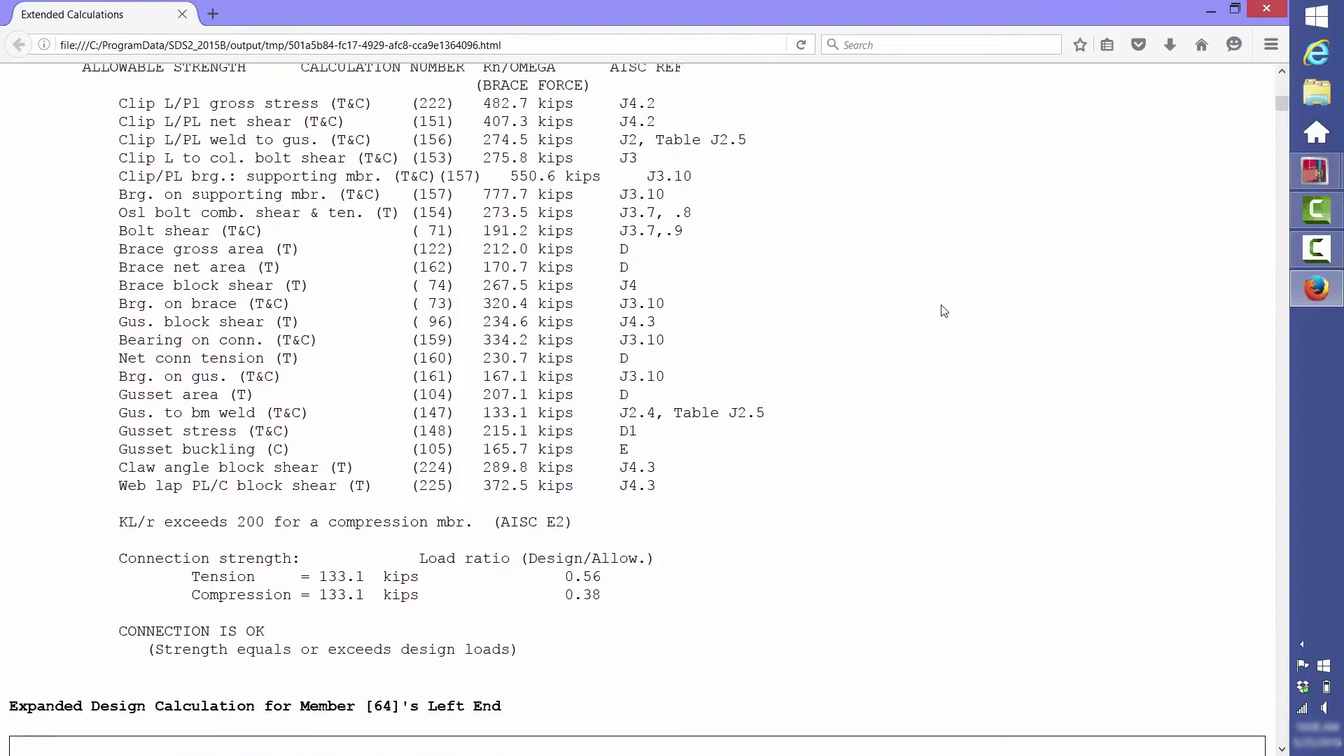
middle_click(940, 304)
scroll(940, 305, down, 6)
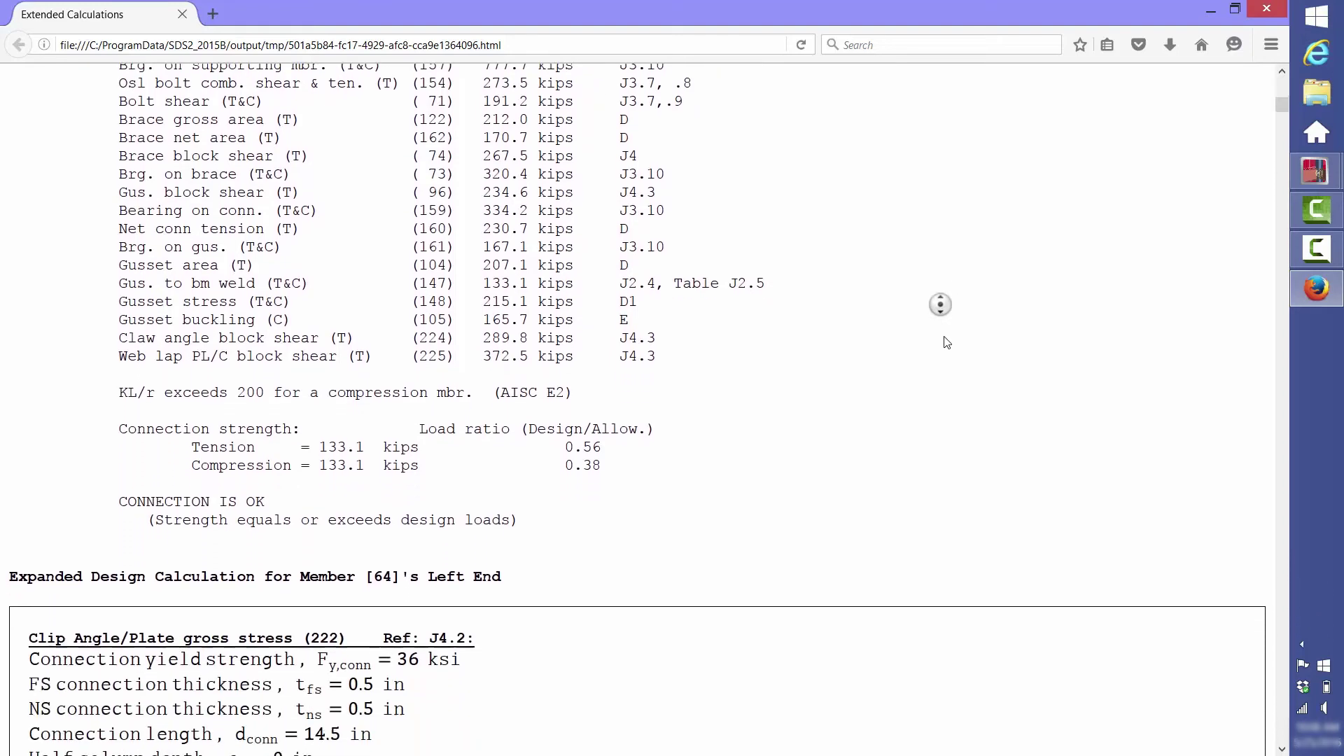
scroll(946, 343, down, 15)
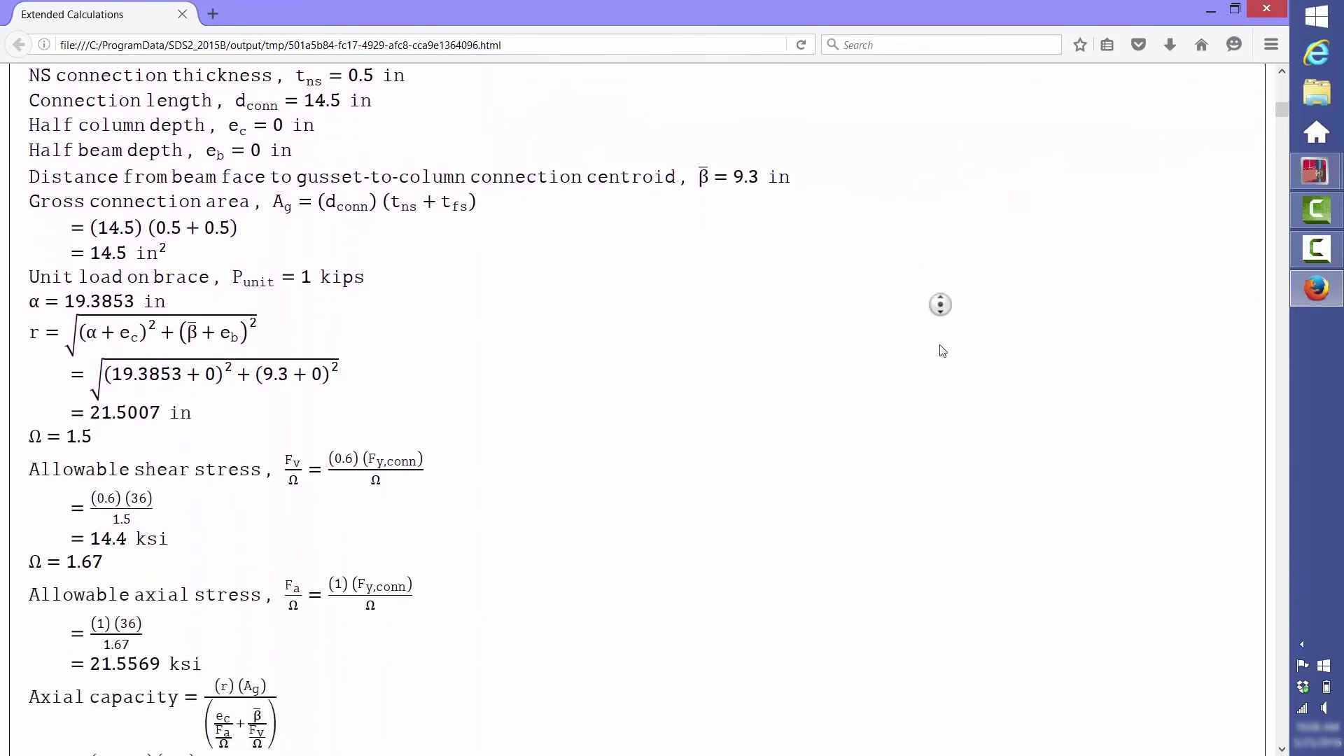
scroll(943, 350, down, 15)
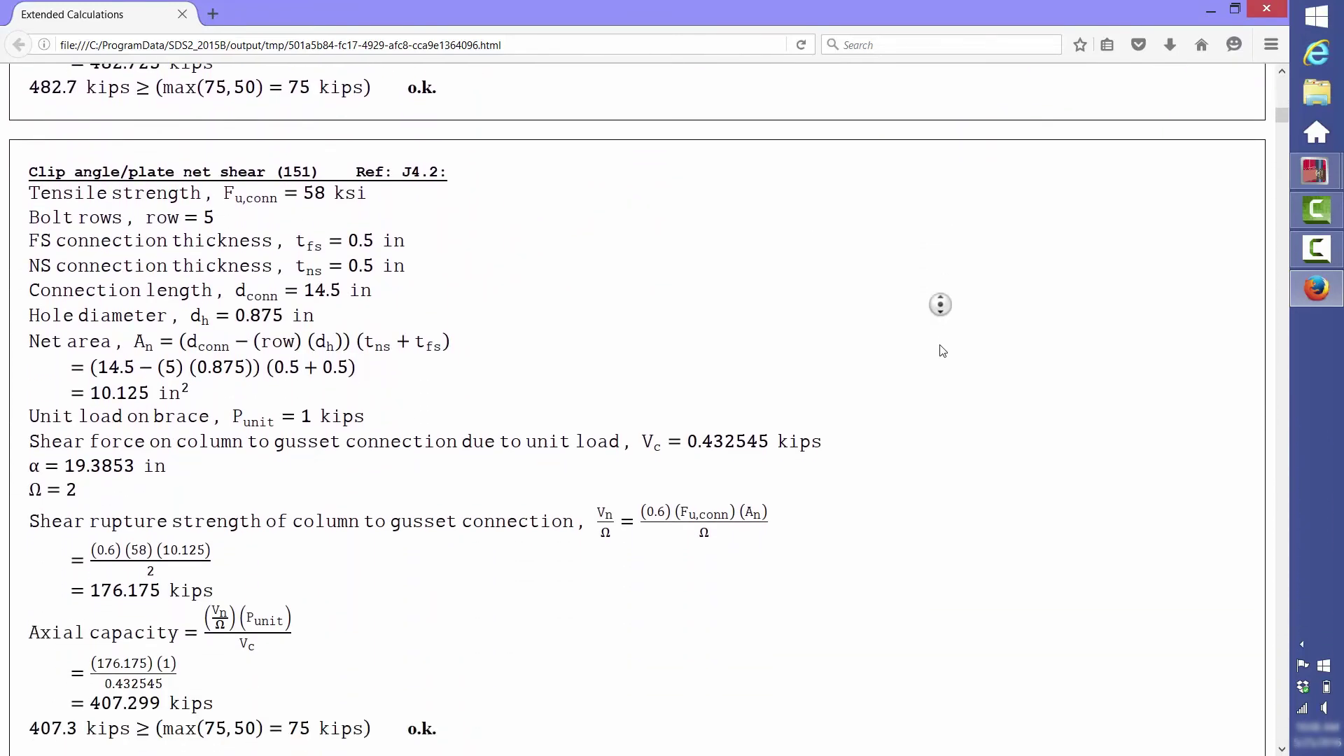
scroll(943, 350, down, 15)
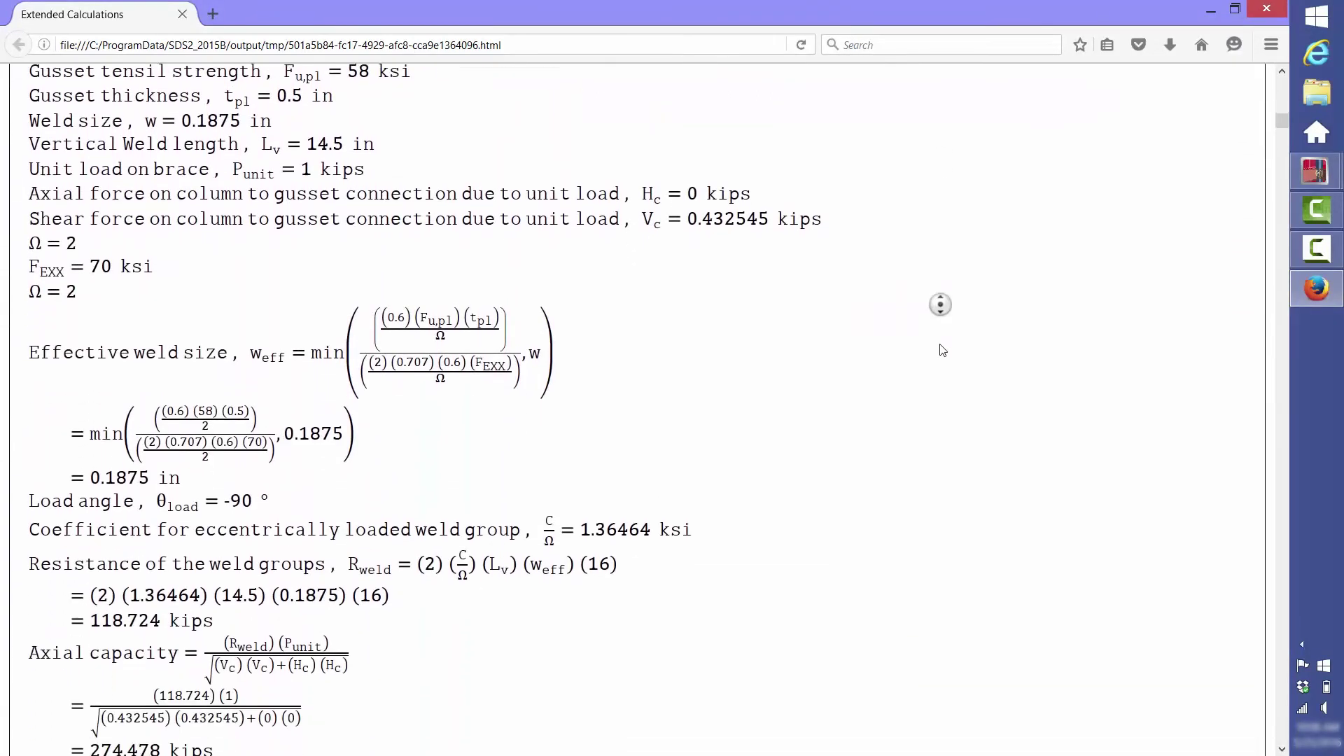
scroll(942, 351, down, 15)
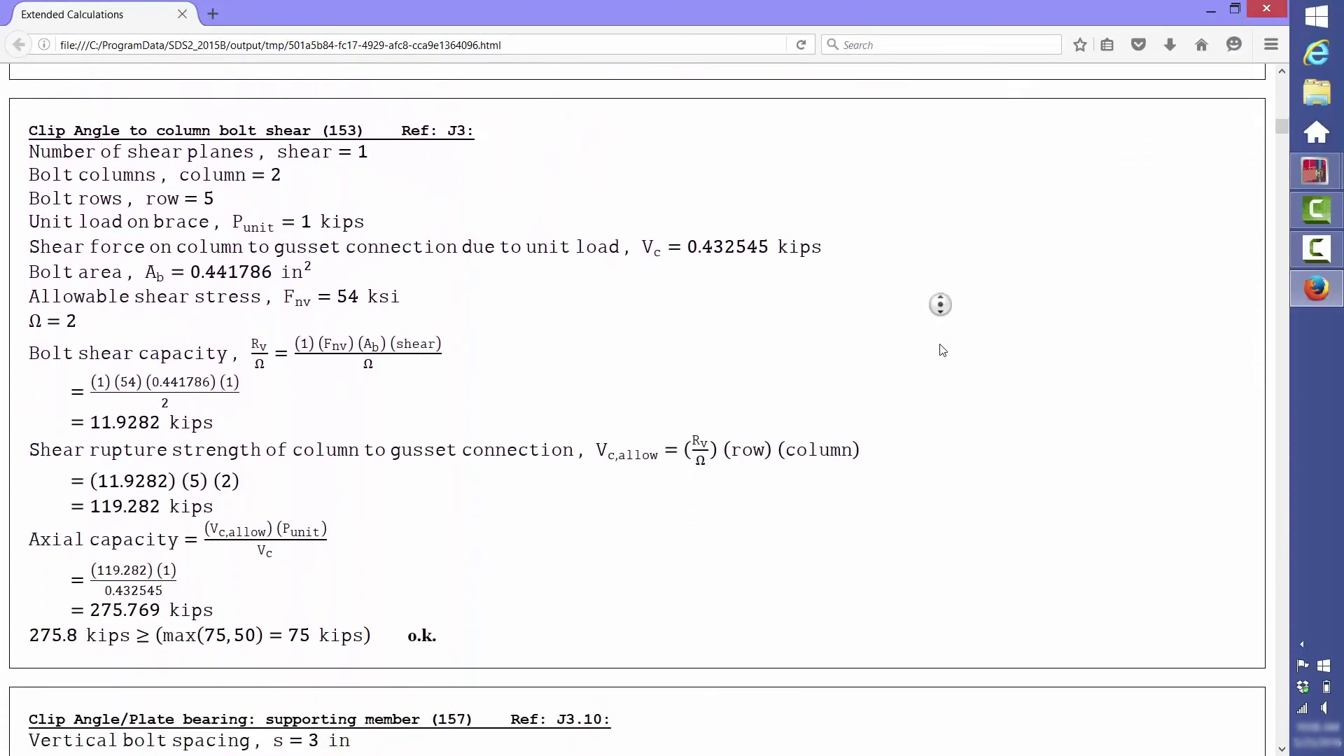
scroll(943, 351, down, 10)
middle_click(946, 347)
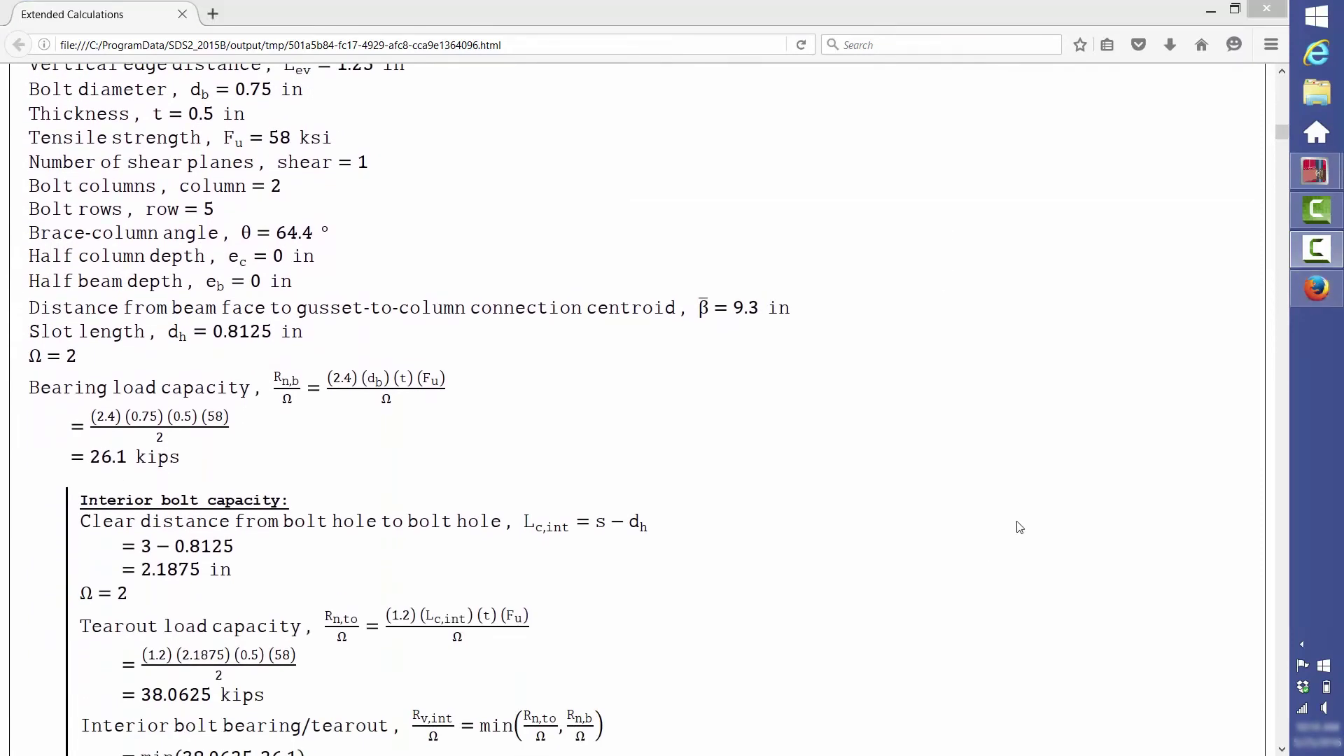
Close the report, switch to ISO then elevation view A, and frame the upper-left beam-column joint
click(1267, 7)
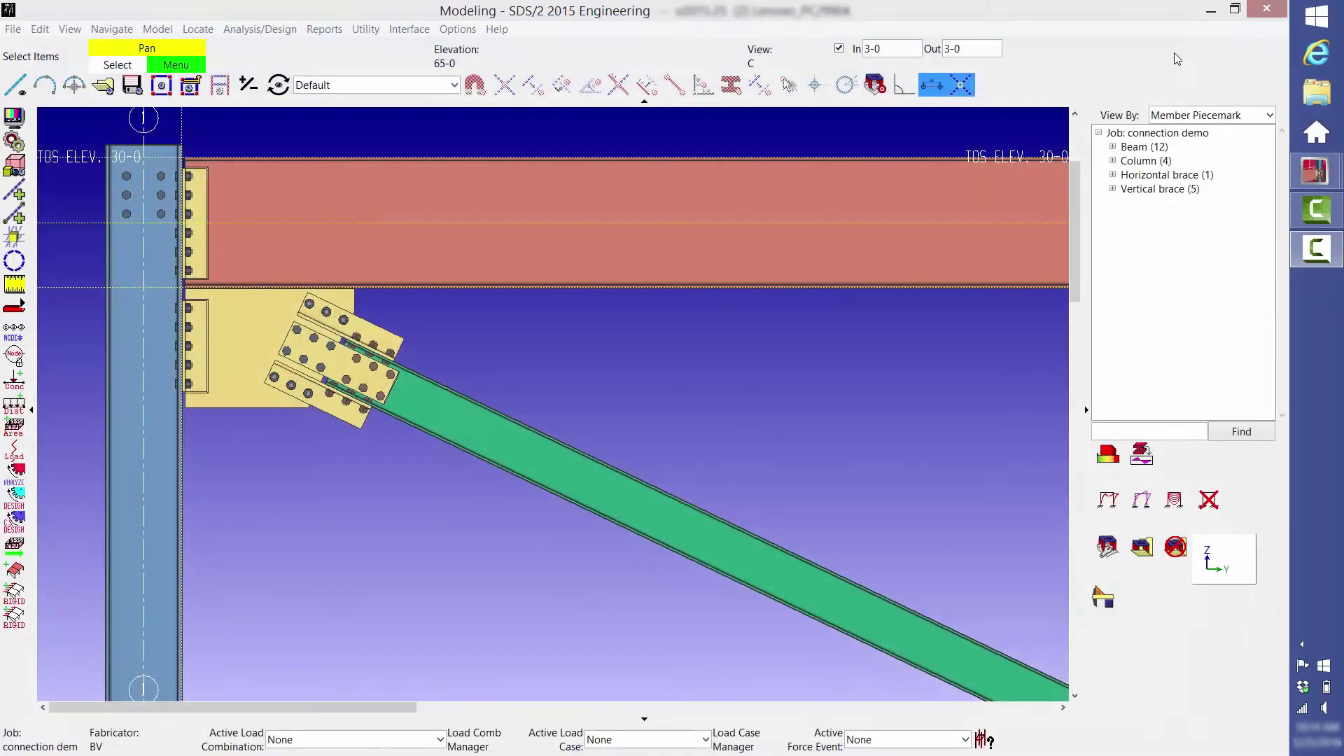
click(103, 84)
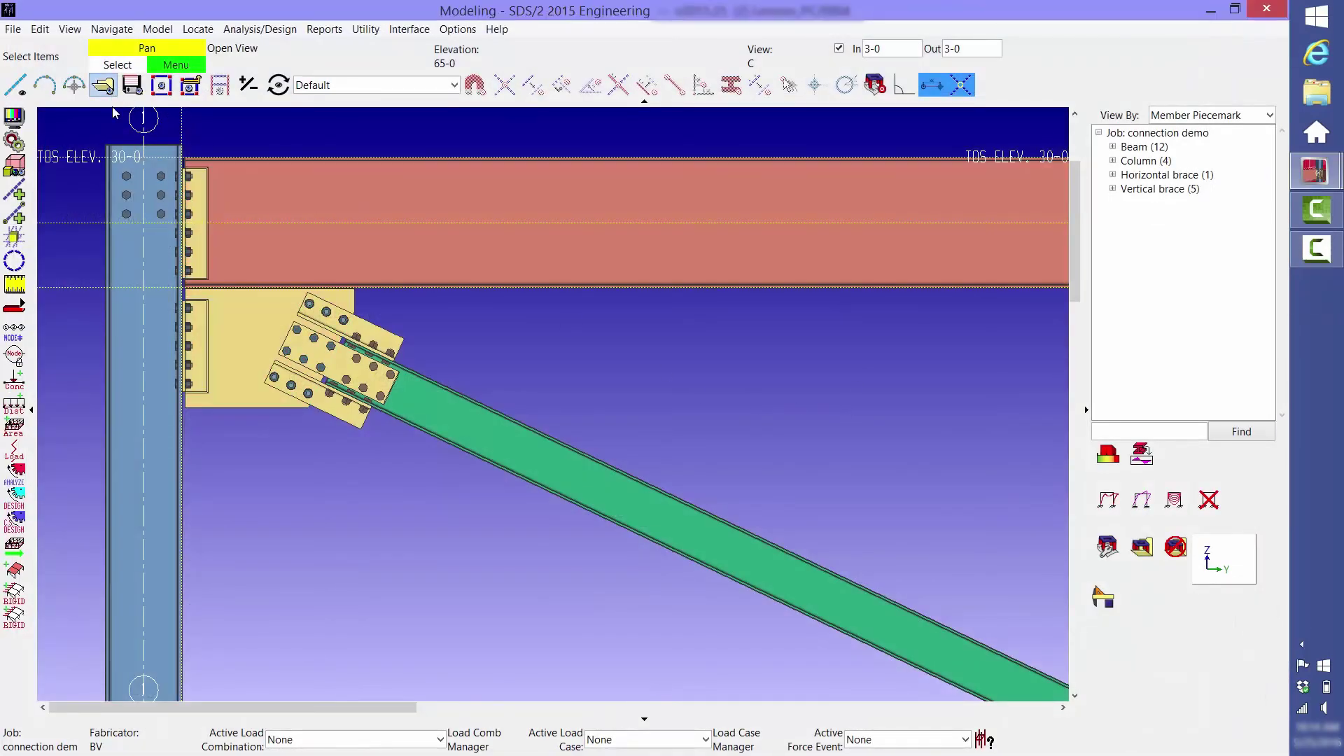
double_click(399, 345)
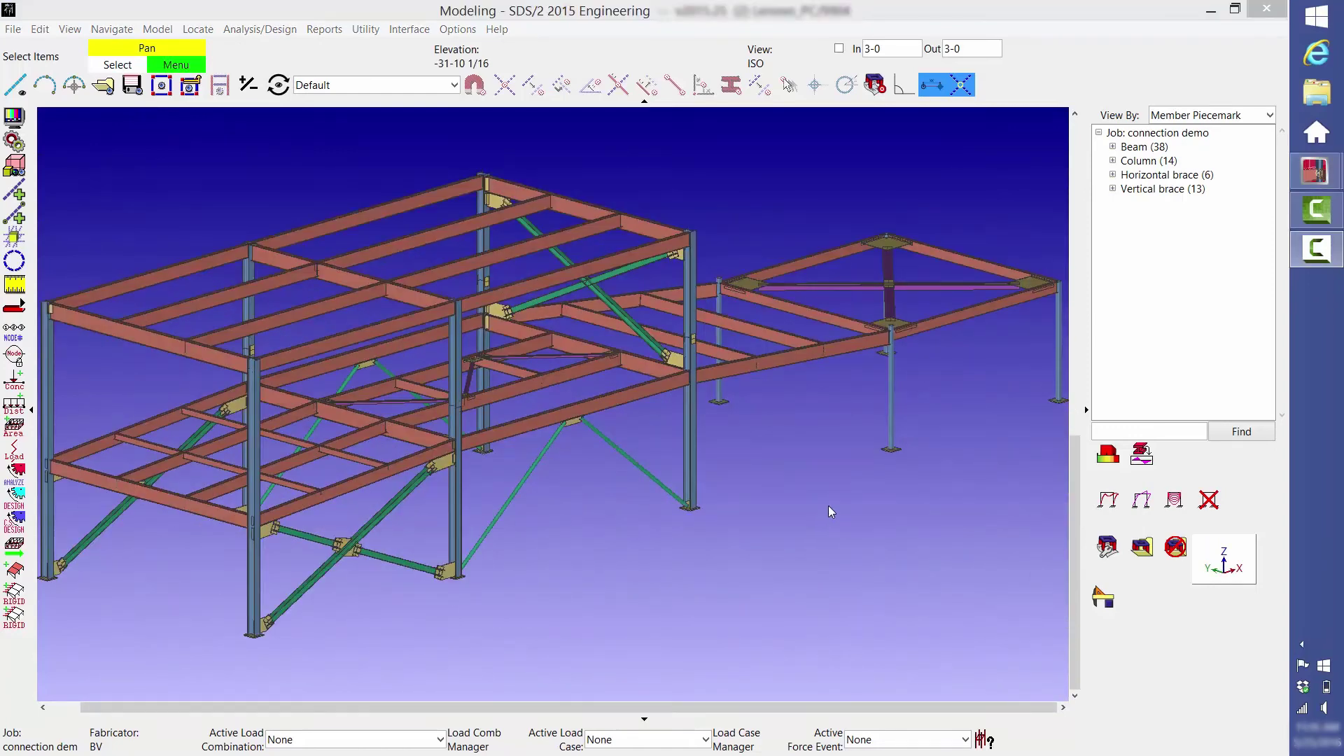
click(105, 84)
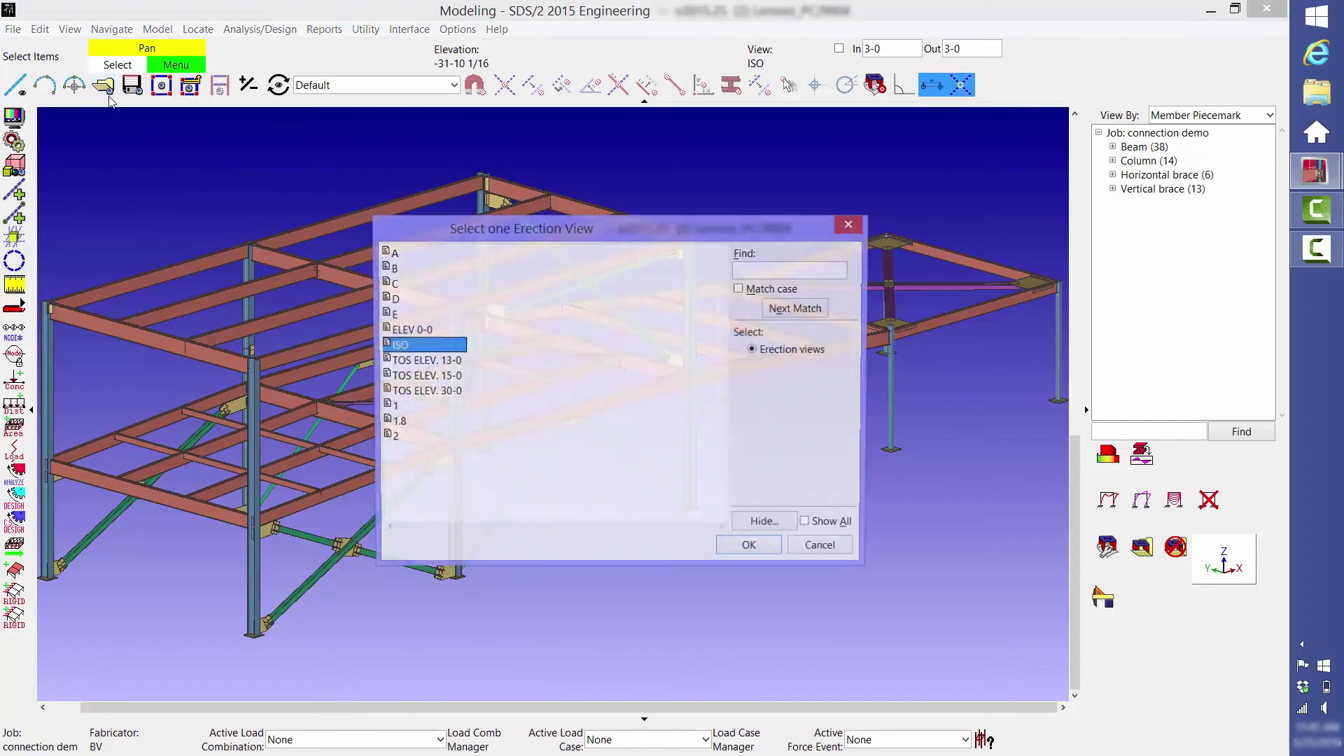
double_click(392, 254)
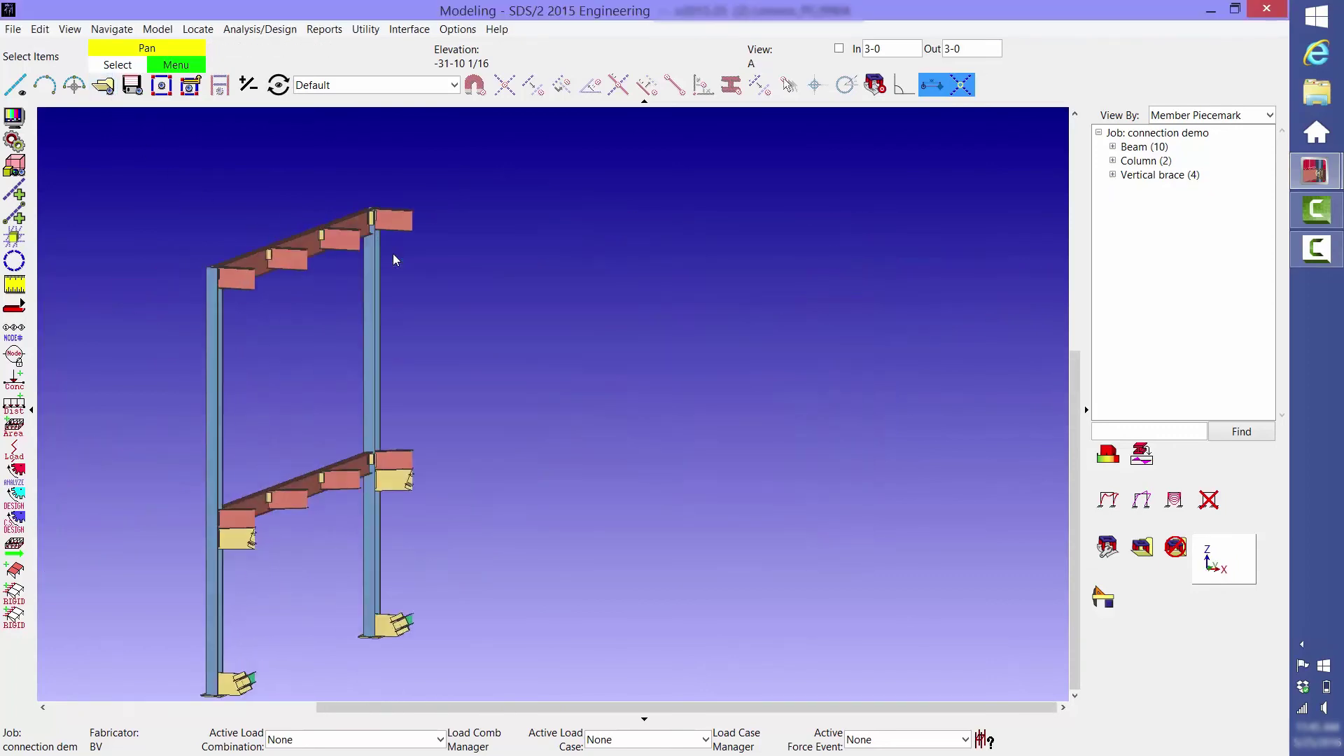
scroll(296, 157, up, 5)
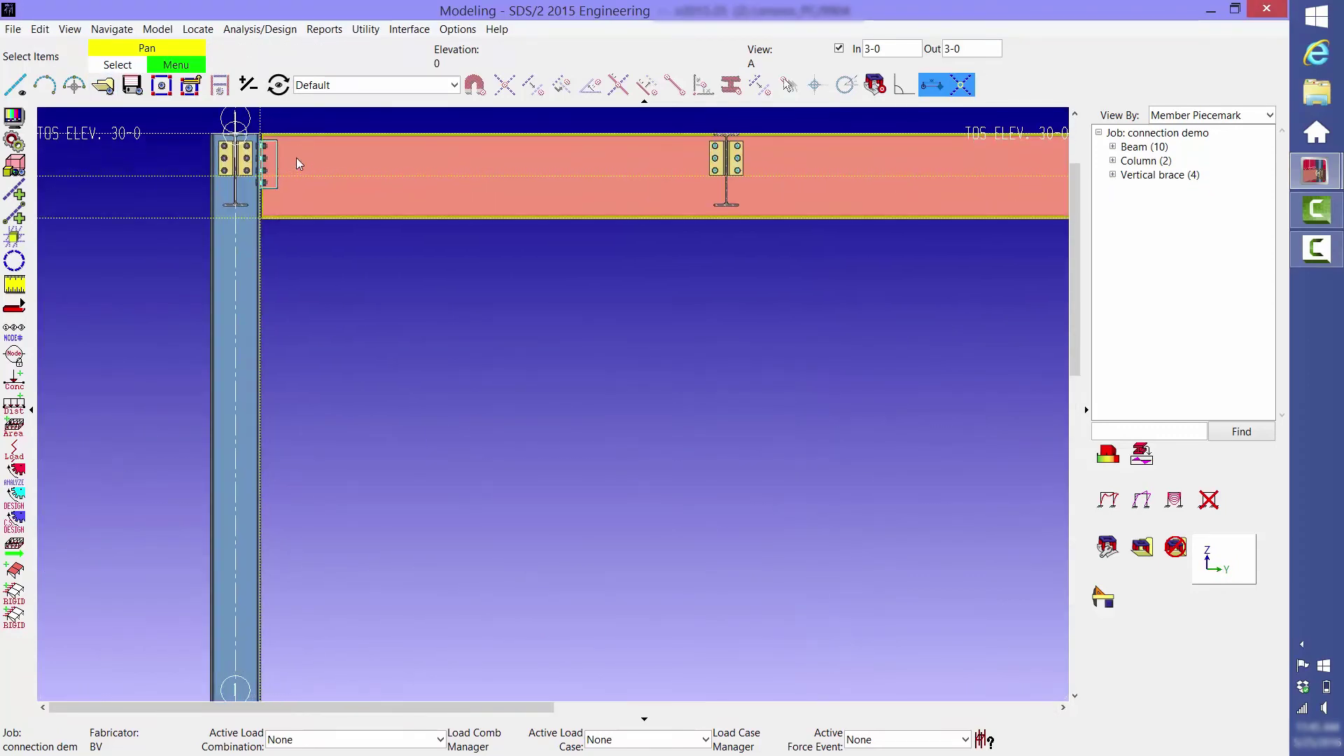
middle_drag(332, 305, 395, 360)
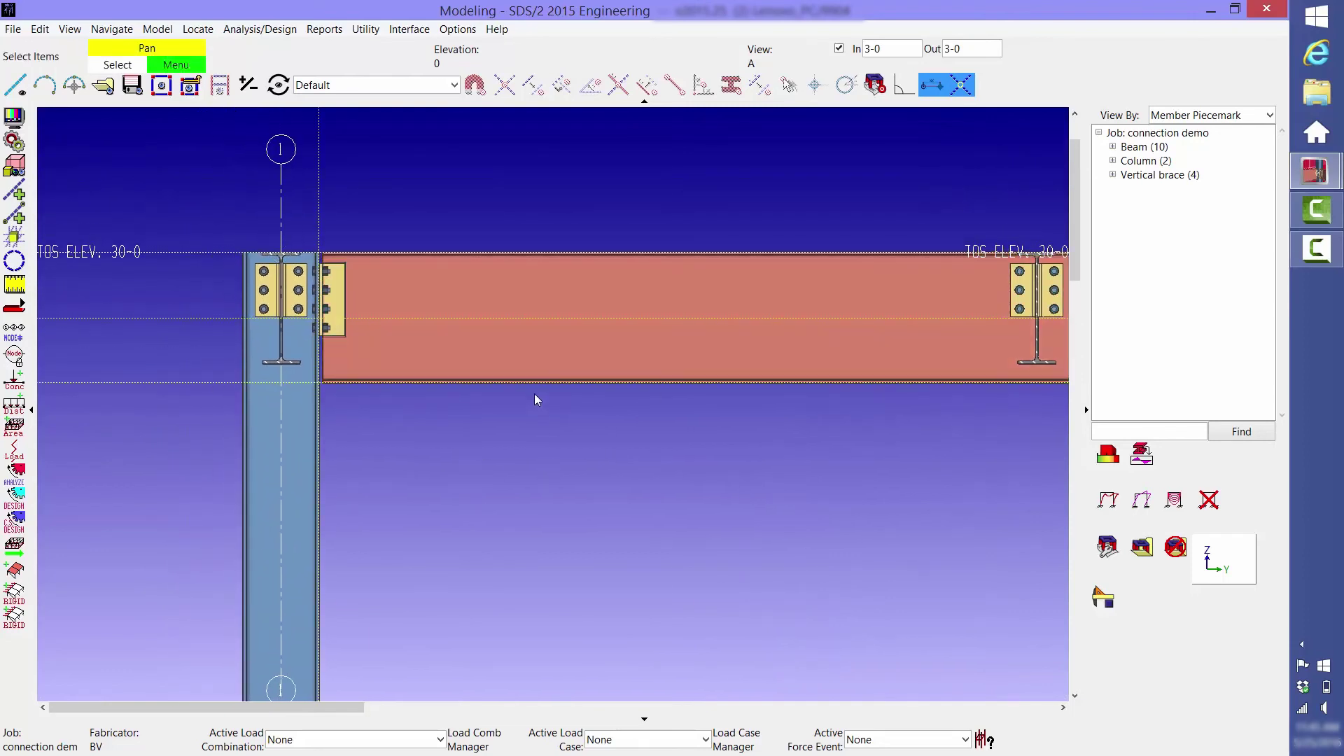
Give top beam member 67 a fixed left-end shear load of 160 kips
double_click(531, 367)
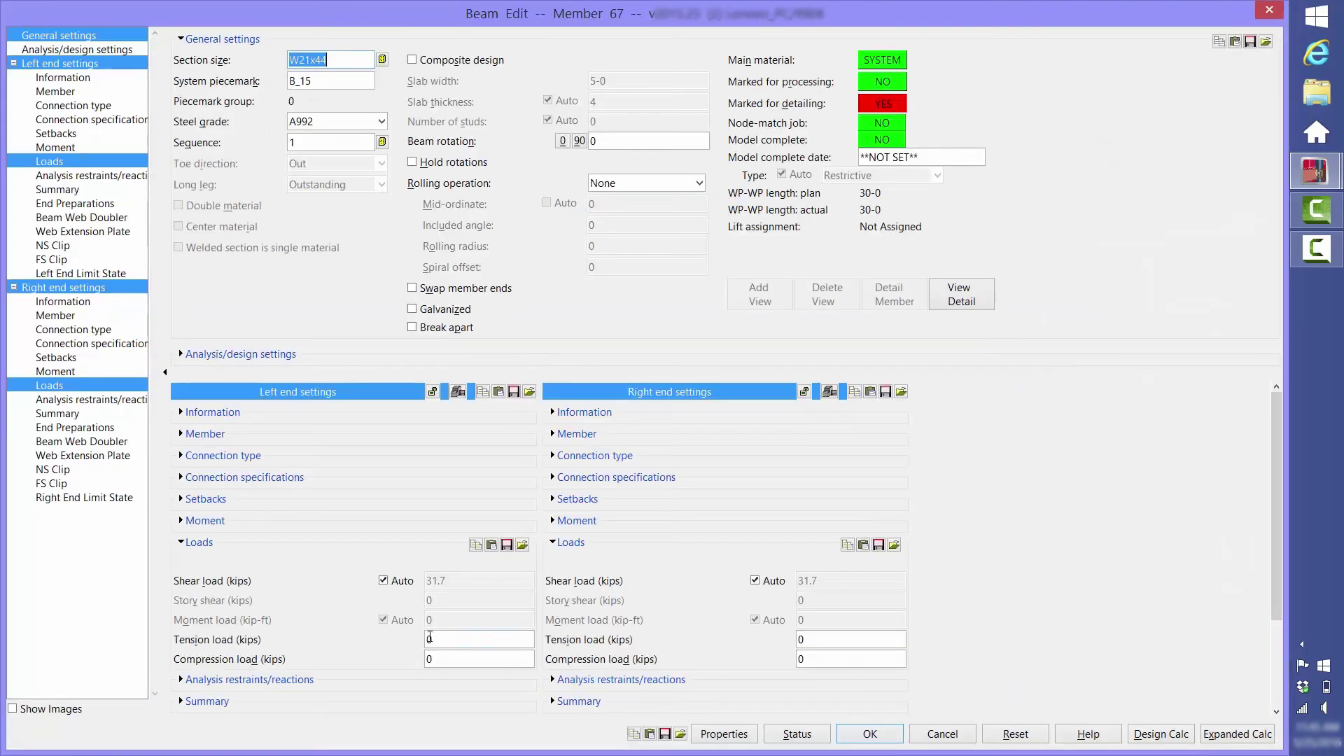
click(383, 581)
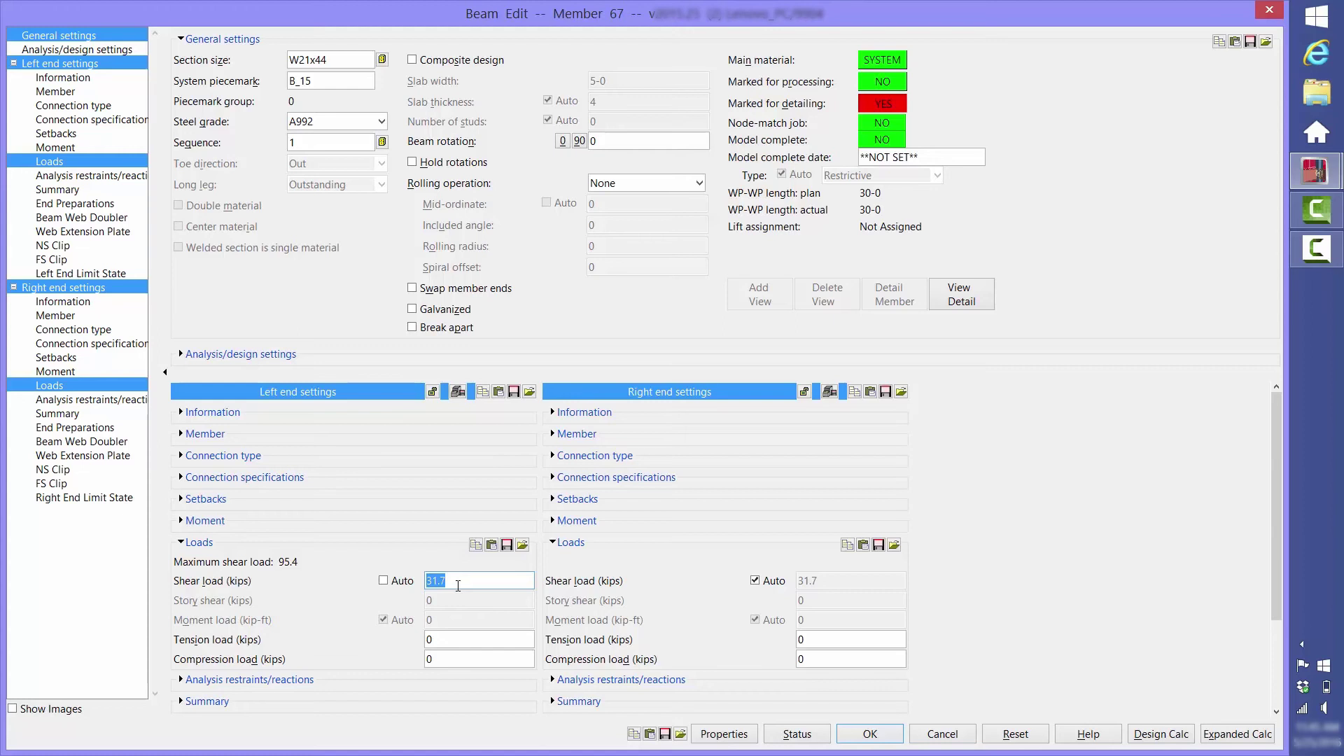
text(160)
click(861, 733)
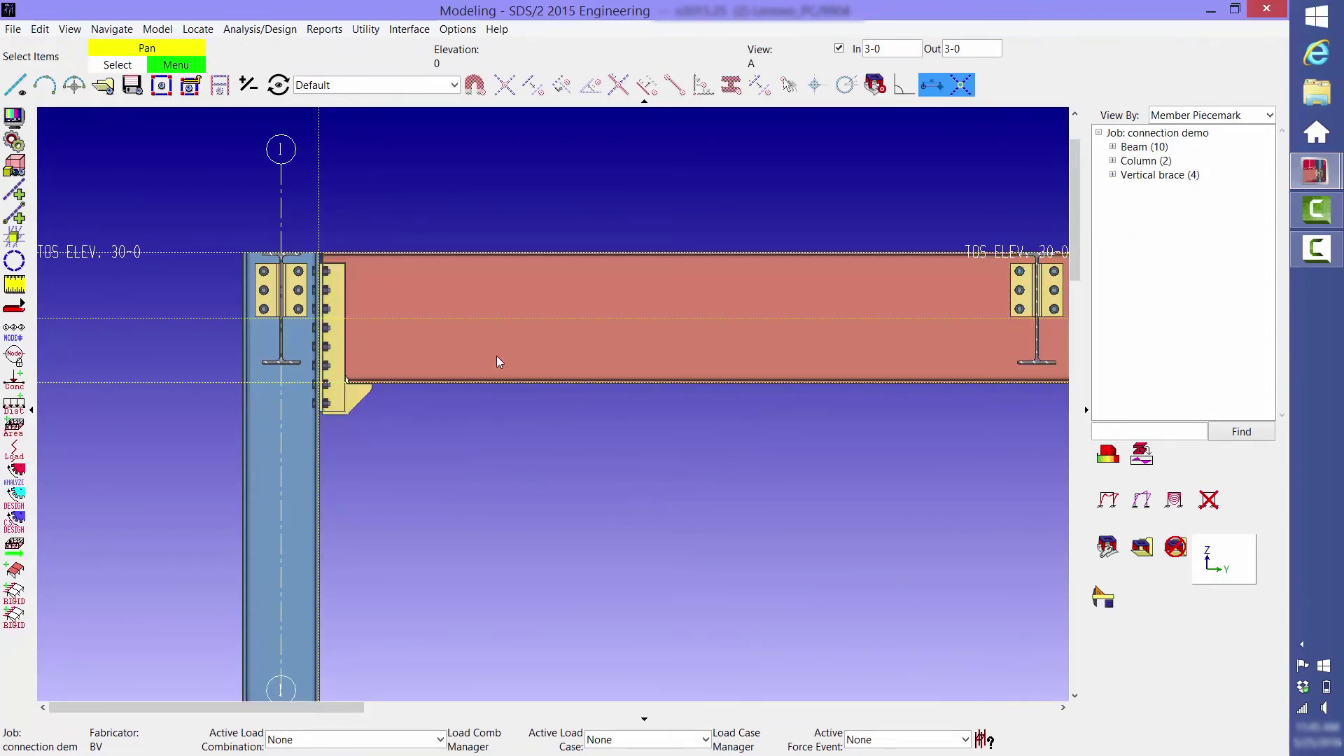
Change beam member 67's section size to W24x55 and reprocess the members
double_click(497, 357)
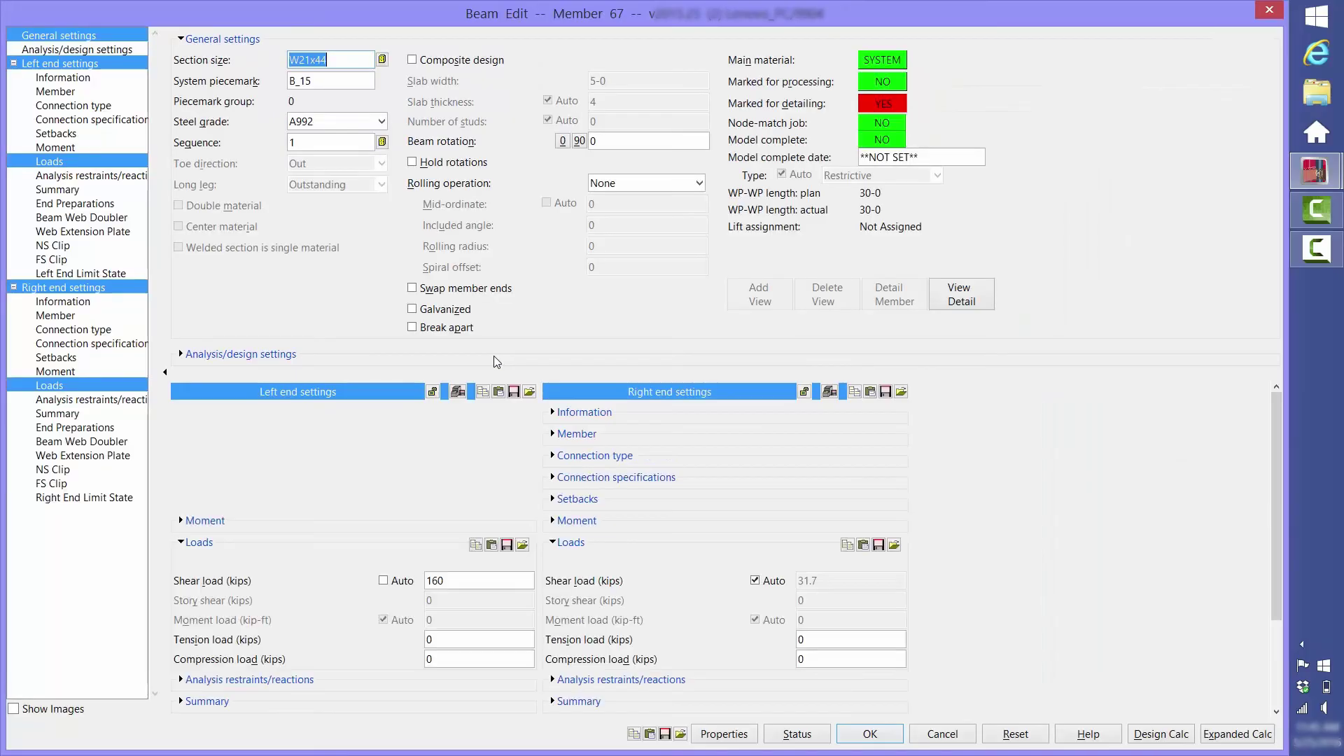
click(383, 59)
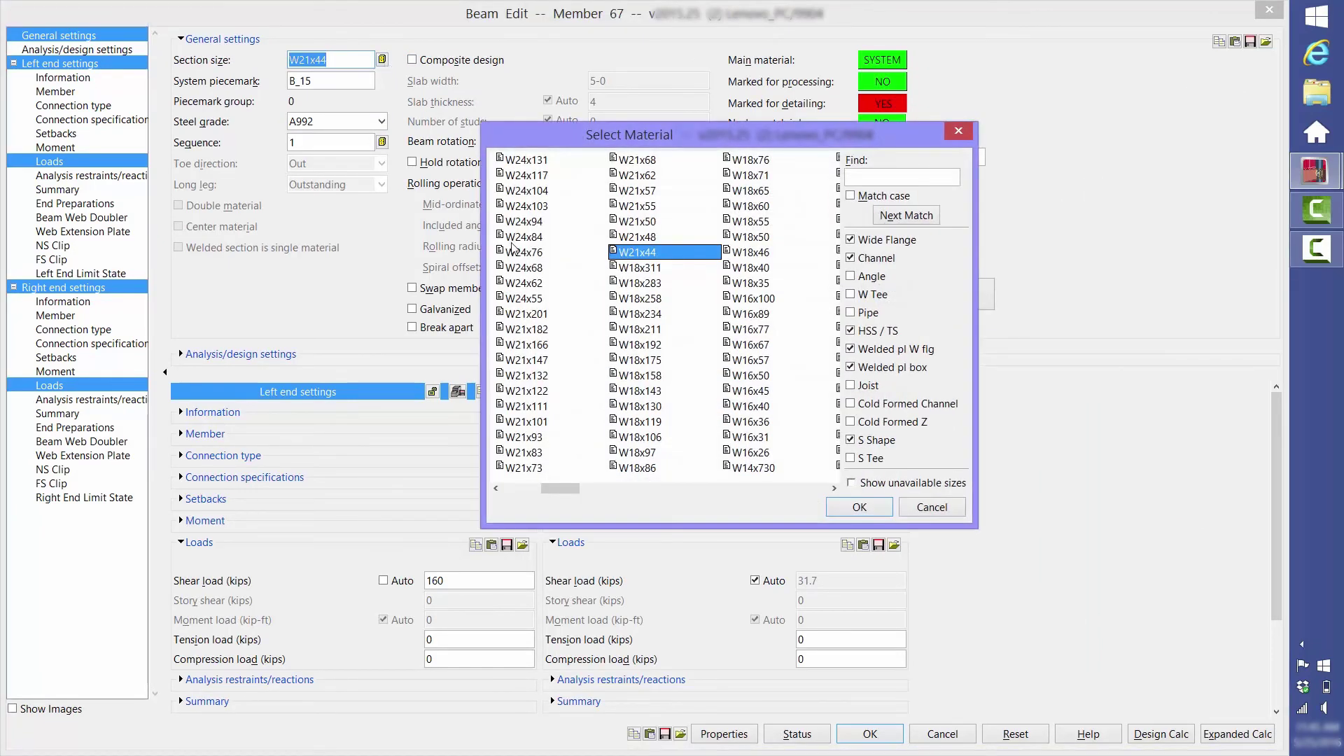
click(530, 299)
double_click(530, 299)
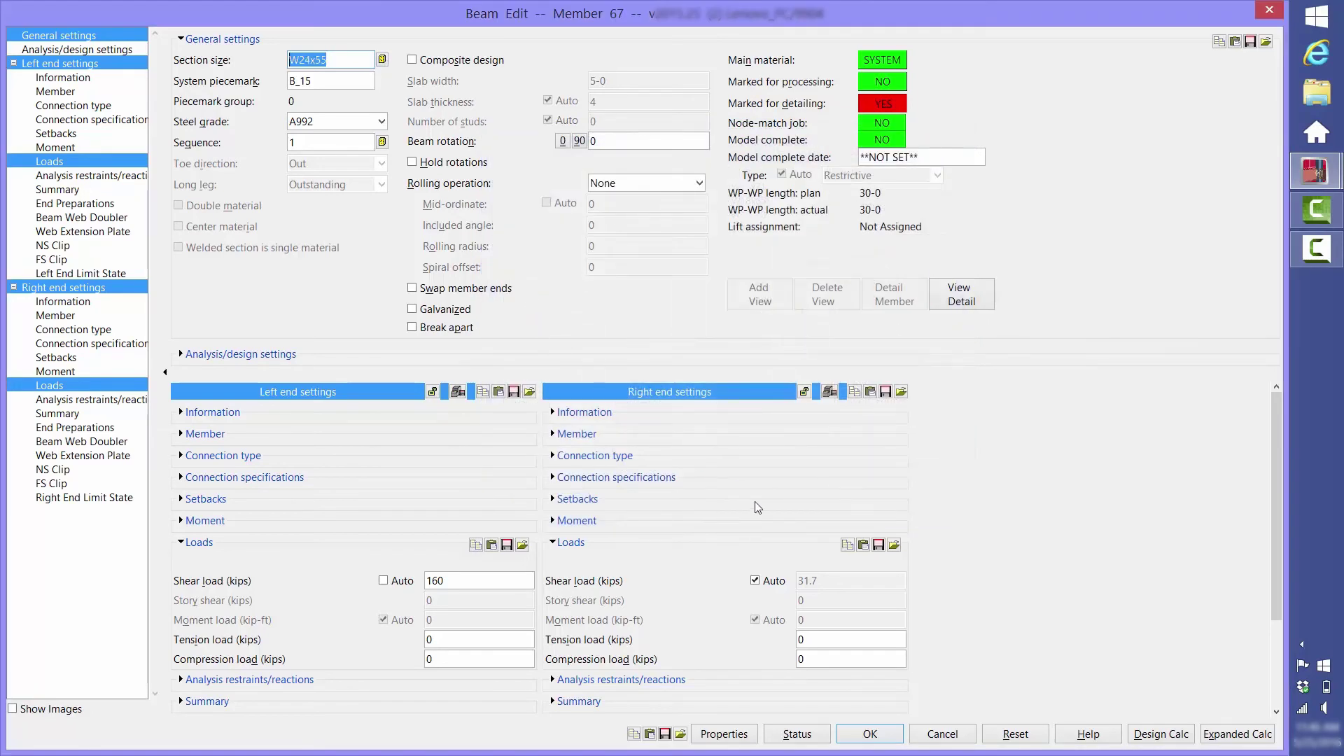
click(868, 733)
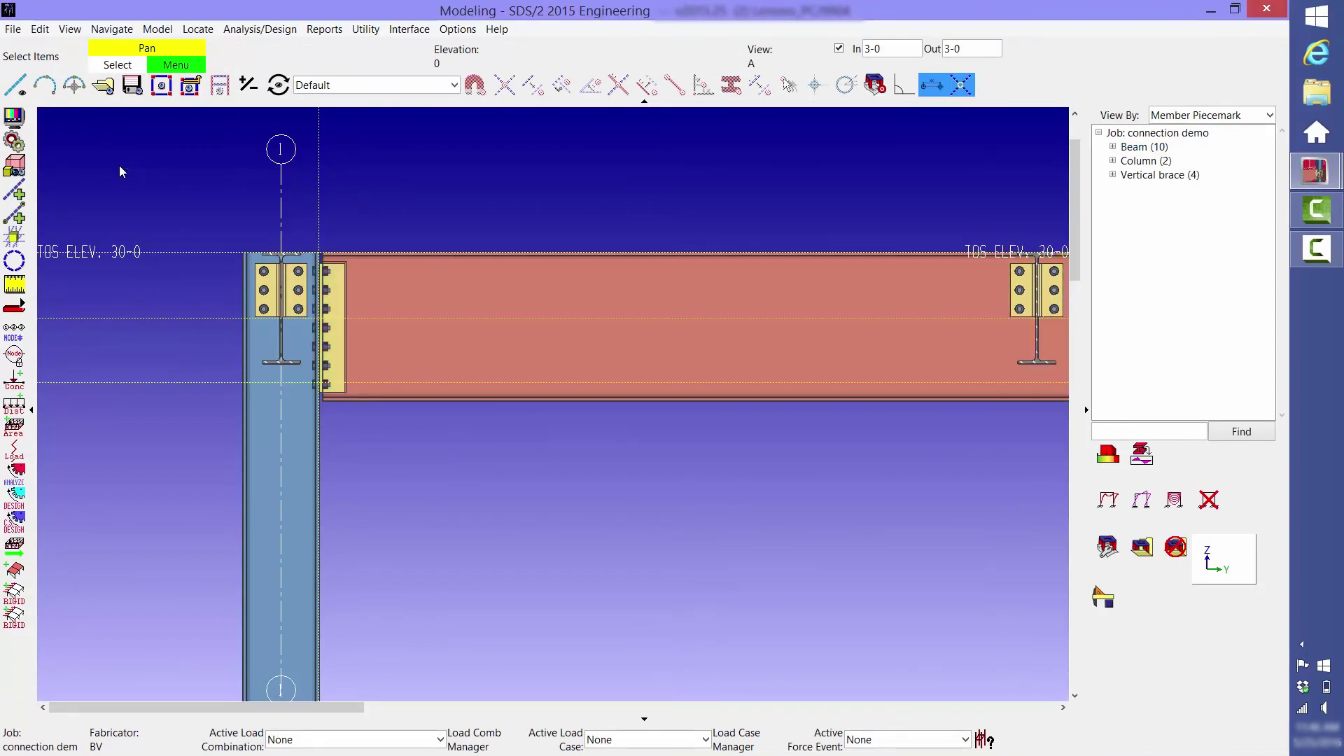
Switch to the ISO view, then to elevation view B
click(104, 85)
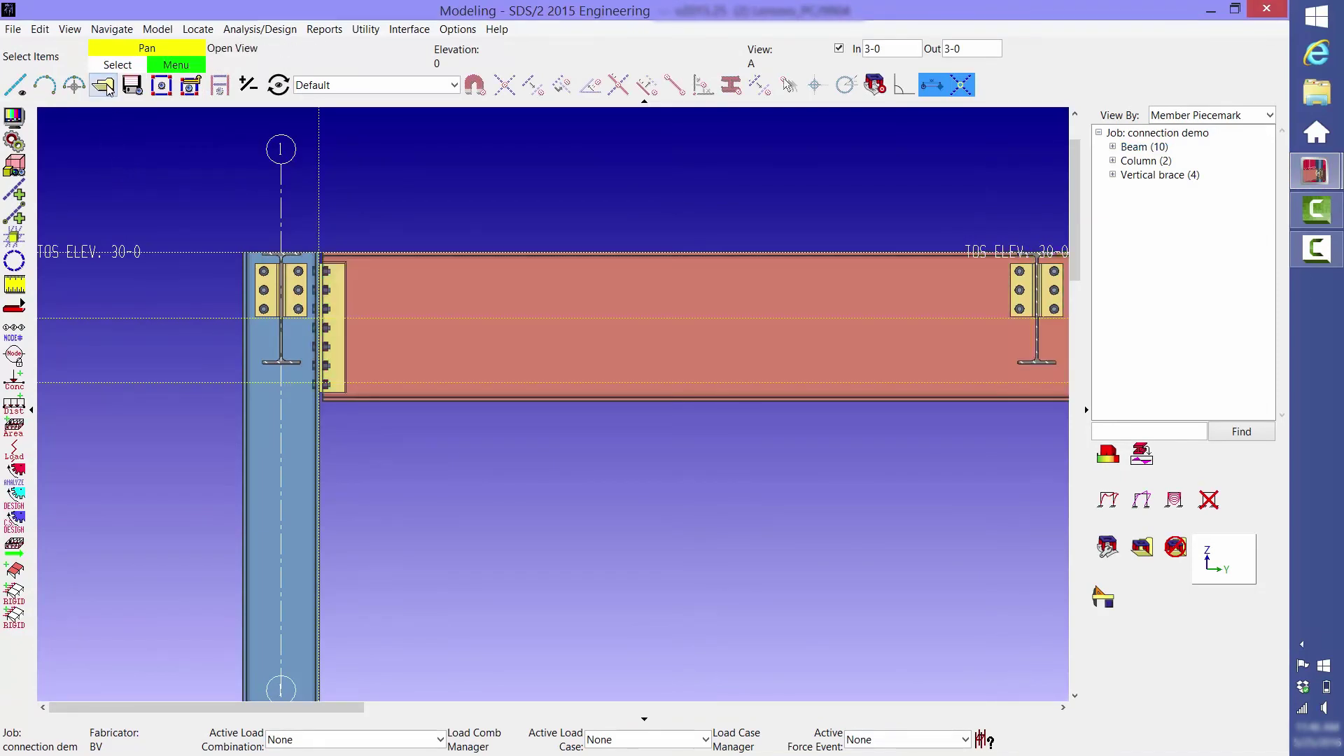
double_click(413, 348)
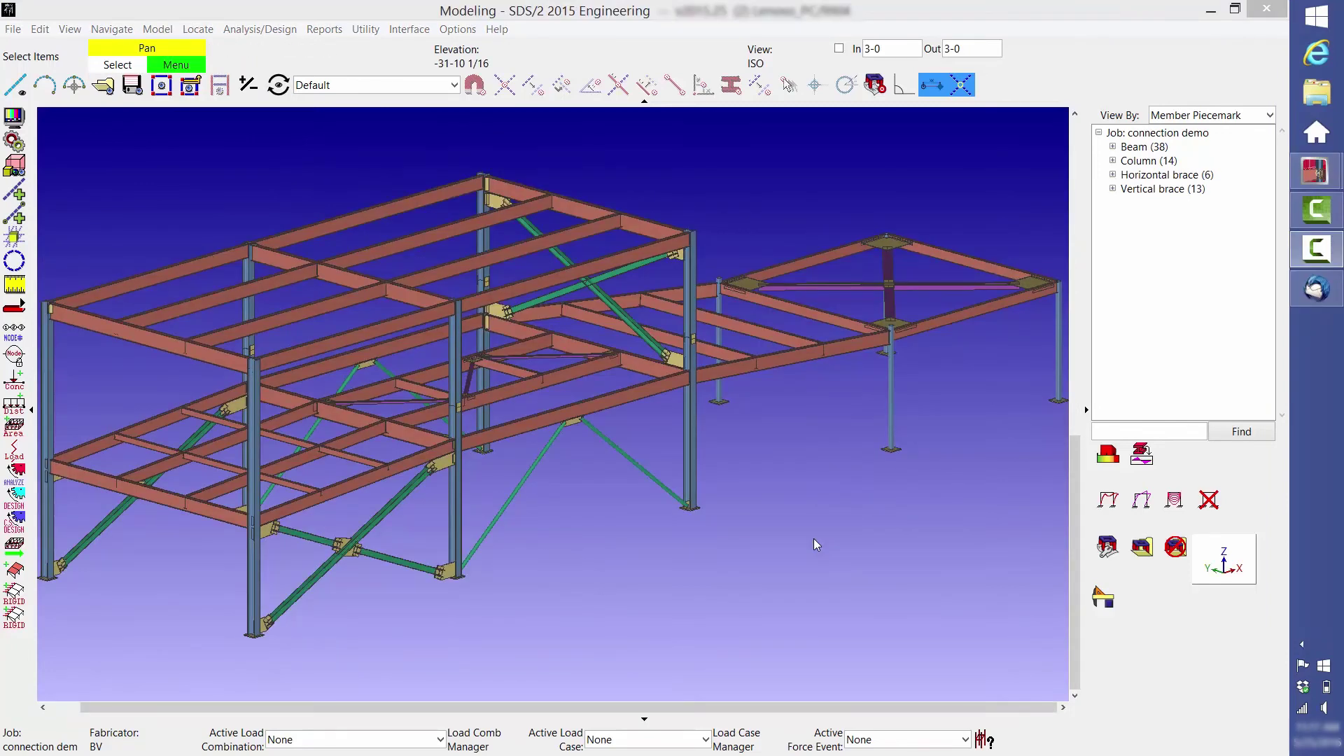
click(105, 85)
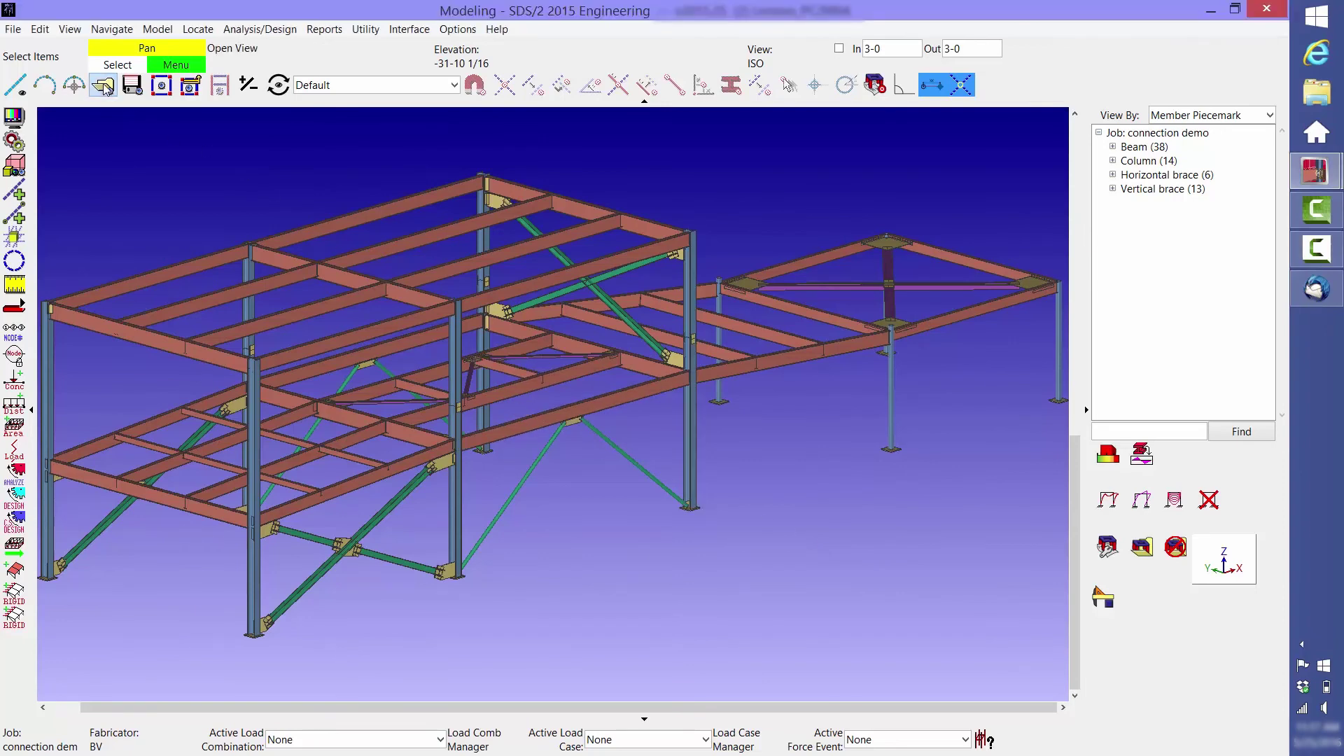
double_click(393, 268)
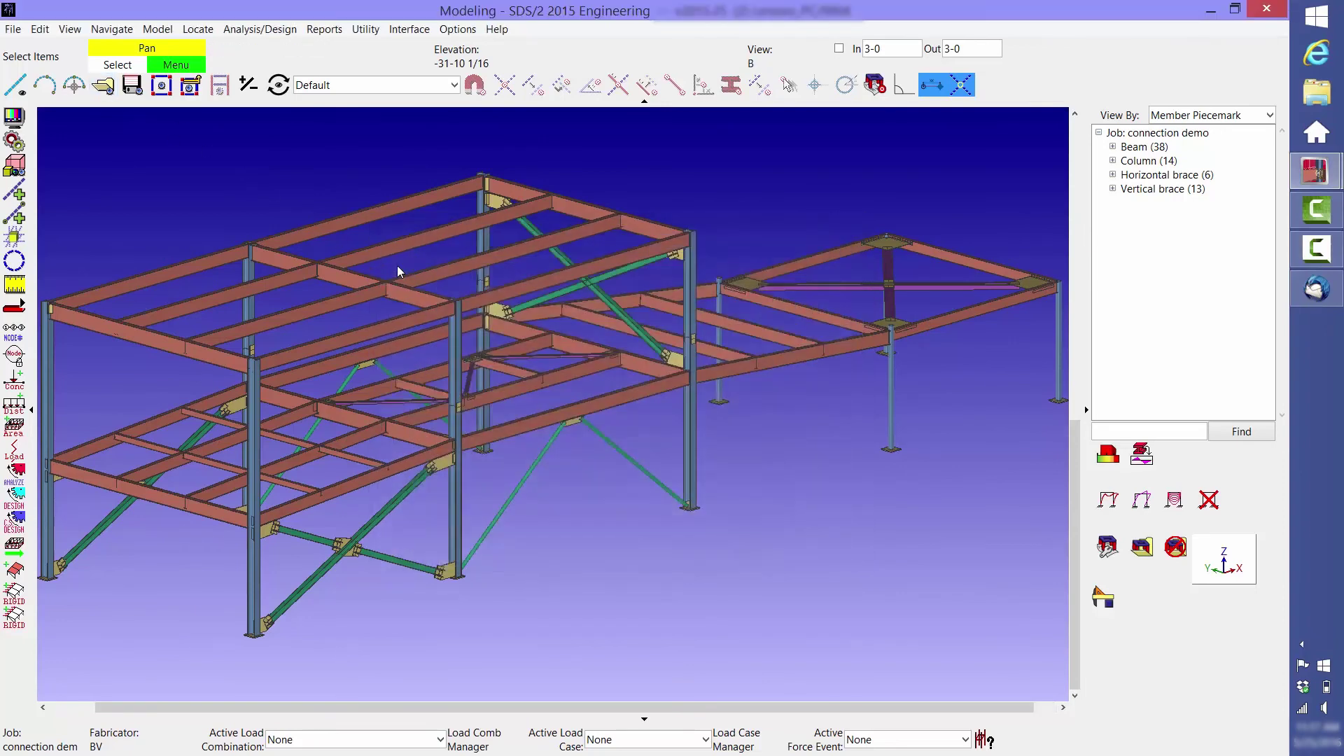
Zoom and rotate into a close 3-D view of the top-left beam-column connection, selecting its beam
middle_drag(471, 321, 601, 466)
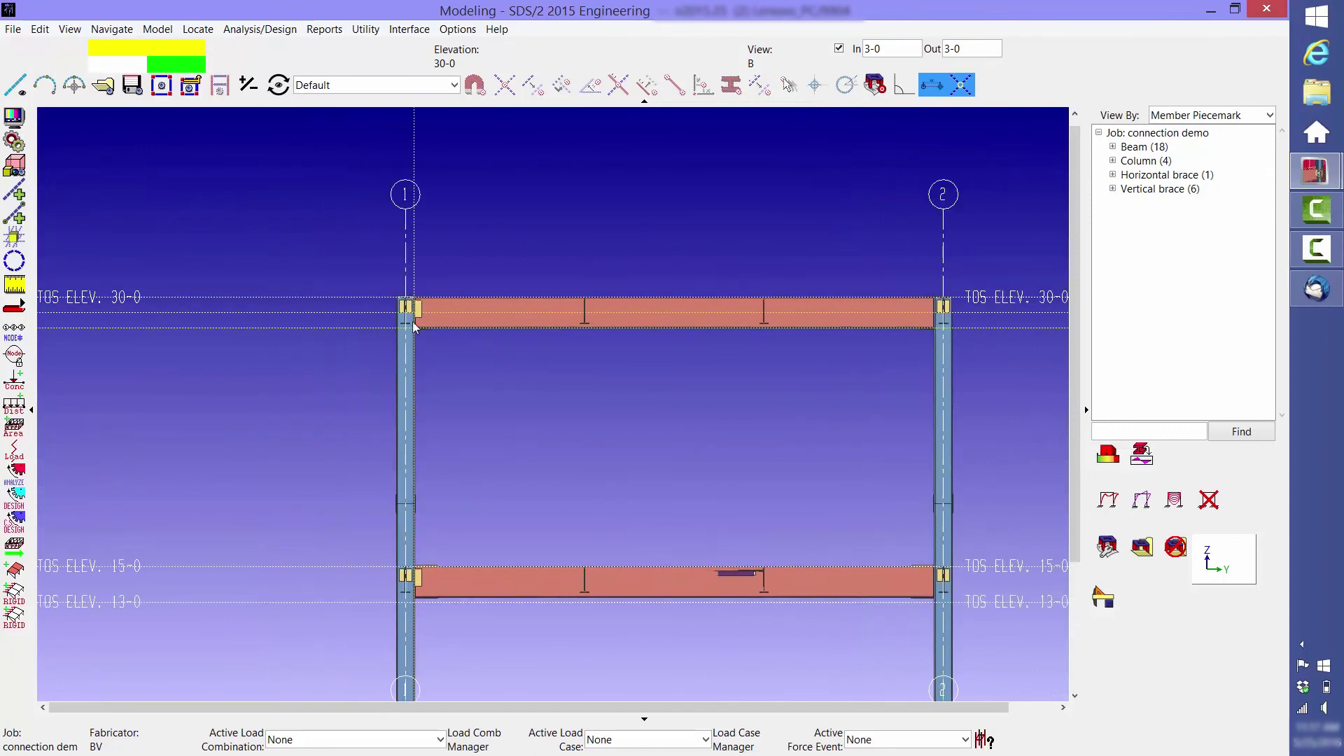
scroll(448, 317, up, 3)
shift+middle_drag(446, 325, 450, 288)
scroll(450, 288, up, 5)
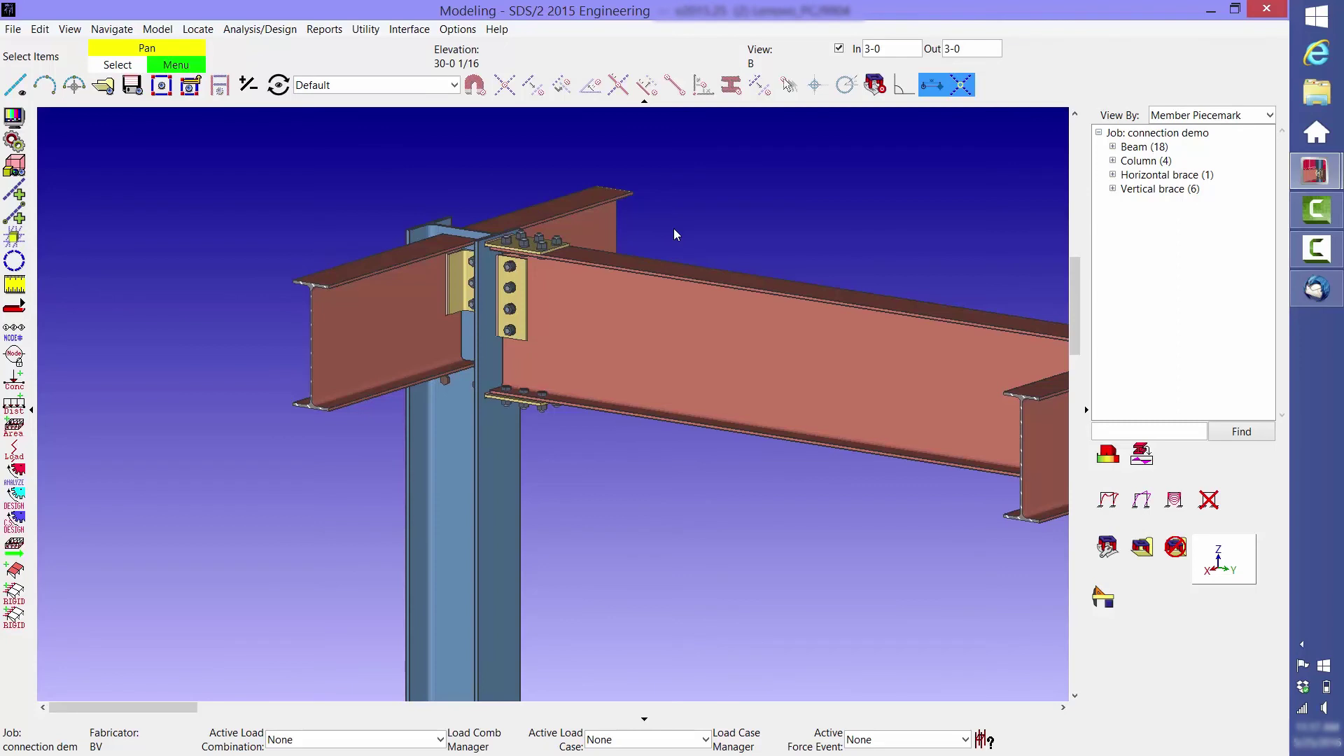
click(646, 301)
Change the beam's left-end moment load from 50 to 65 kip-ft
double_click(645, 300)
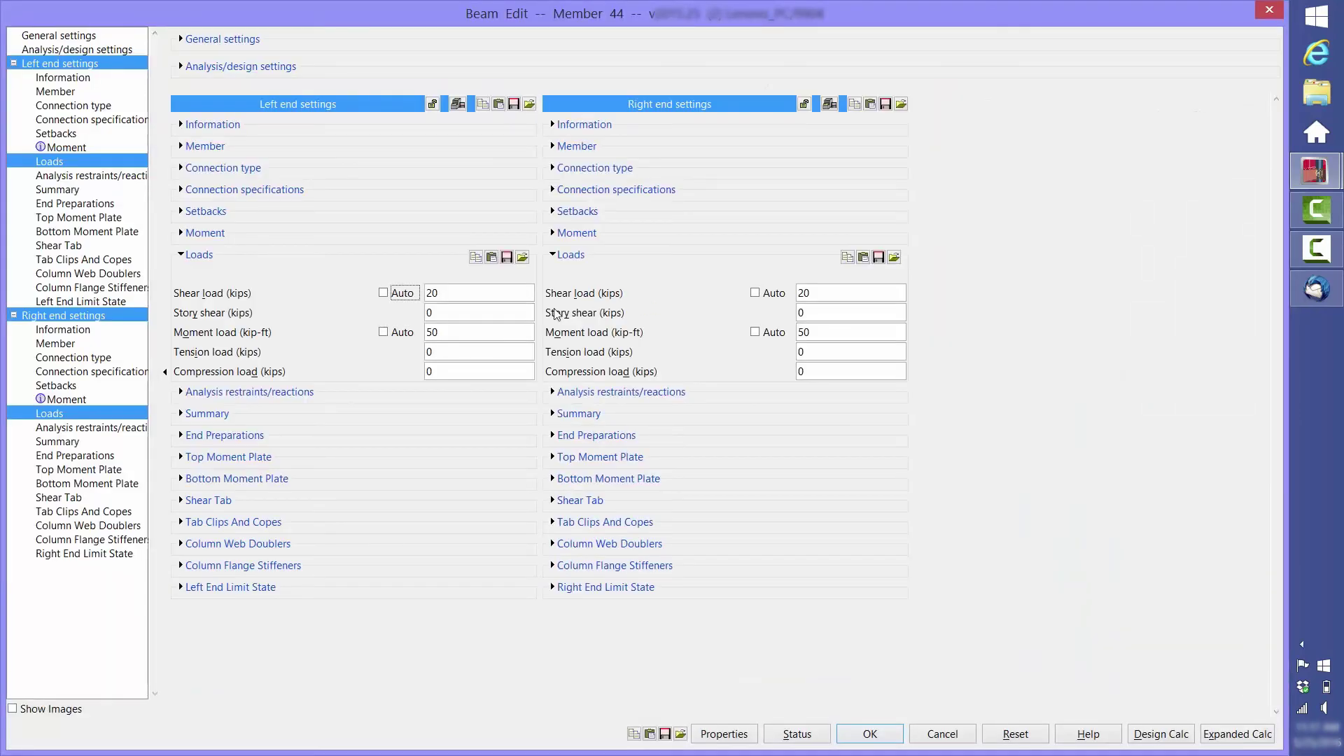
double_click(440, 333)
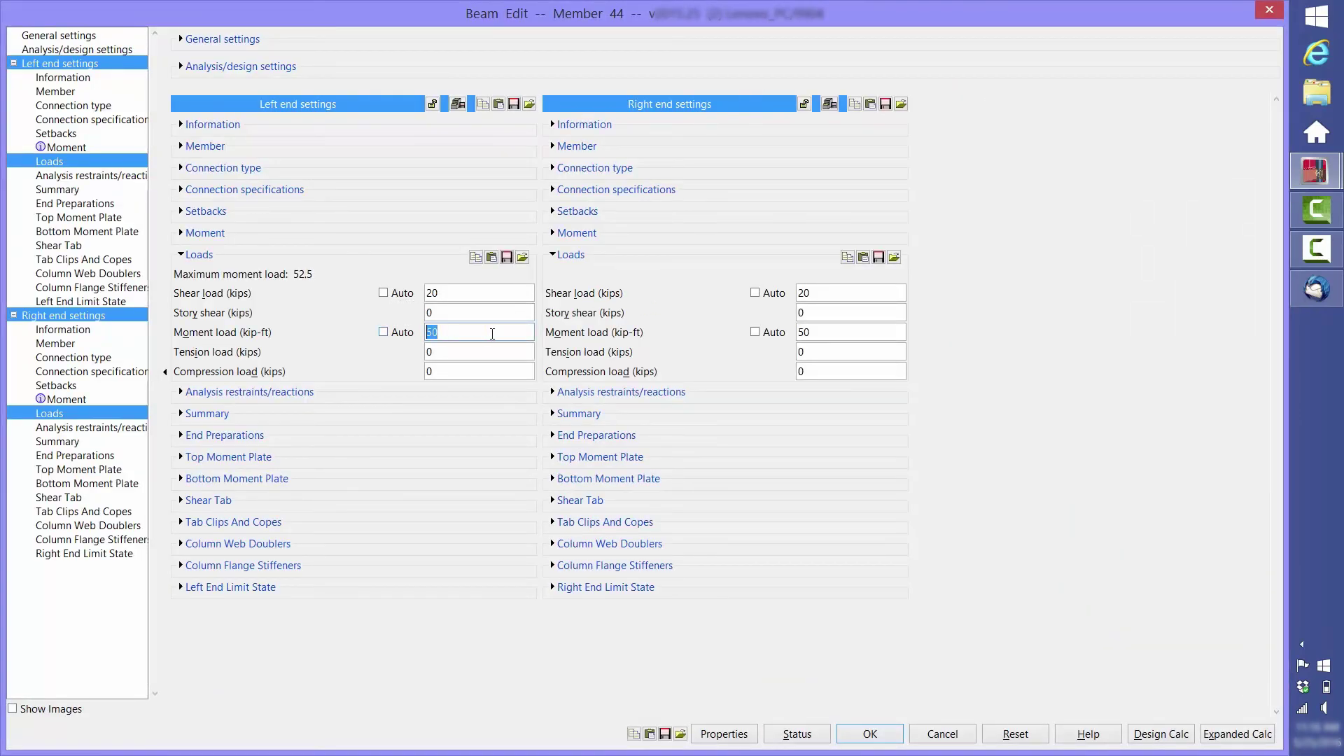
text(65)
click(870, 731)
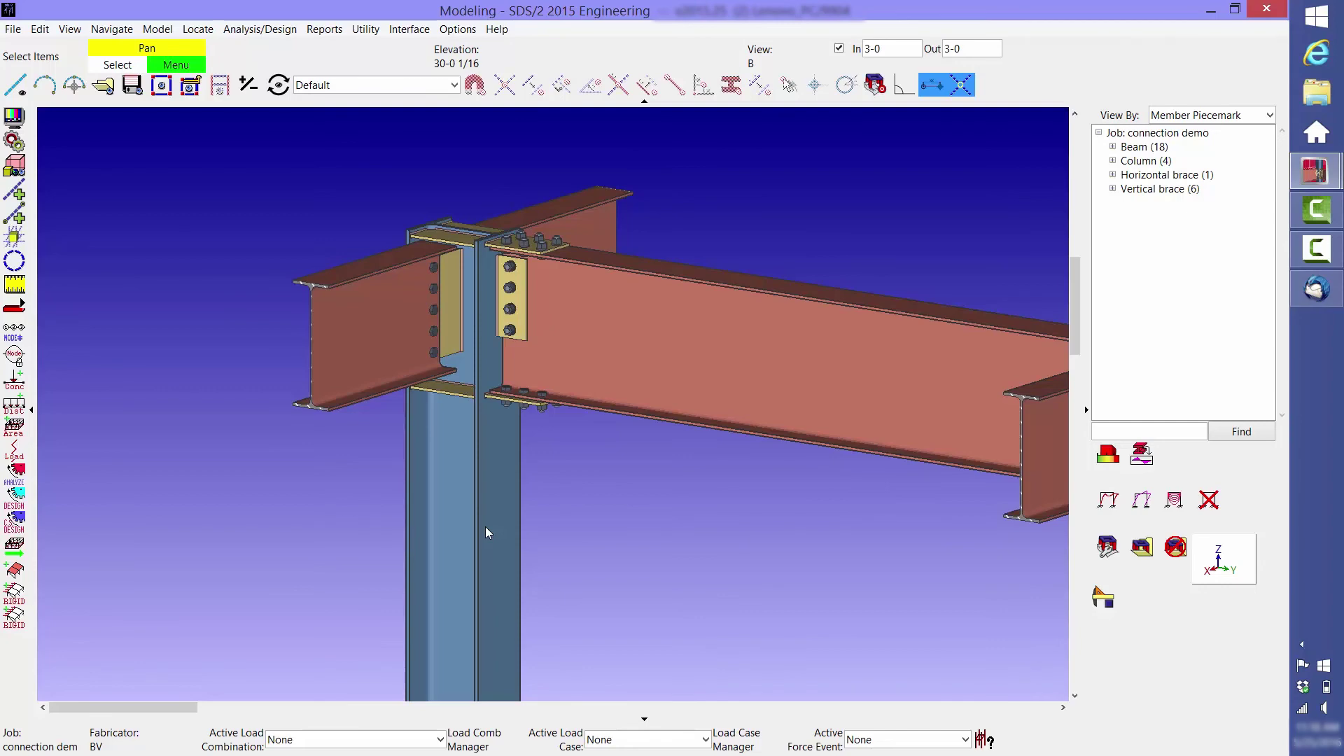
Resize the column from W12x53 to a W12x58 section
double_click(486, 528)
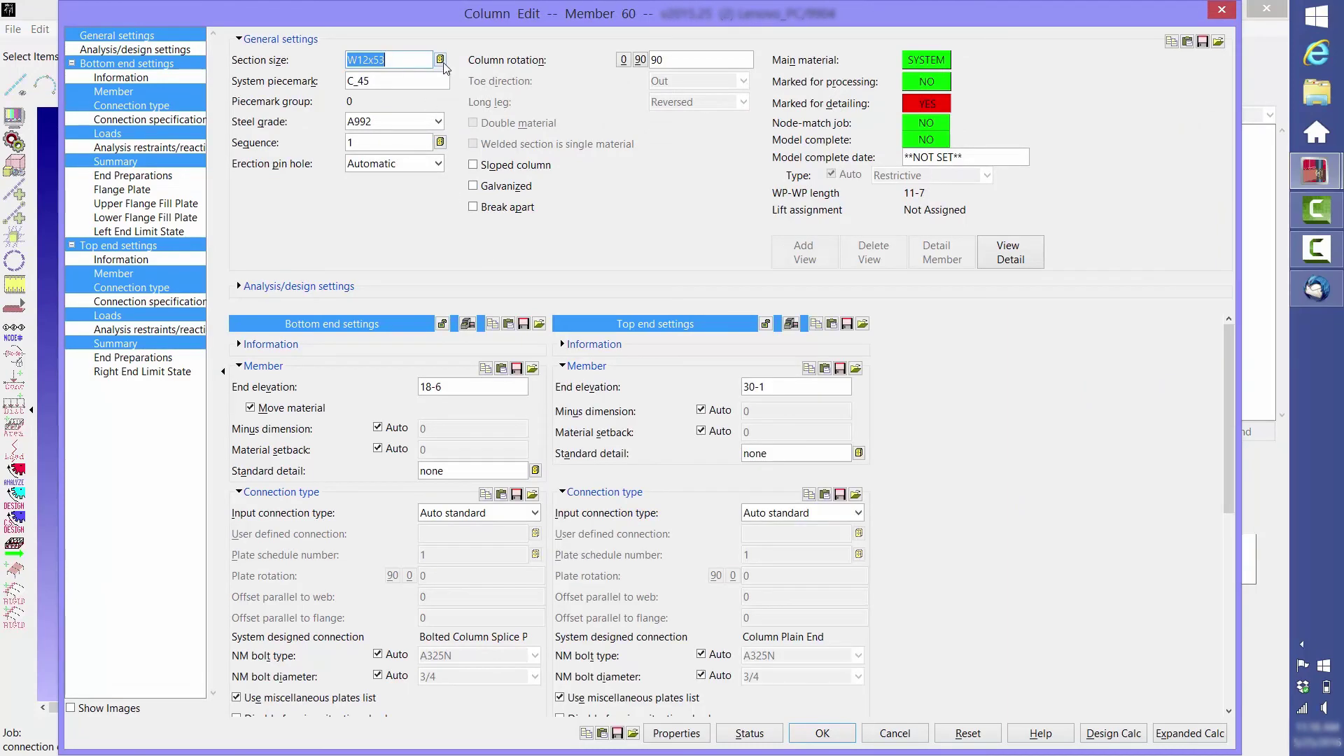
click(439, 60)
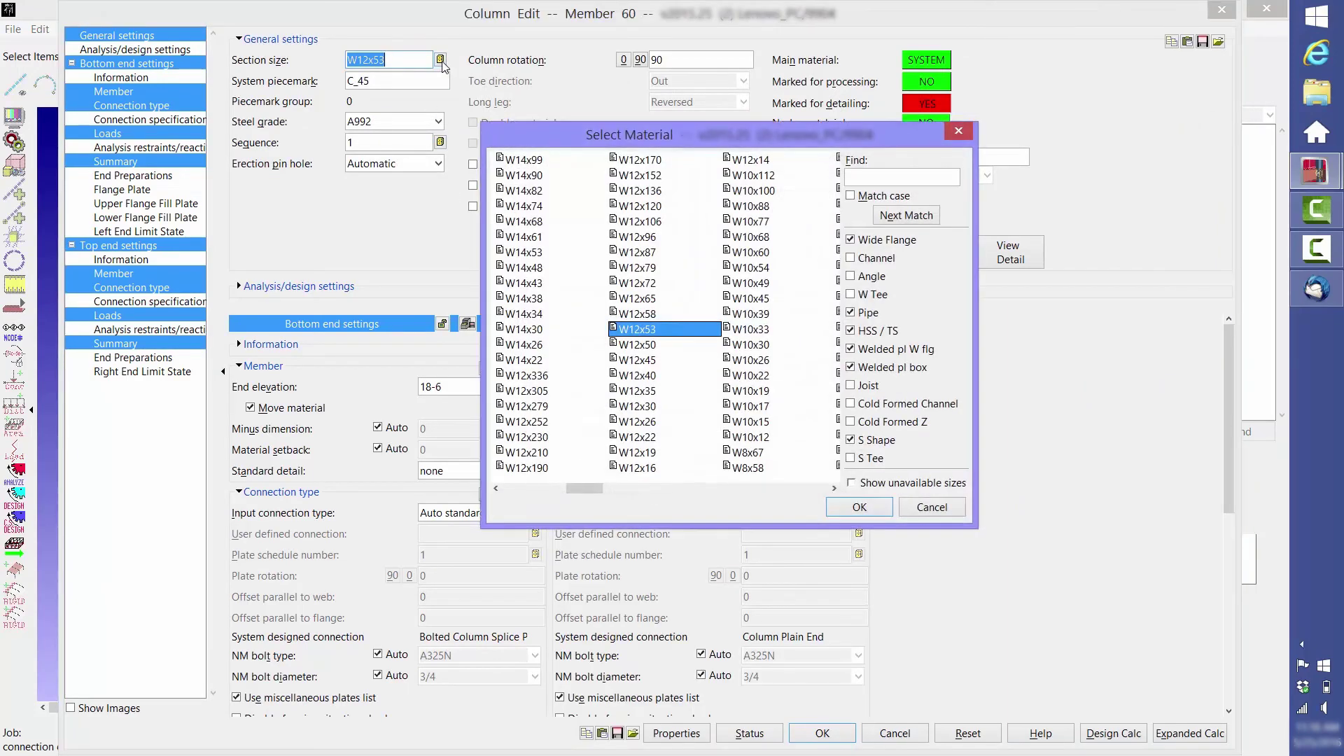
double_click(638, 315)
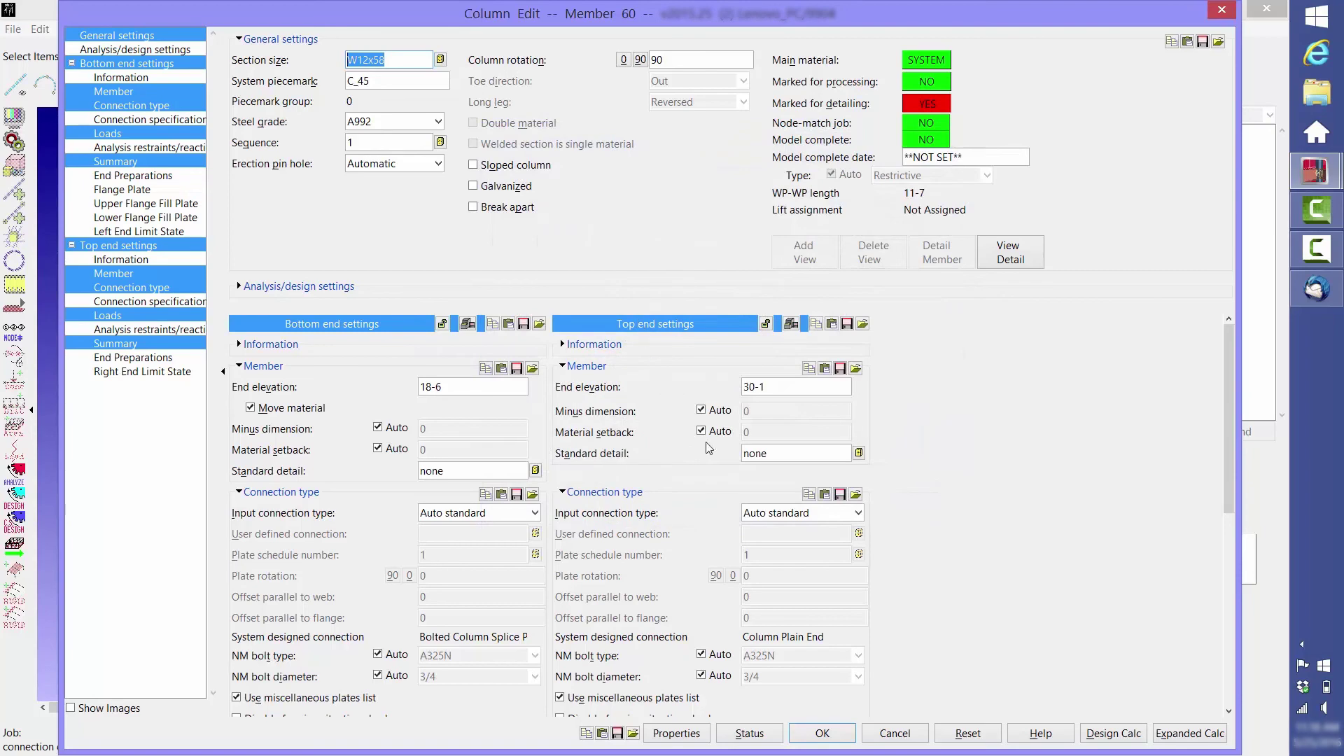
click(833, 732)
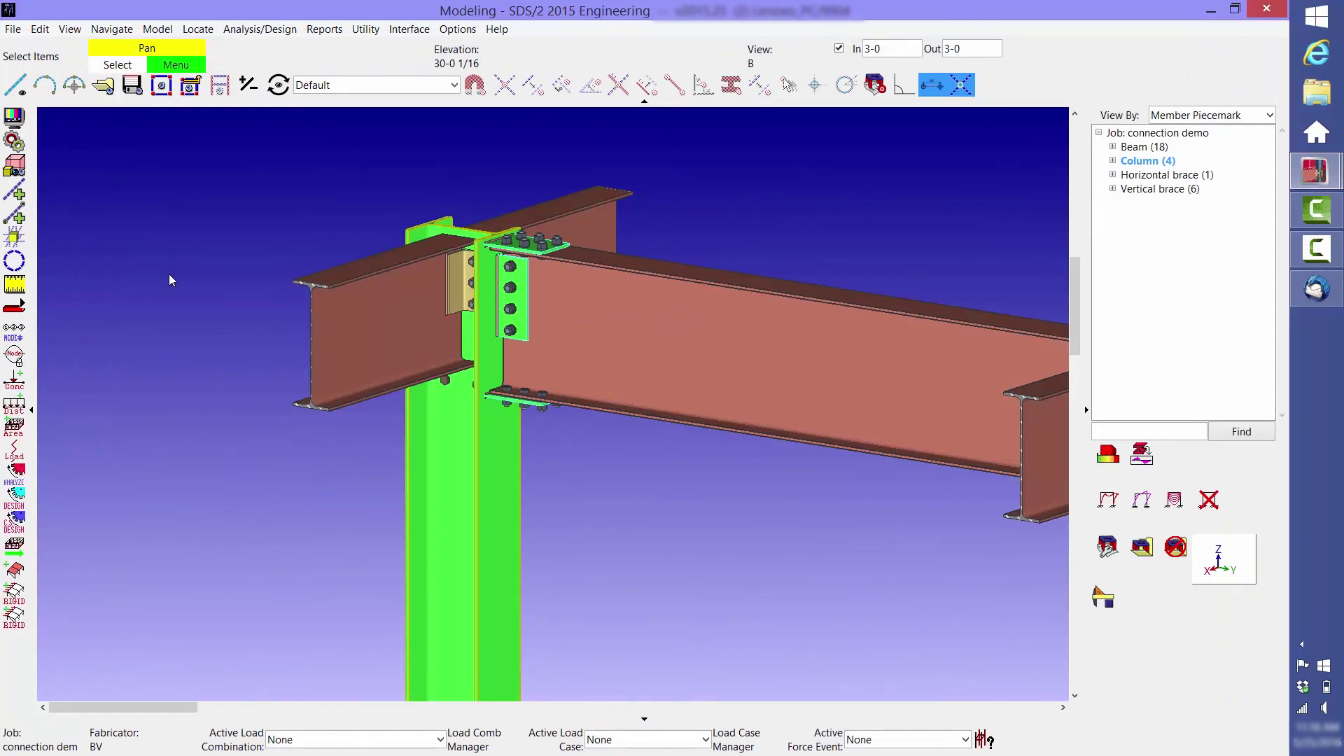
click(104, 85)
Switch to the ISO view, then to the TOS ELEV. 30-0 plan view
click(395, 346)
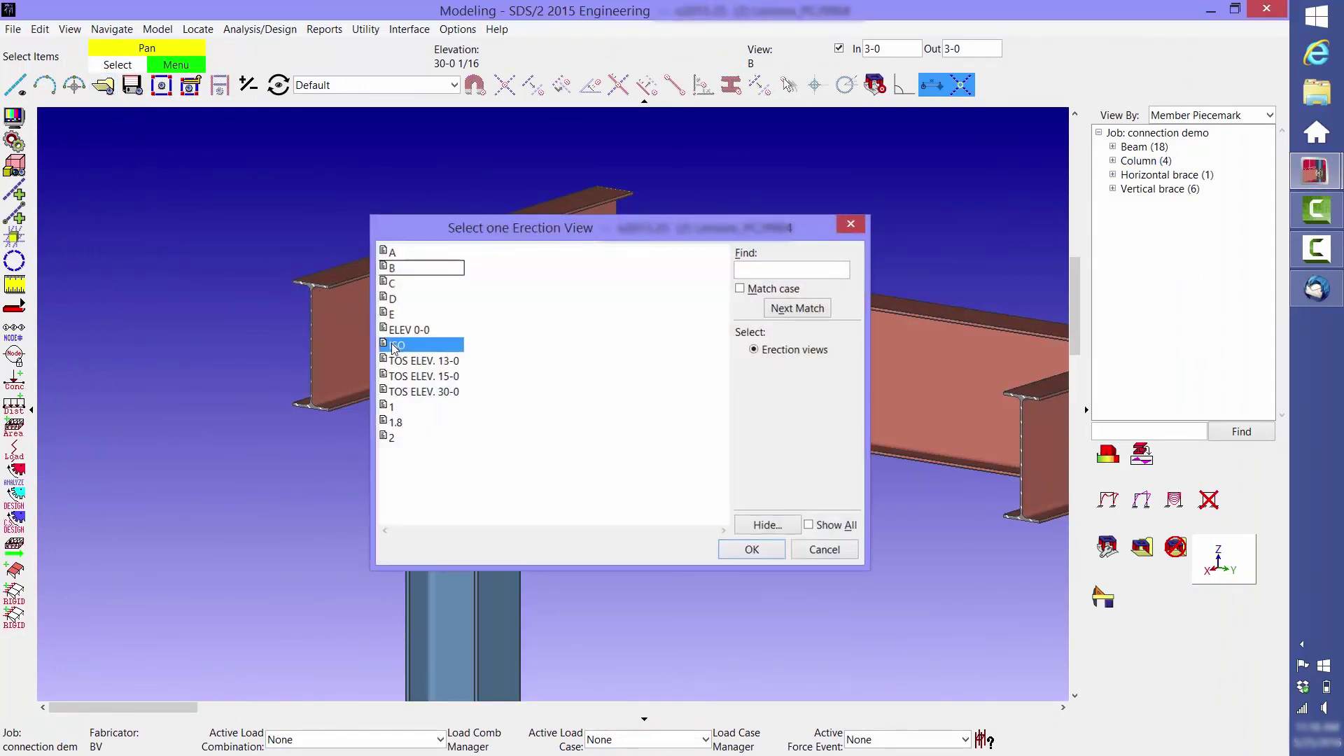
double_click(392, 346)
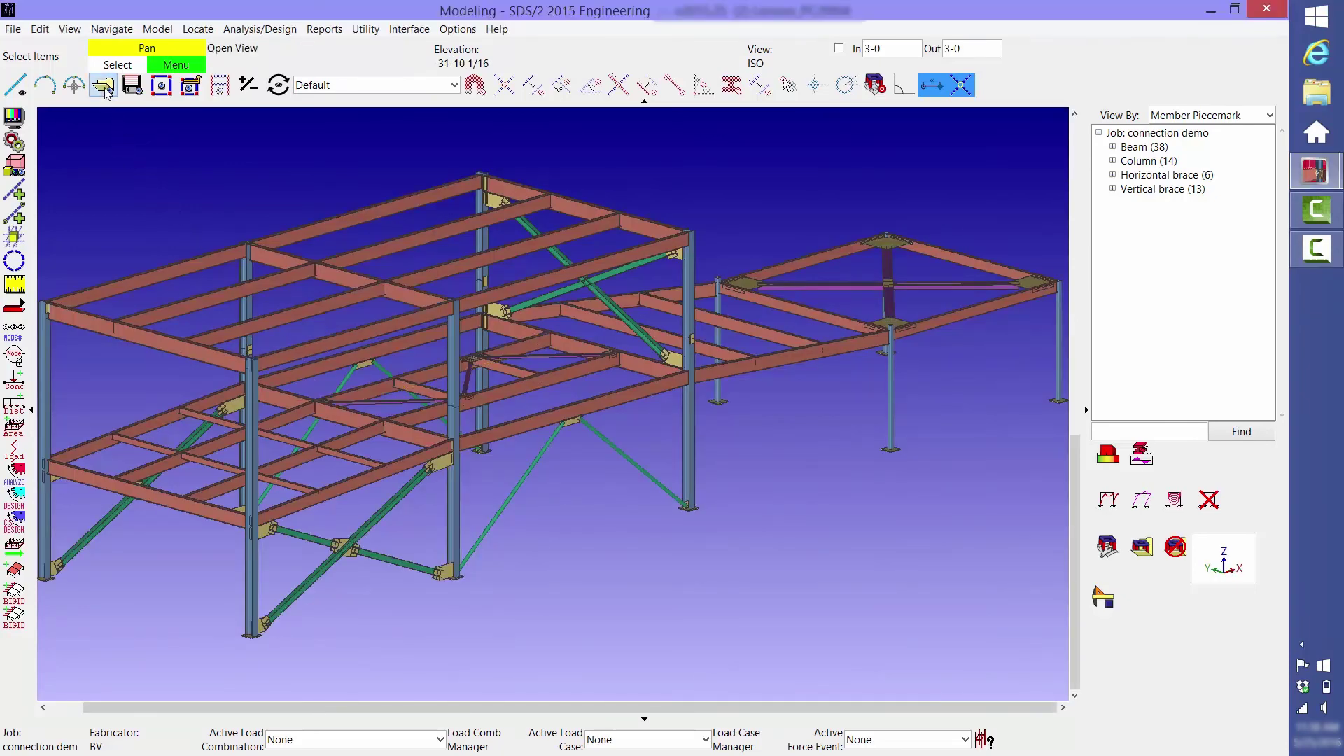
click(105, 86)
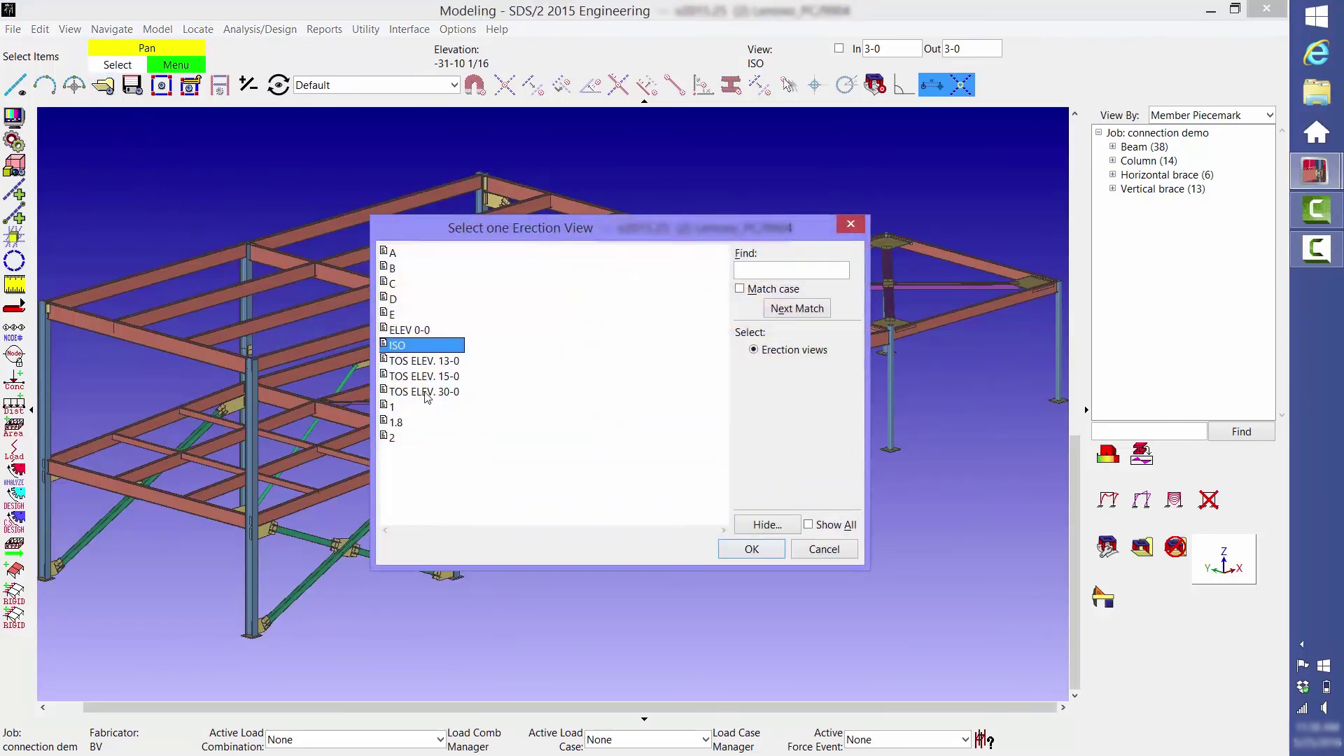
double_click(425, 393)
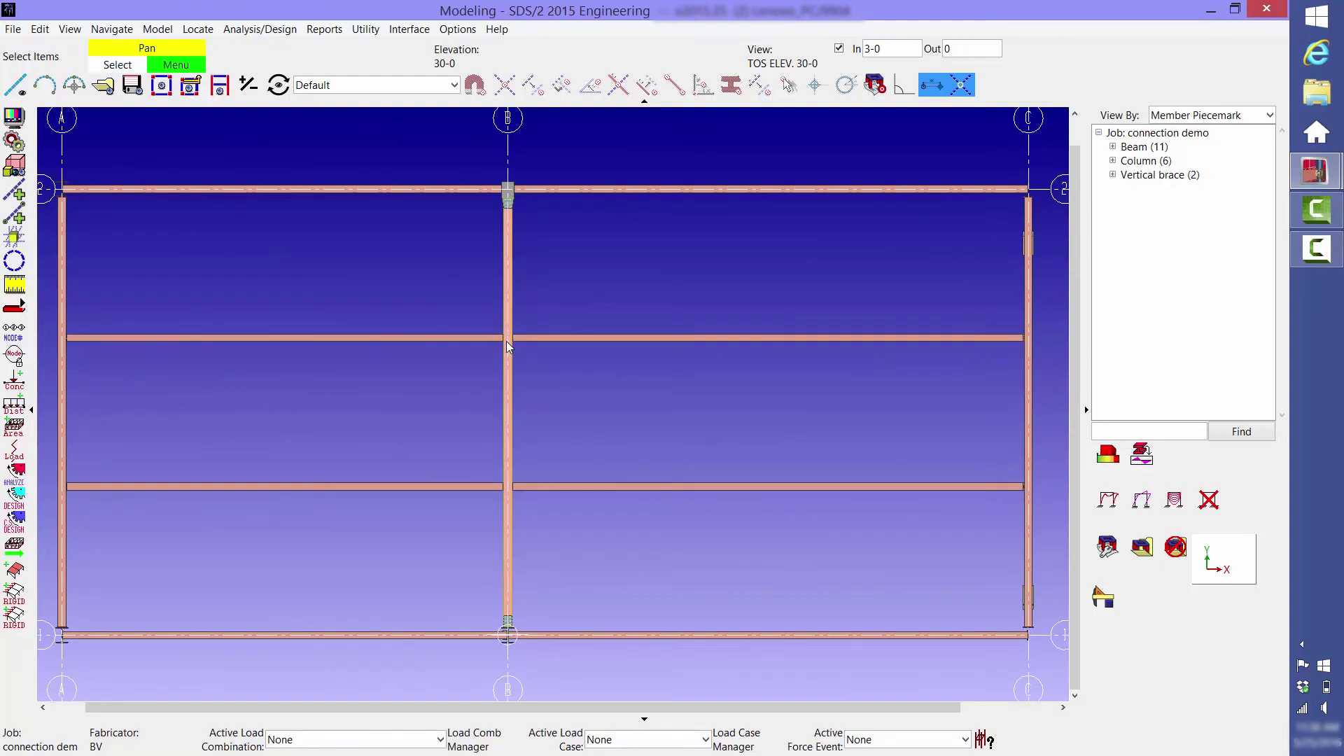
Zoom in and lower the view depth by -2 to elevation 29-10
scroll(507, 343, up, 5)
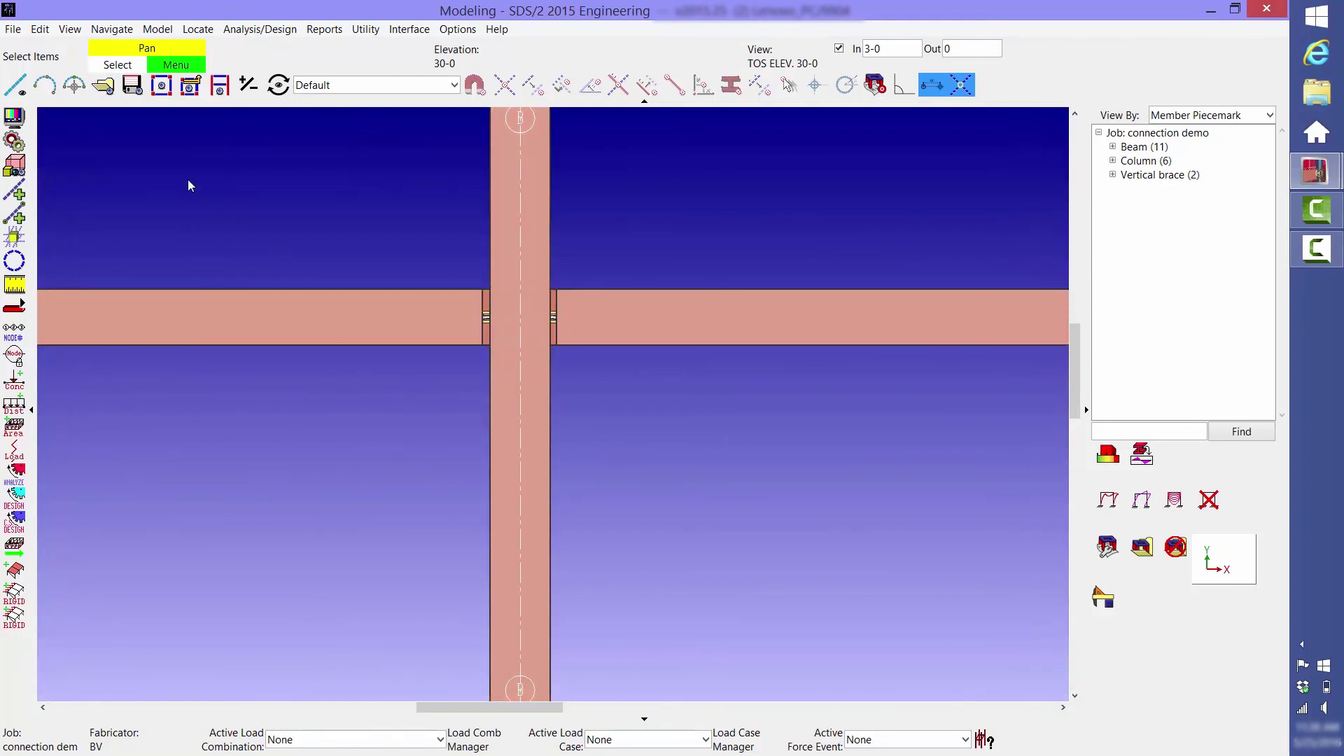
click(248, 85)
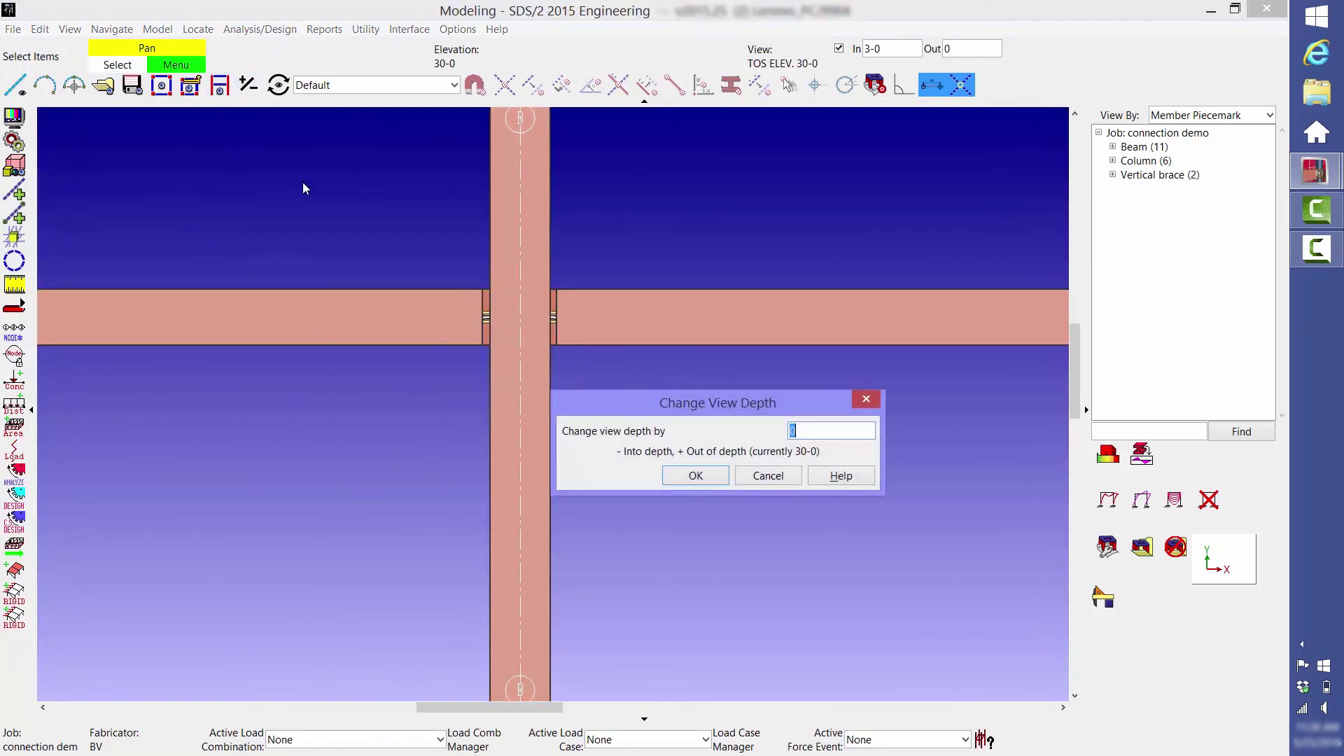
text(-2)
click(696, 475)
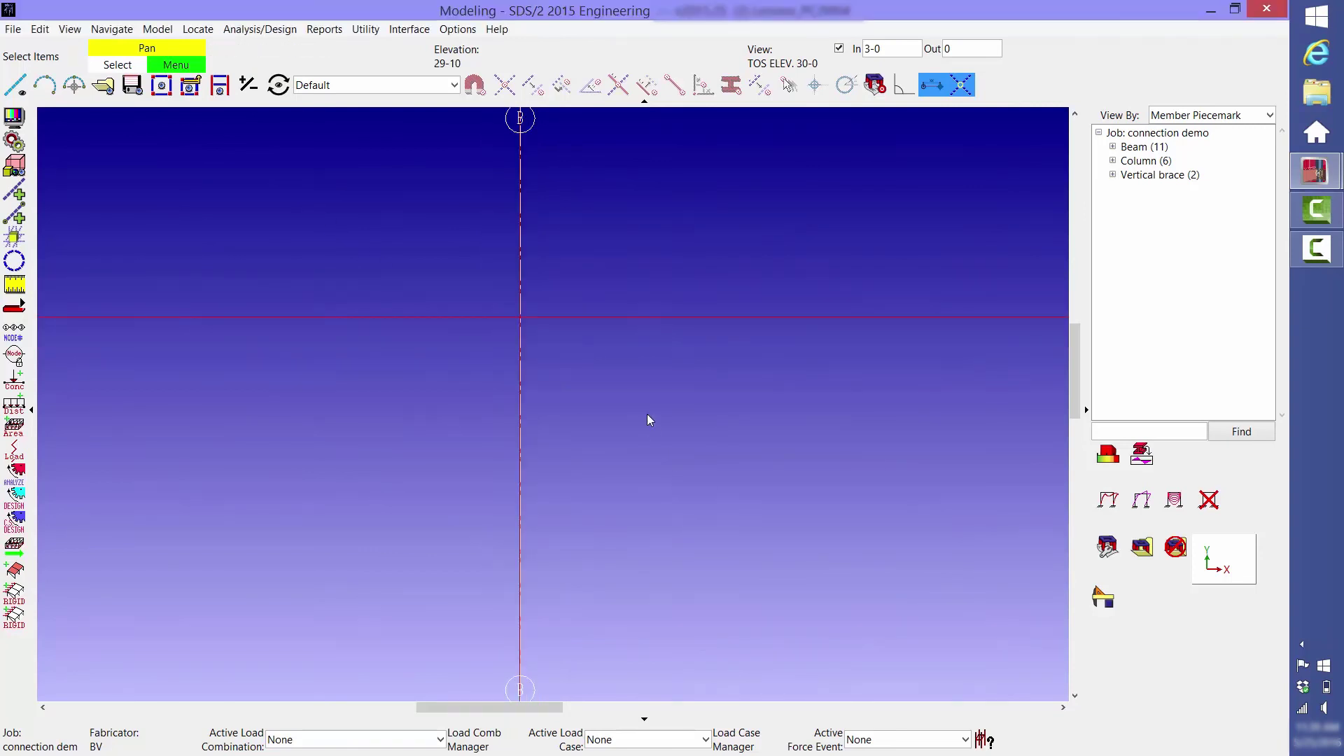
Move the beam east of grid B slightly upward from the beam-column intersection, confirming the move
right_click(631, 251)
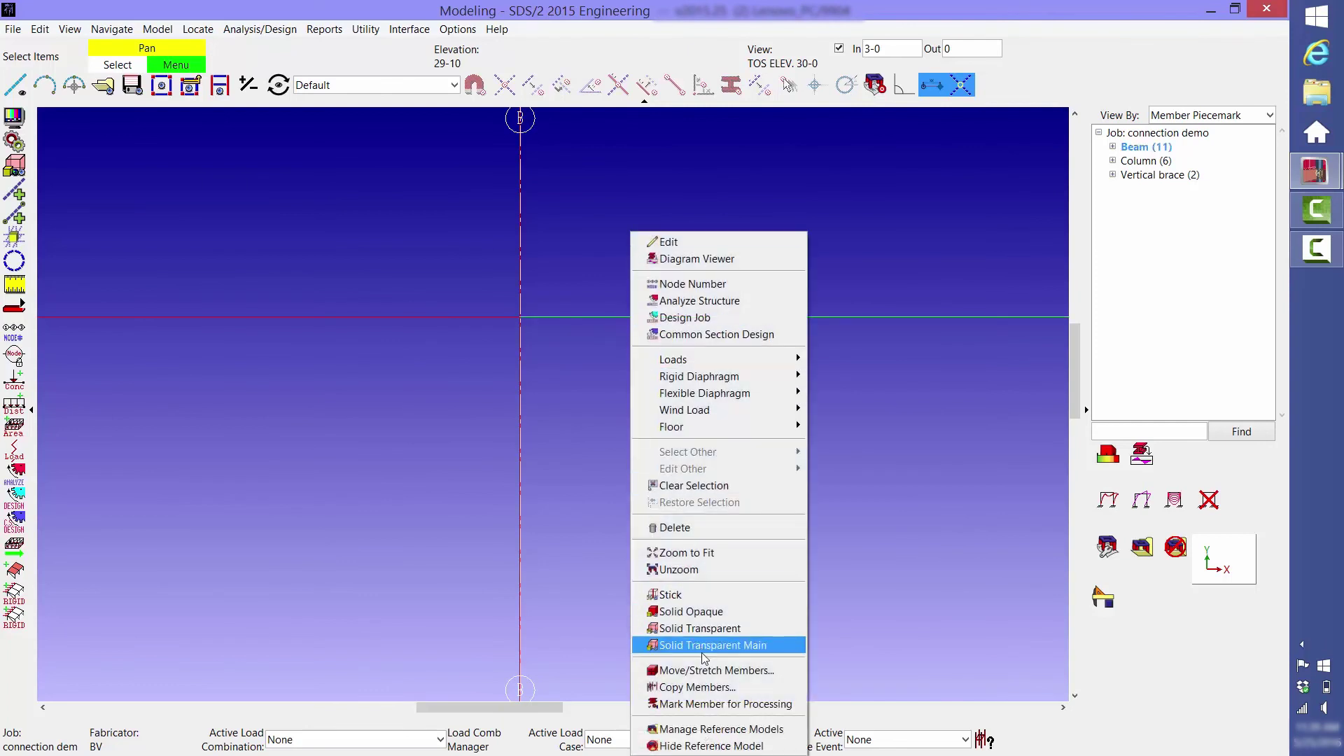
click(675, 670)
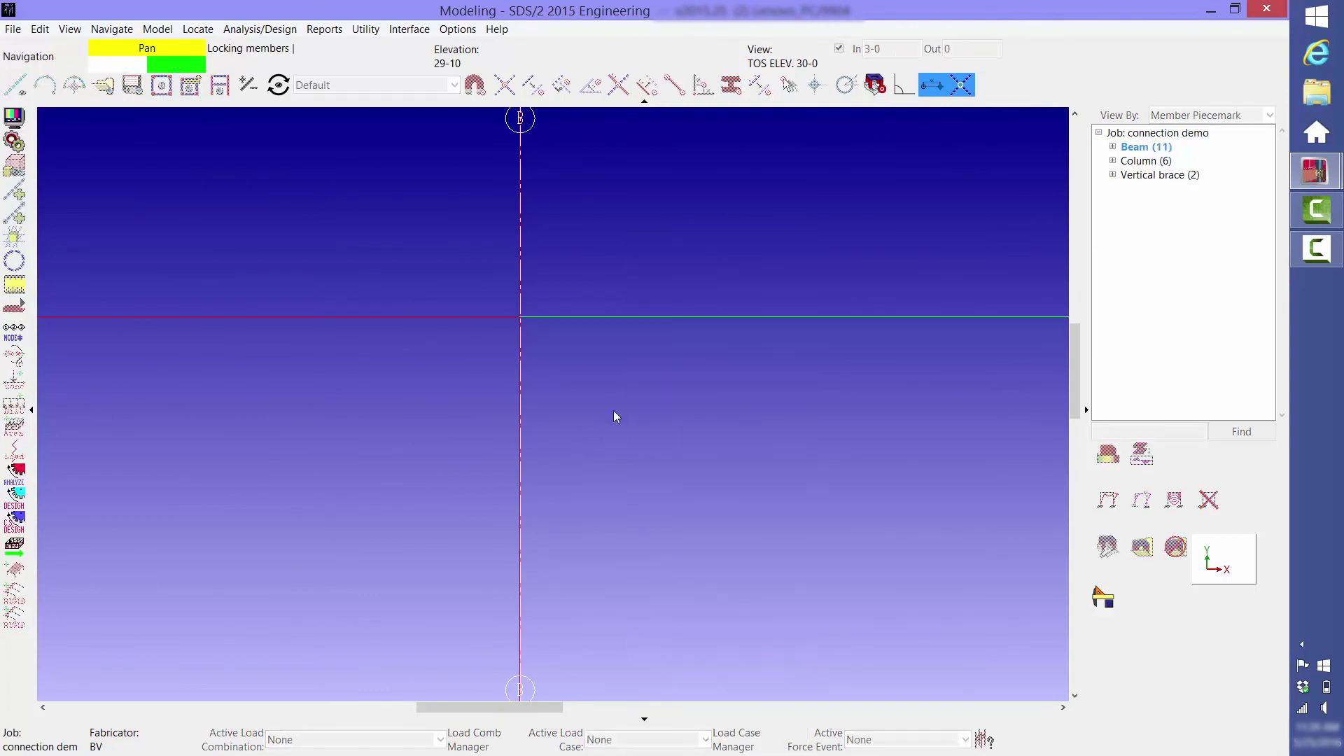
click(519, 317)
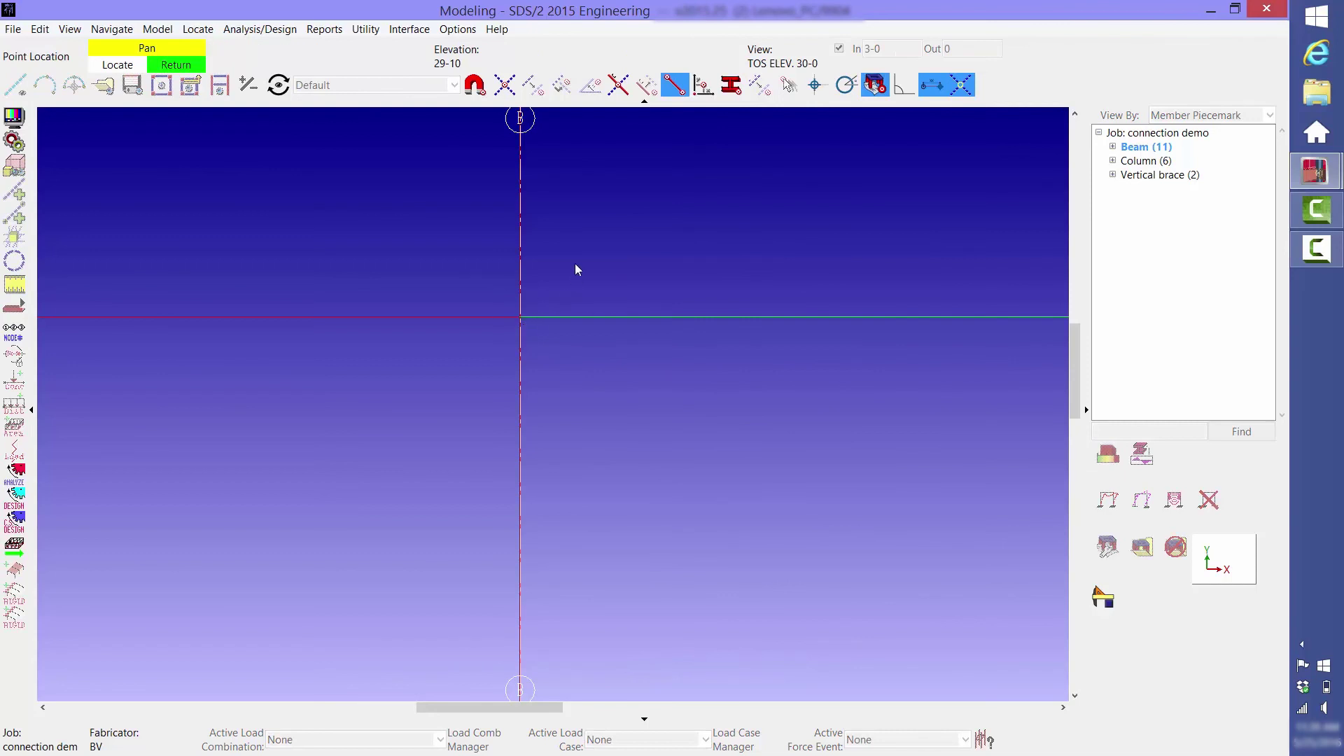
click(516, 267)
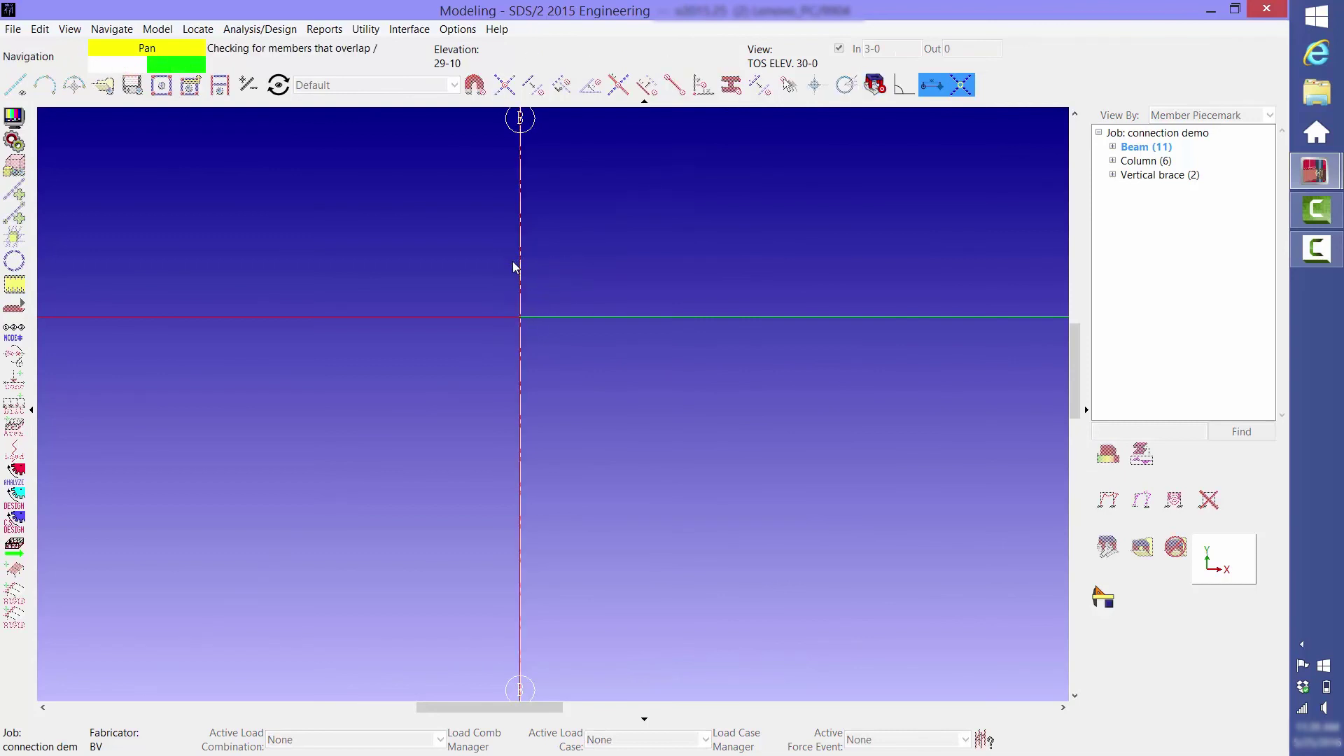
click(555, 267)
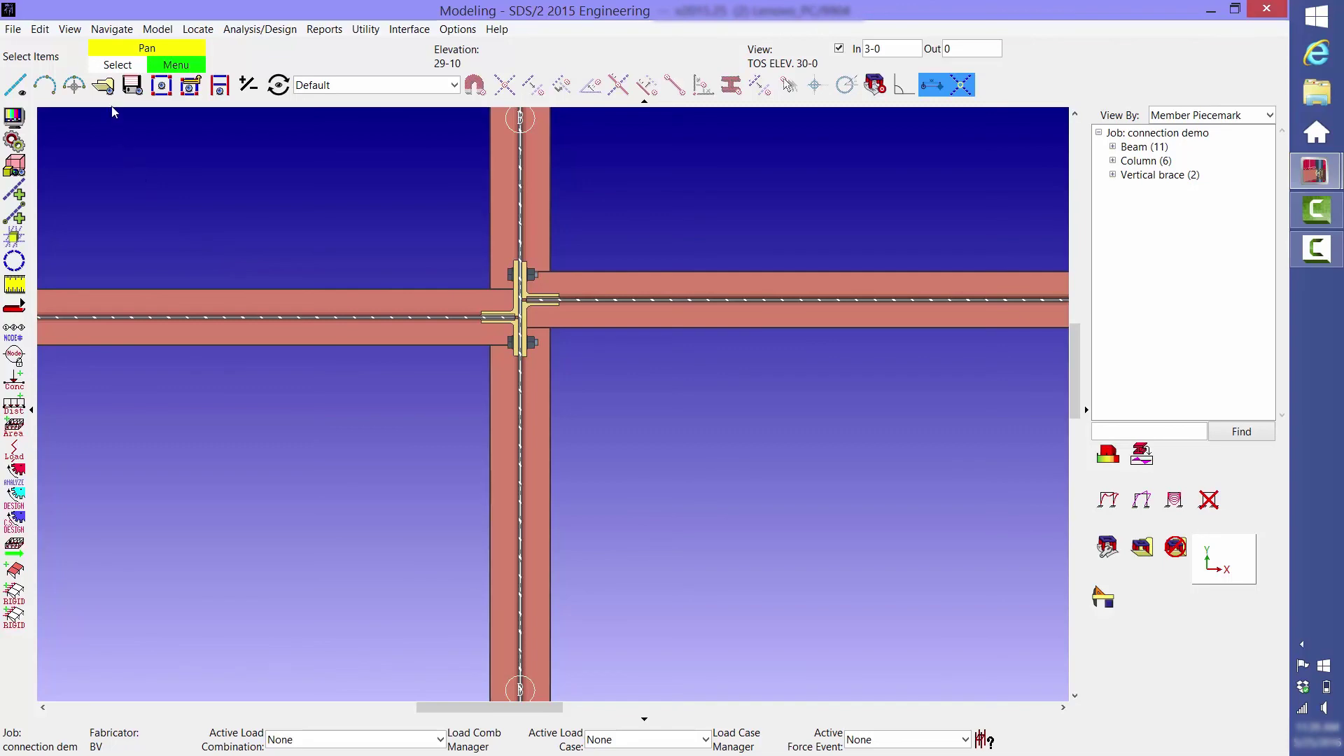
Pick ISO from the Erection View list to show the whole structure in 3-D
click(103, 85)
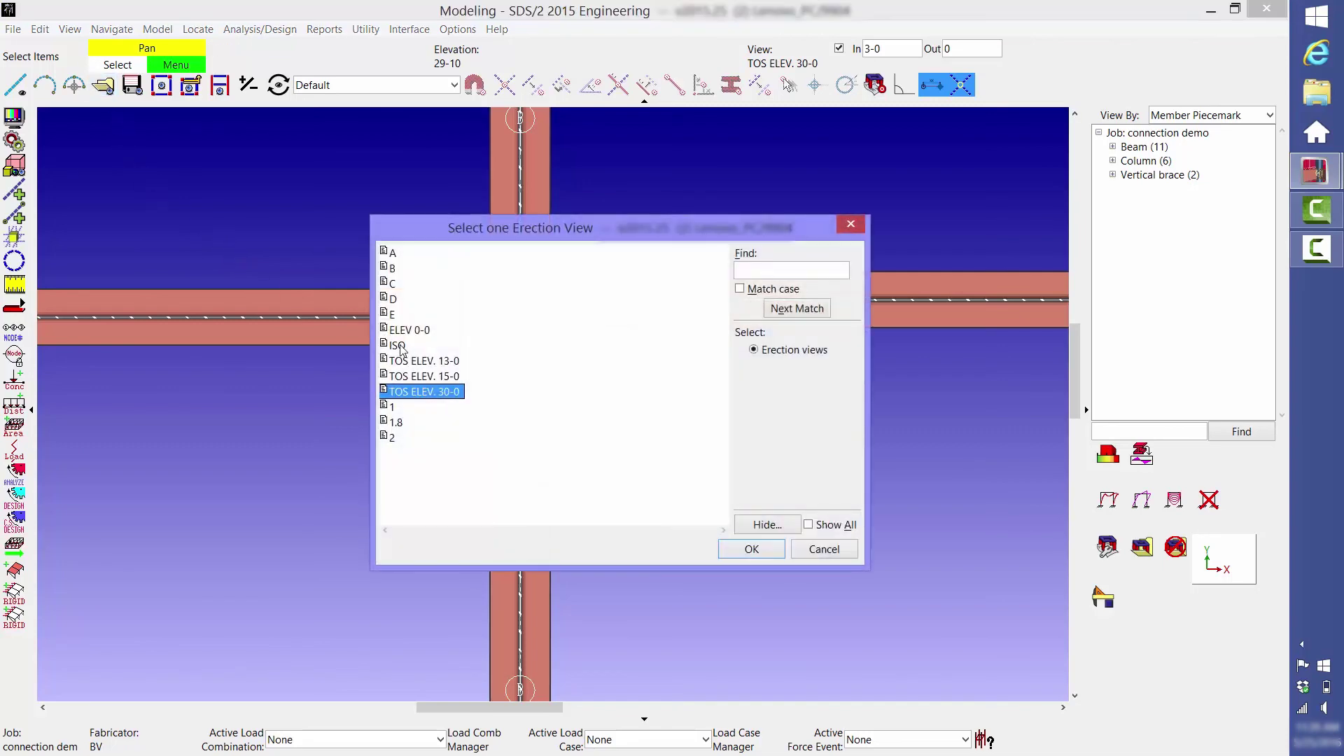
double_click(402, 344)
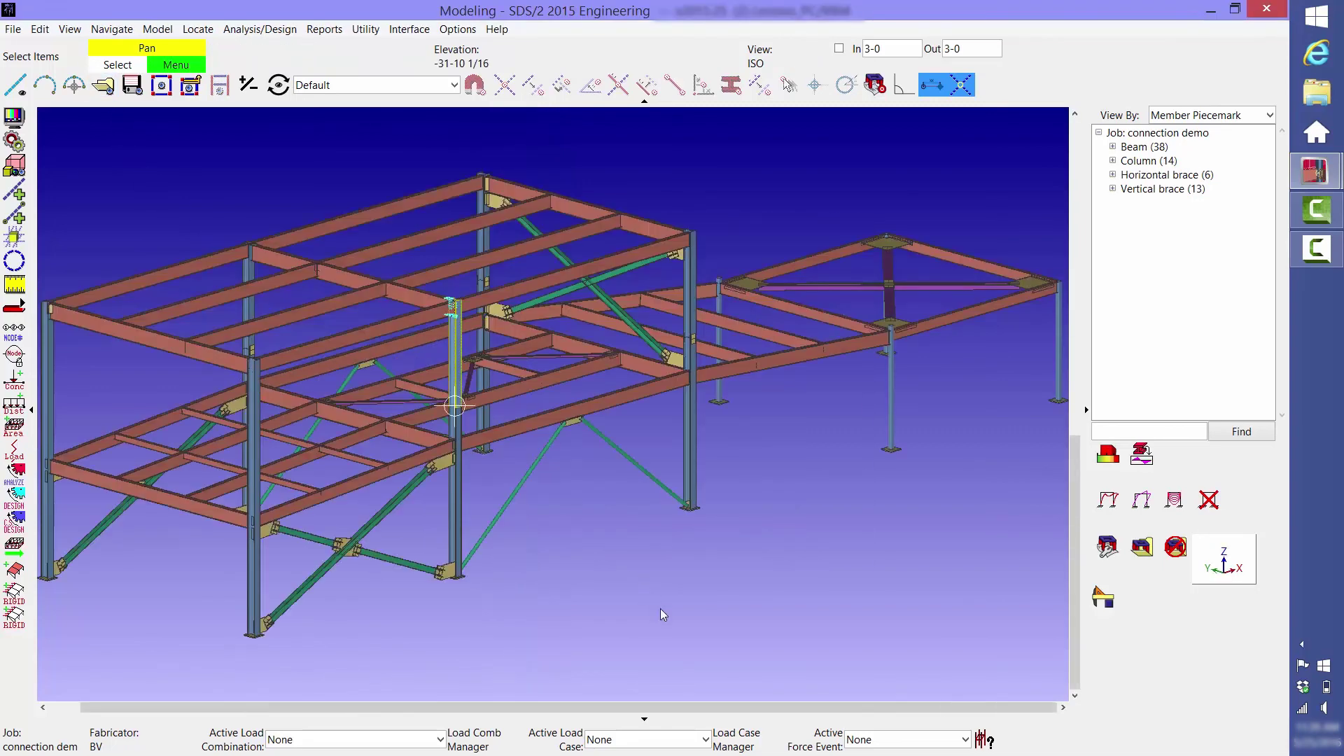